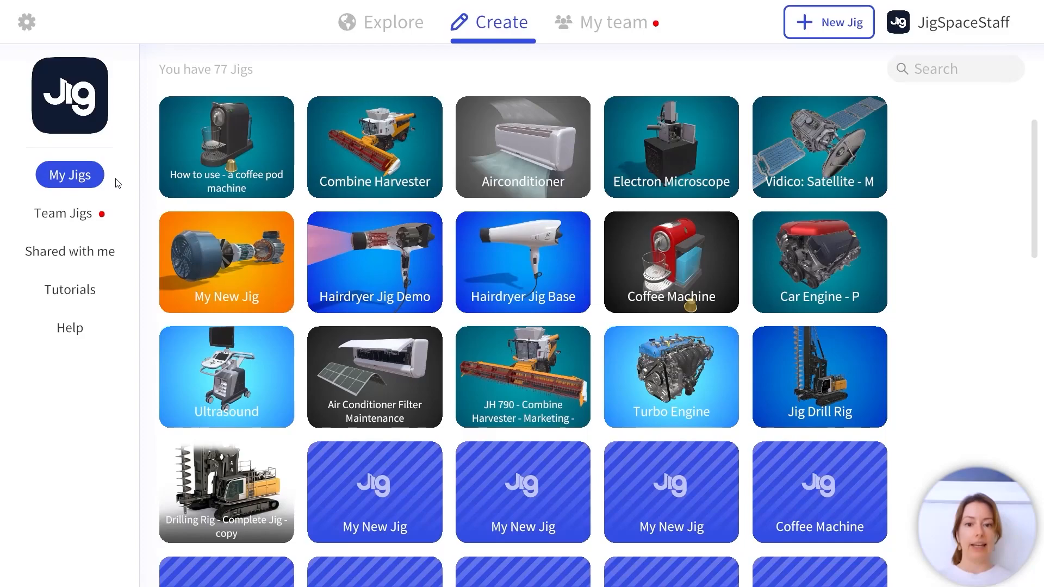
Step: Create a new Jig from own CAD files by importing the model JetEngine Sideways.obj
{"action": "left_click", "coordinate": [814, 33]}
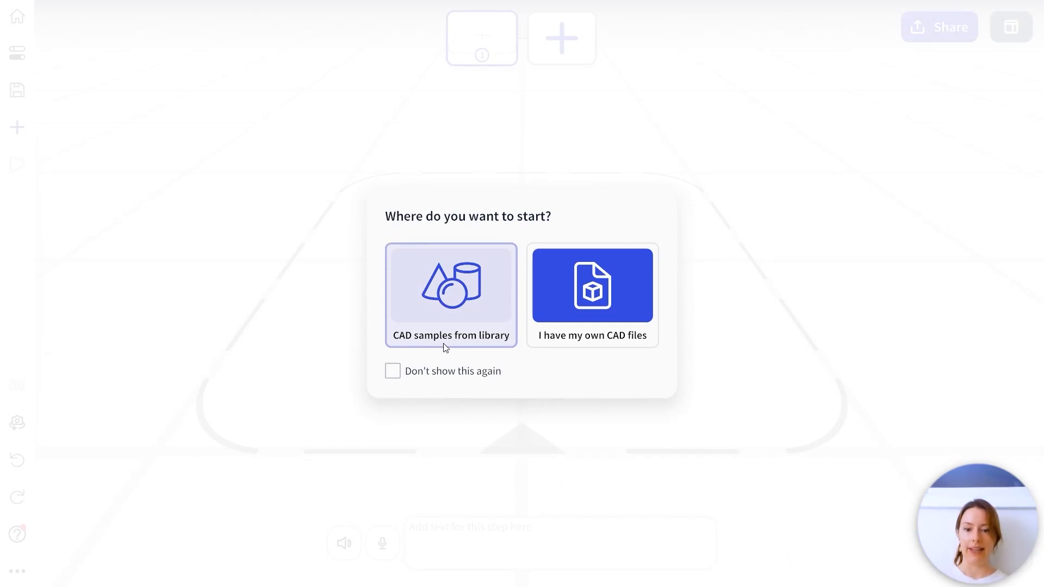
{"action": "left_click", "coordinate": [598, 349]}
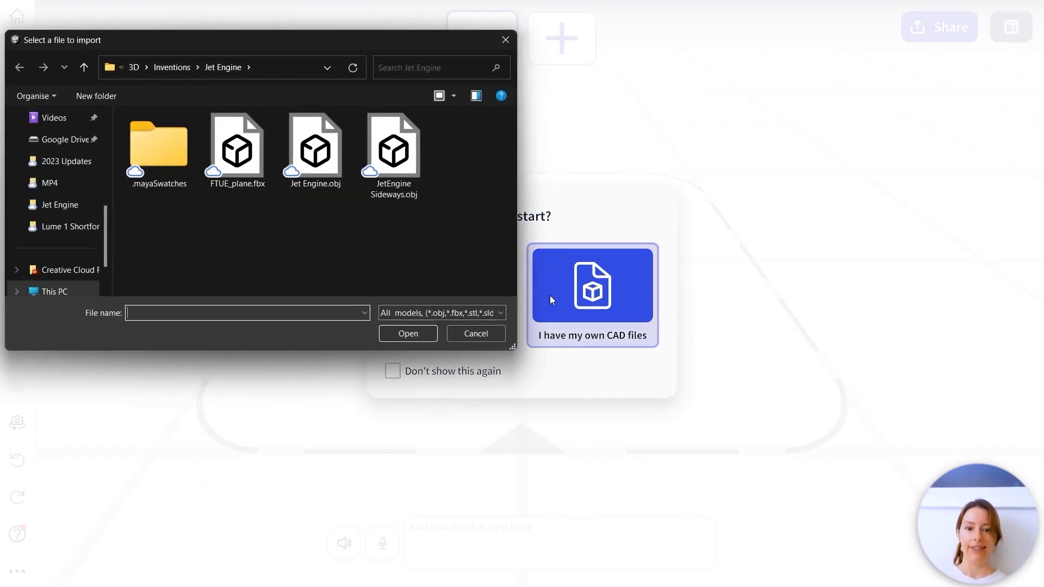
{"action": "left_click", "coordinate": [393, 152]}
{"action": "left_click", "coordinate": [422, 330]}
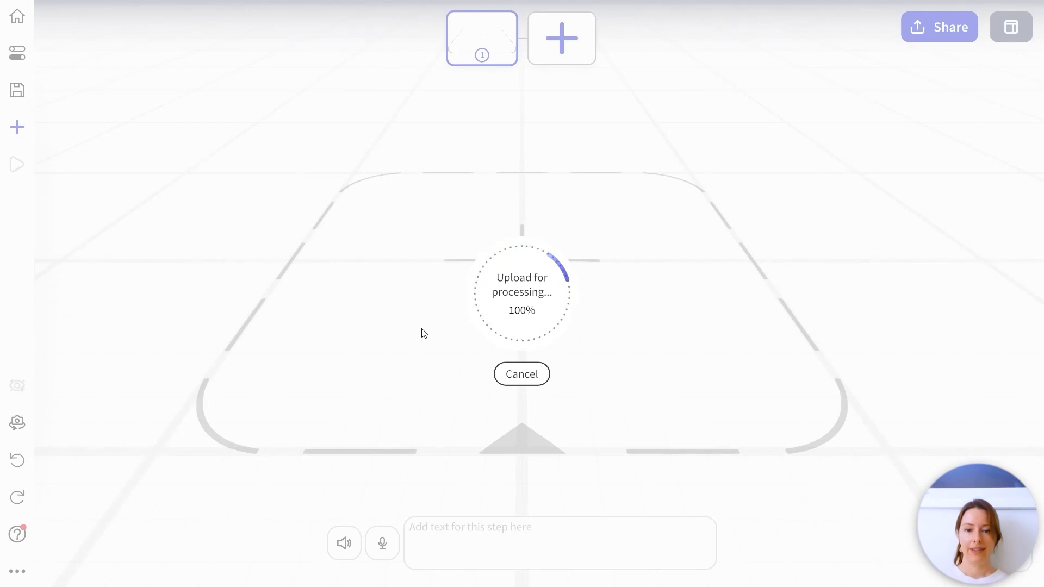
Step: Move the whole jet engine along its X axis and show its object properties
{"action": "left_click_drag", "start_coordinate": [422, 328], "coordinate": [562, 250]}
{"action": "scroll", "coordinate": [561, 249], "scroll_direction": "up", "scroll_amount": 5}
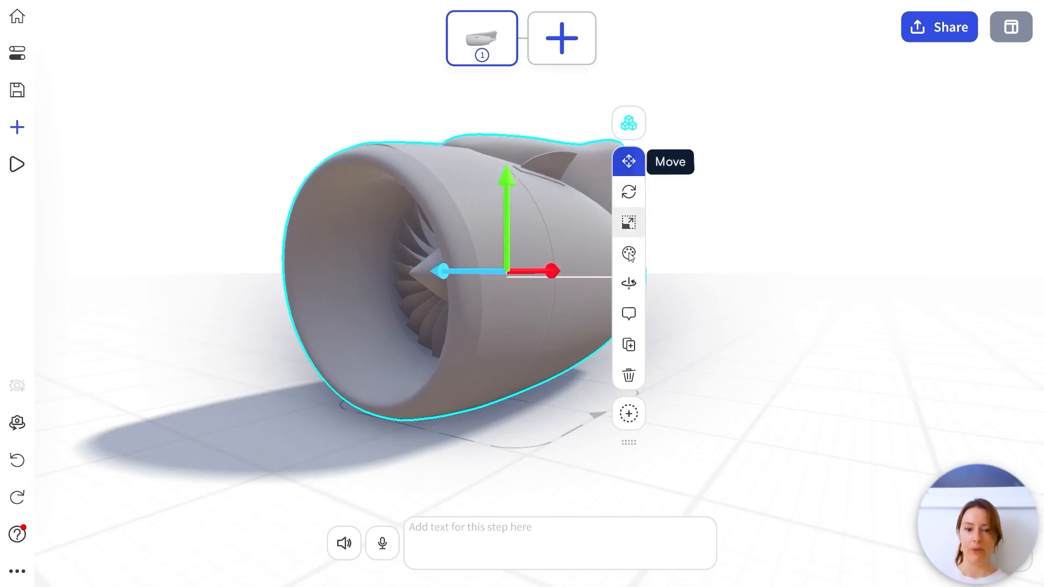
{"action": "left_click_drag", "start_coordinate": [549, 326], "coordinate": [545, 350]}
{"action": "left_click_drag", "start_coordinate": [556, 270], "coordinate": [489, 296]}
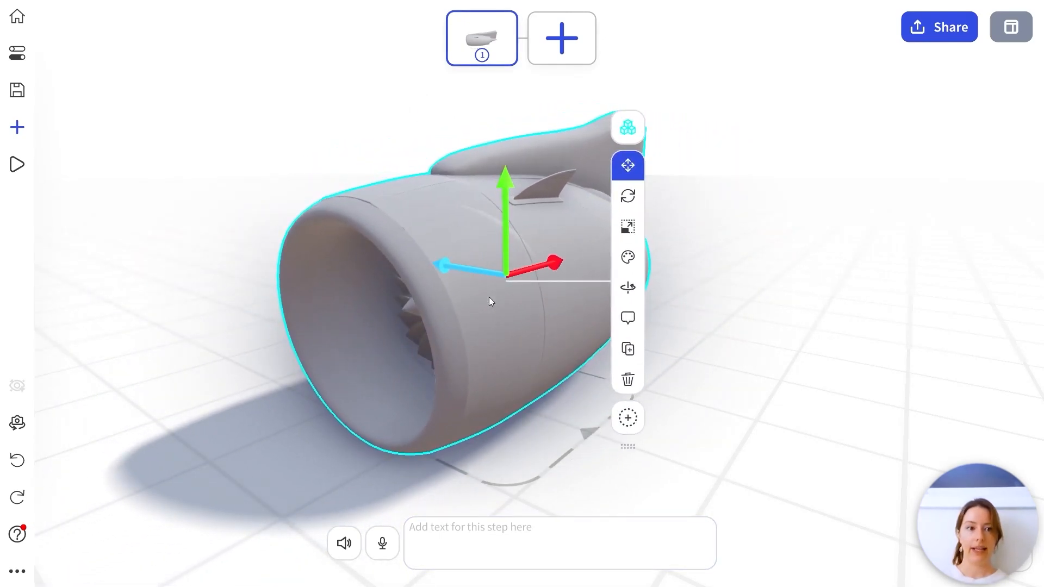
{"action": "left_click", "coordinate": [1012, 33]}
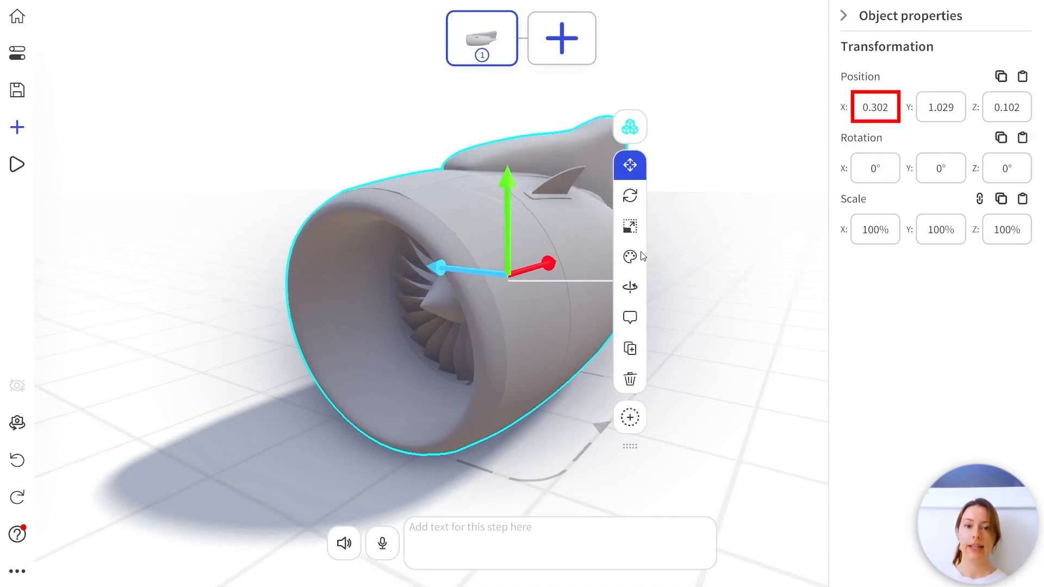
{"action": "left_click_drag", "start_coordinate": [547, 266], "coordinate": [498, 284]}
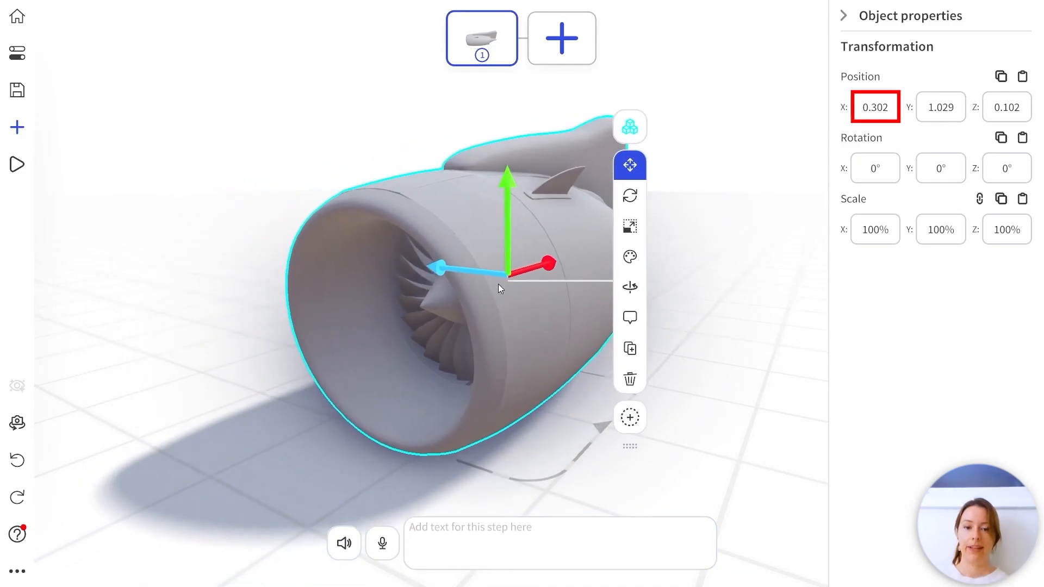
Step: Try a freehand rotation of the jet engine and a Z rotation of 90°, undoing each one
{"action": "left_click", "coordinate": [622, 201]}
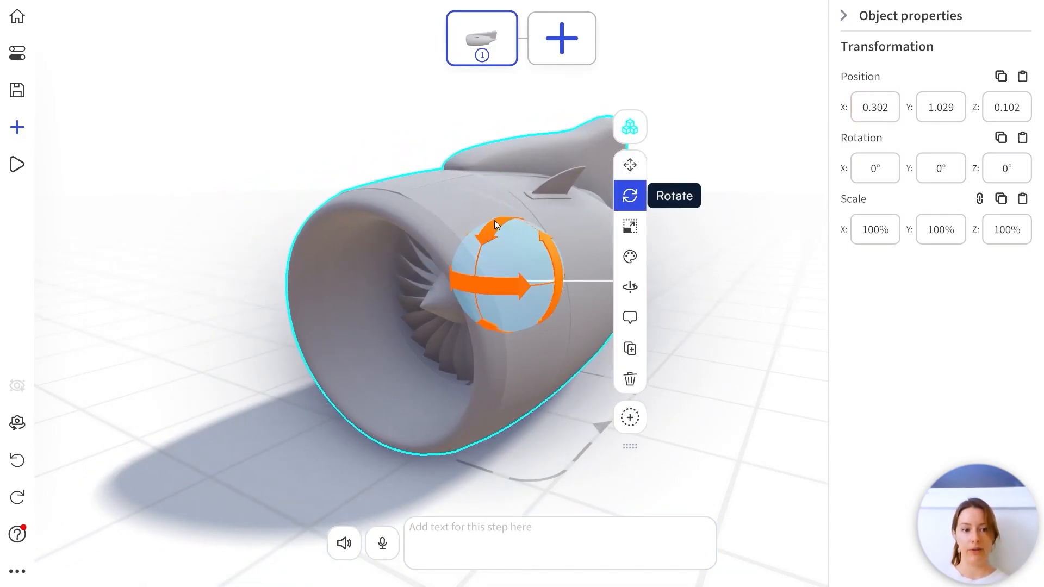
{"action": "left_click_drag", "start_coordinate": [494, 220], "coordinate": [524, 187]}
{"action": "key", "text": "ctrl+z"}
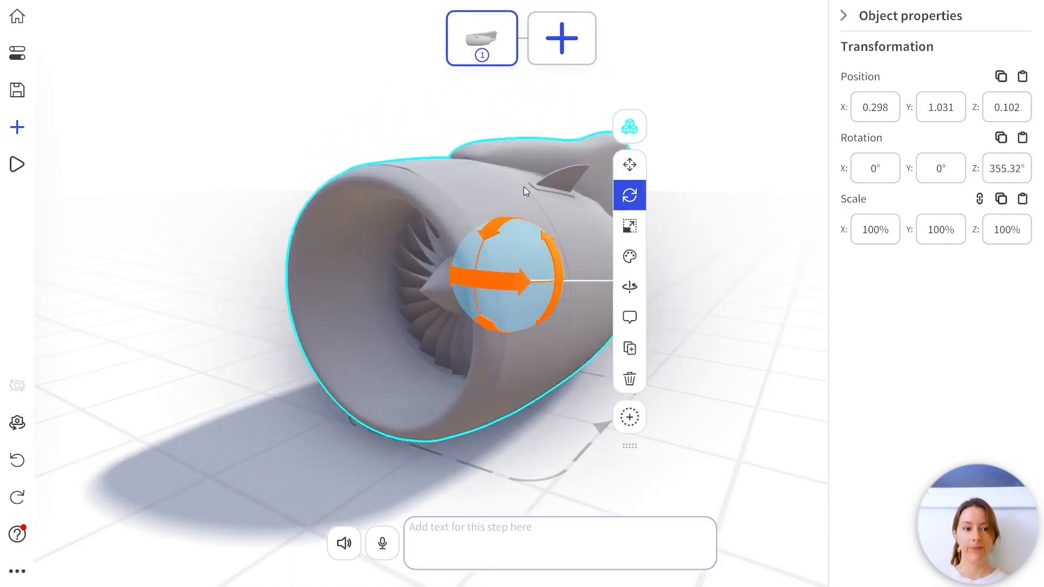
{"action": "left_click", "coordinate": [1016, 176]}
{"action": "type", "text": "90"}
{"action": "left_click", "coordinate": [1016, 301]}
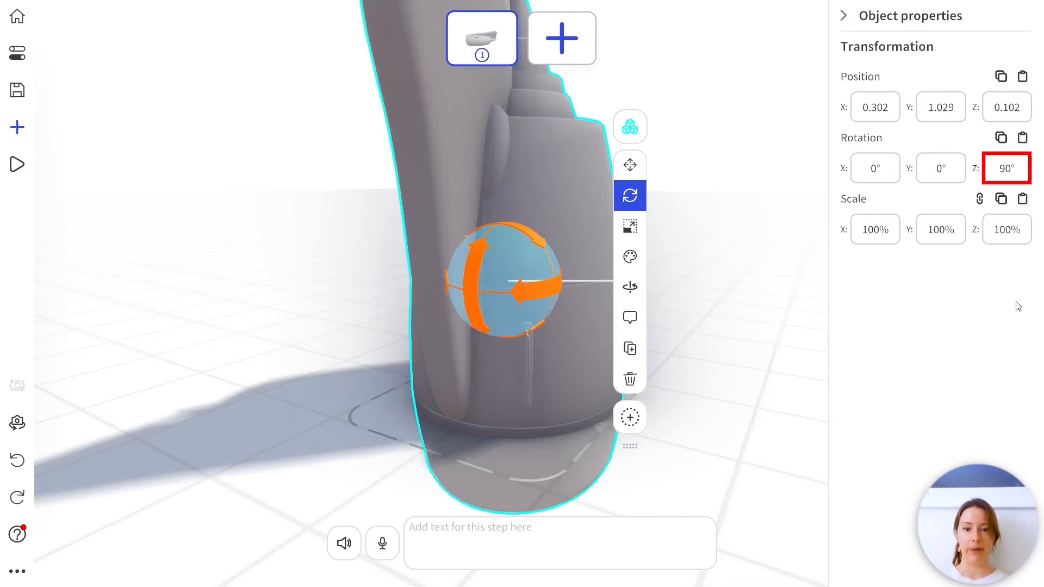
{"action": "key", "text": "ctrl+z"}
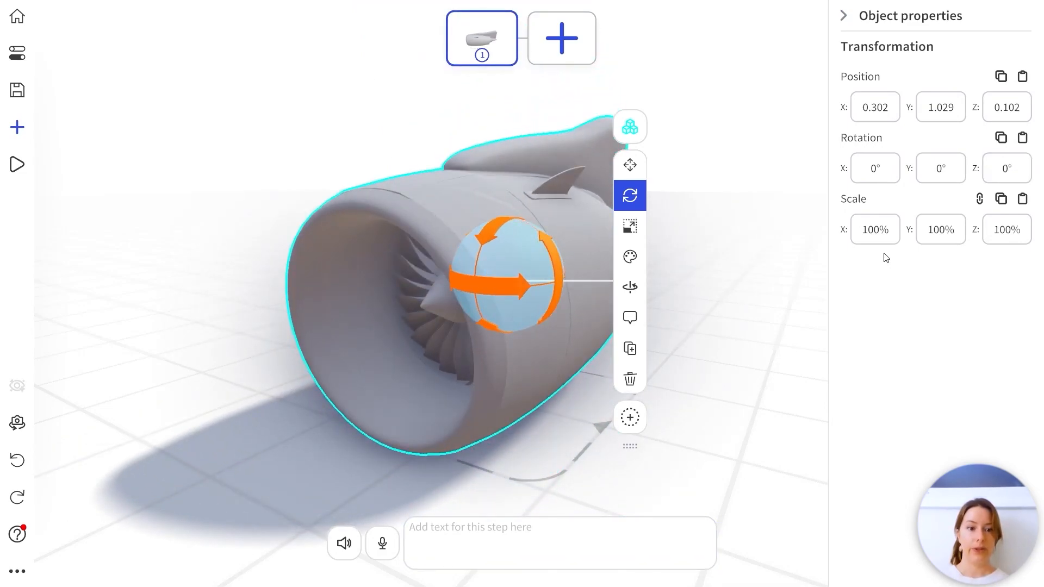
Step: Try out scaling the jet engine, and hide the object properties
{"action": "left_click", "coordinate": [633, 228]}
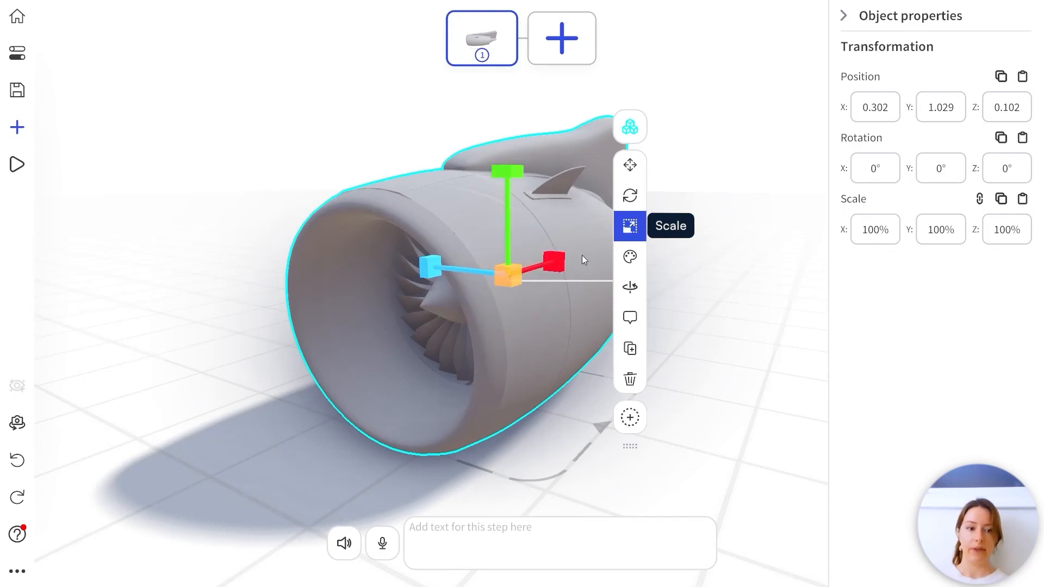
{"action": "left_click_drag", "start_coordinate": [508, 275], "coordinate": [441, 269]}
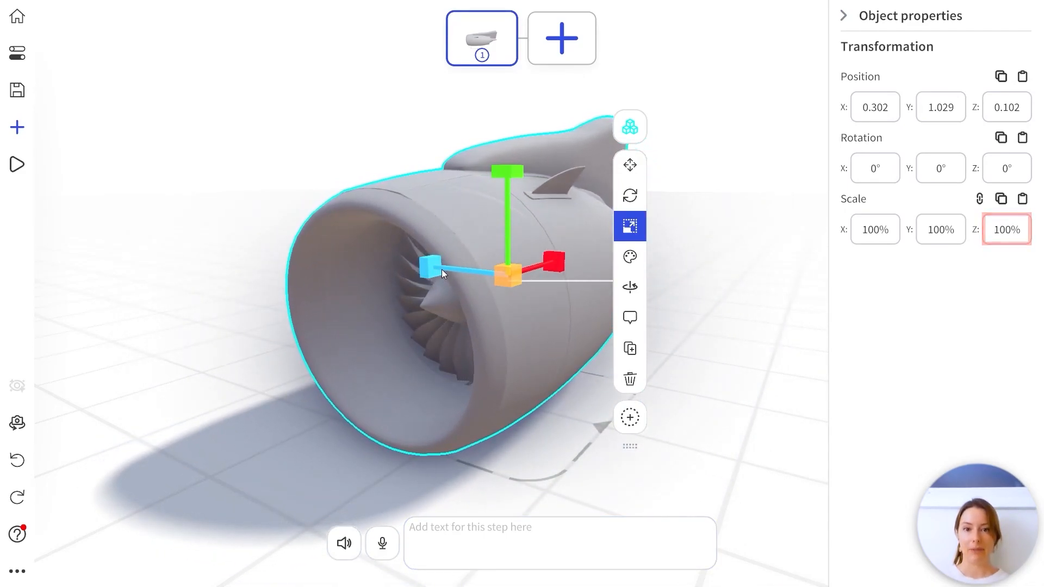
{"action": "left_click", "coordinate": [844, 17]}
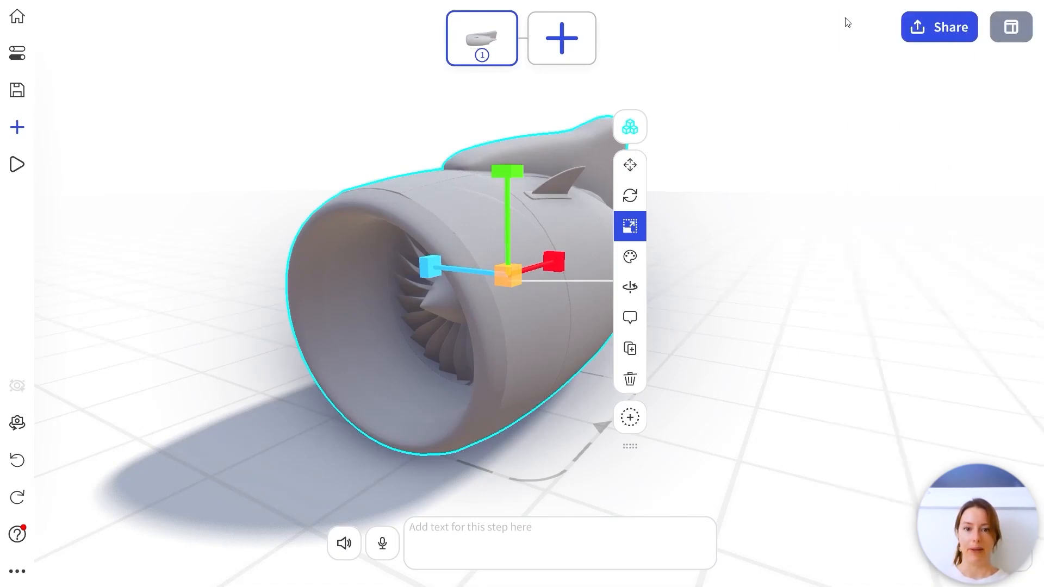
Step: Lighten the jet engine's color to near white, and try out its transparency and visibility settings
{"action": "left_click", "coordinate": [637, 260]}
{"action": "mouse_move", "coordinate": [676, 320]}
{"action": "left_mouse_down"}
{"action": "mouse_move", "coordinate": [766, 349]}
{"action": "mouse_move", "coordinate": [663, 315]}
{"action": "left_mouse_up"}
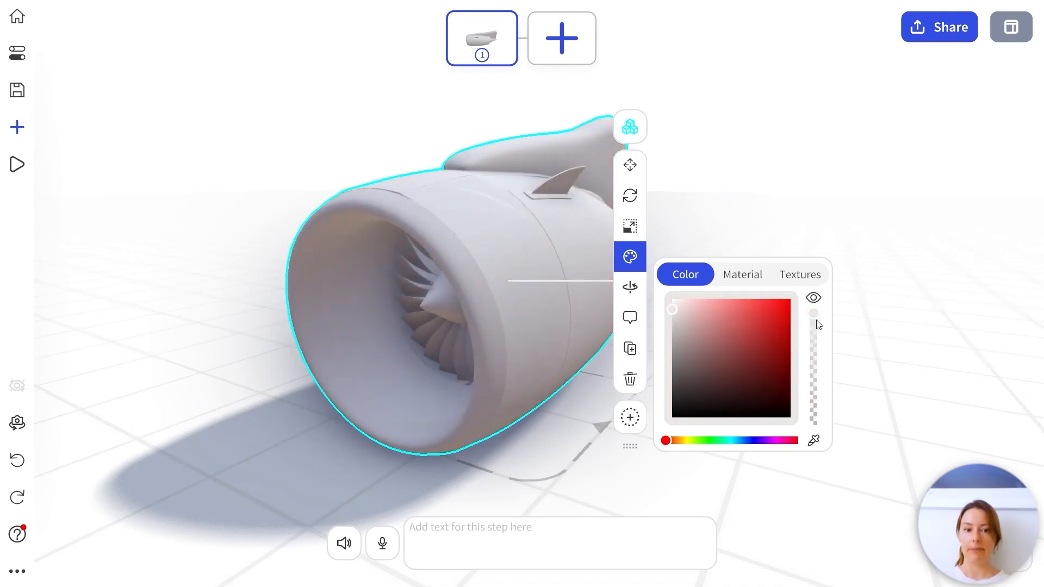
{"action": "left_click_drag", "start_coordinate": [813, 314], "coordinate": [810, 350]}
{"action": "left_click", "coordinate": [814, 298]}
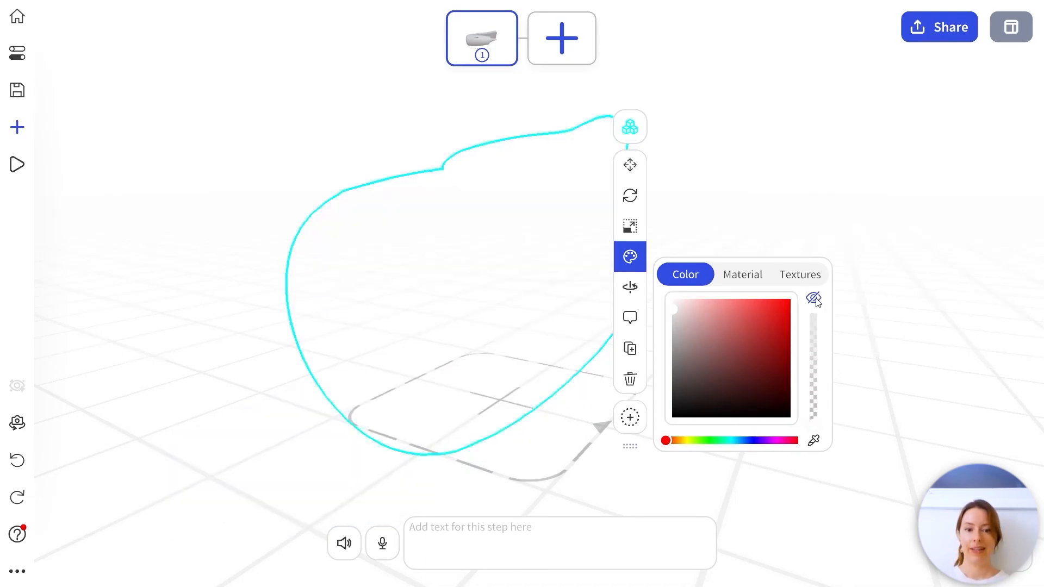
{"action": "left_click", "coordinate": [814, 298]}
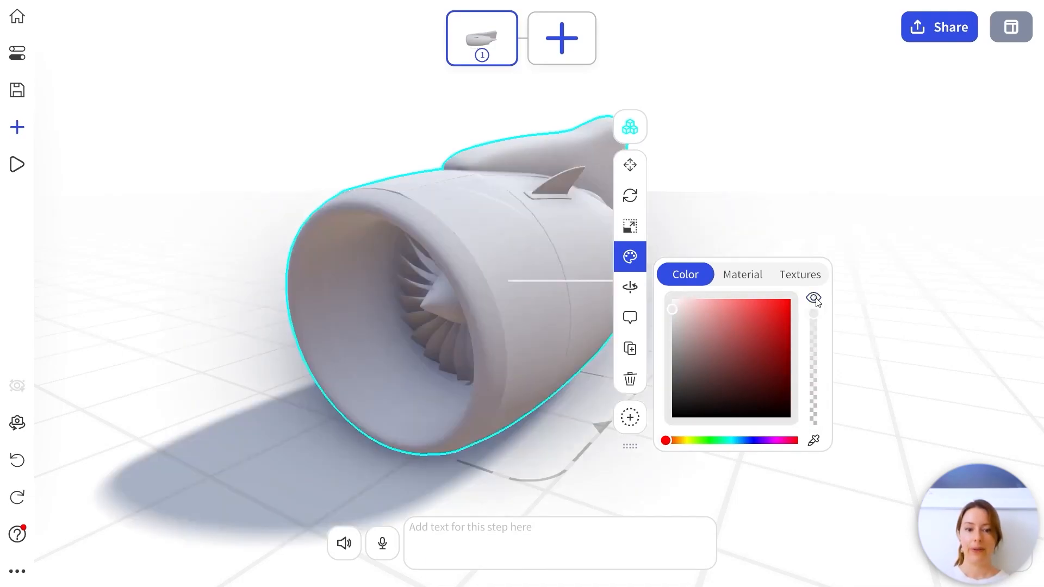
Step: Try the Car Paint and Chrome materials on the jet engine, and return it to the Standard material
{"action": "left_click", "coordinate": [748, 276]}
{"action": "left_click", "coordinate": [787, 405]}
{"action": "scroll", "coordinate": [782, 353], "scroll_direction": "down", "scroll_amount": 4}
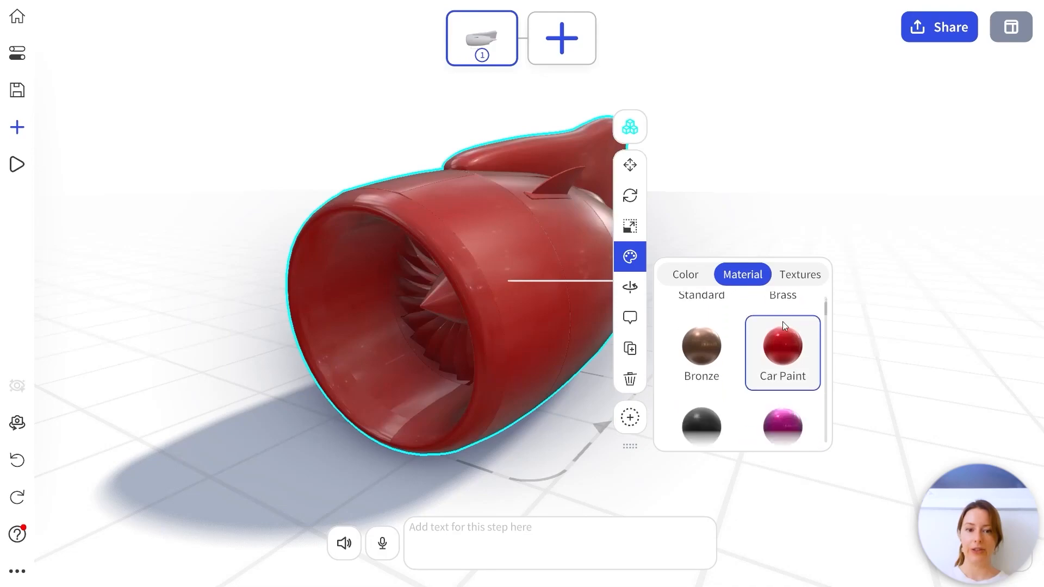
{"action": "left_click", "coordinate": [708, 379]}
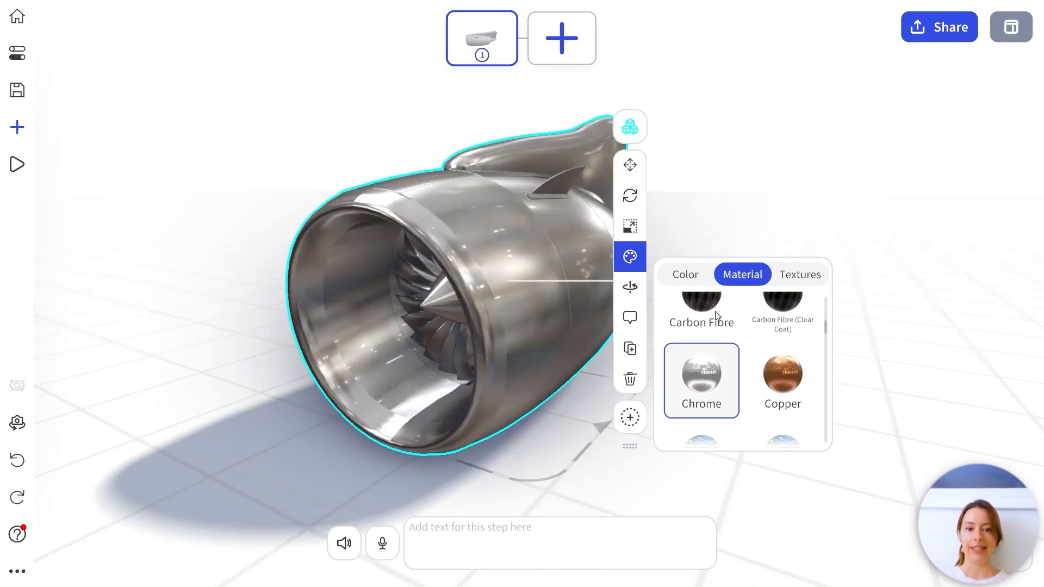
{"action": "scroll", "coordinate": [715, 321], "scroll_direction": "up", "scroll_amount": 4}
{"action": "left_click", "coordinate": [715, 334]}
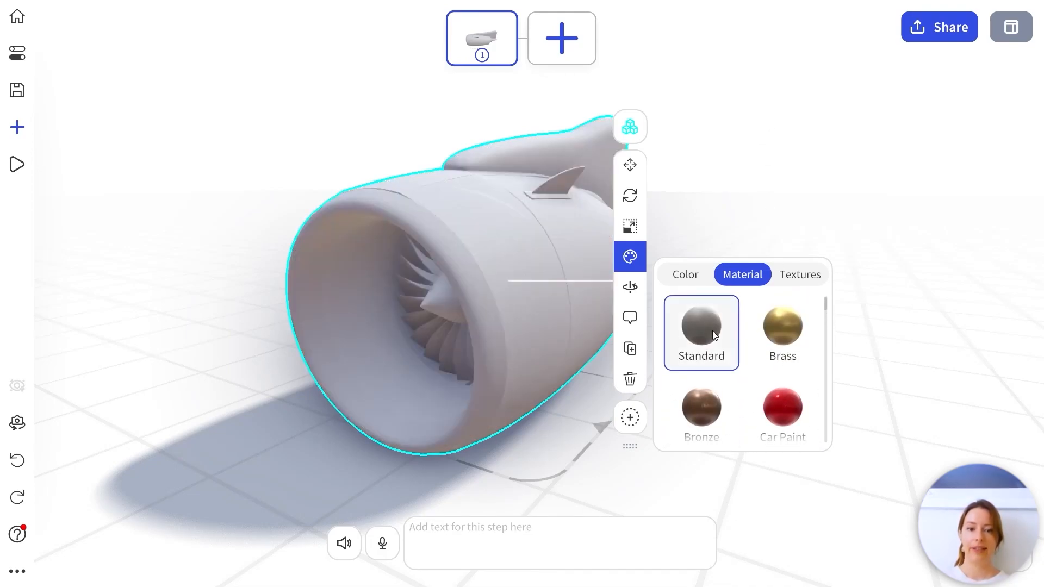
Step: Try spinning the whole jet engine about the X axis and the Y axis, and switch both axes off
{"action": "left_click", "coordinate": [631, 288]}
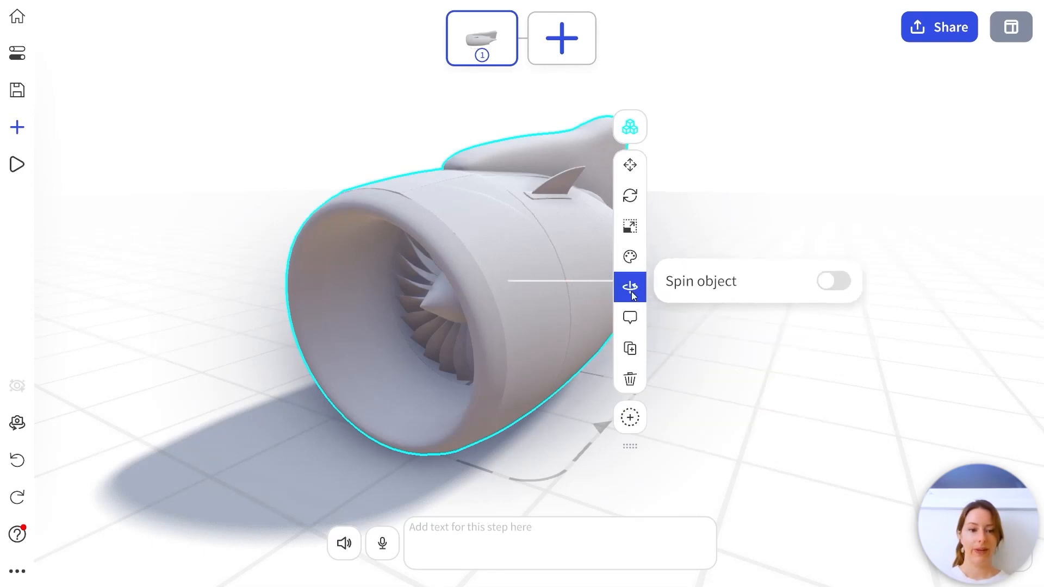
{"action": "left_click", "coordinate": [826, 285]}
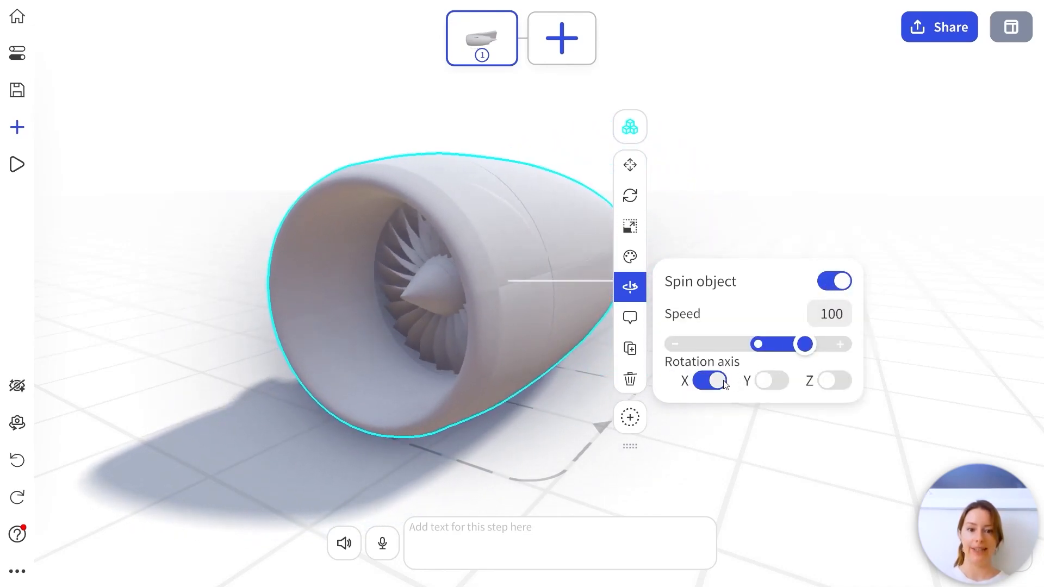
{"action": "left_click", "coordinate": [767, 382]}
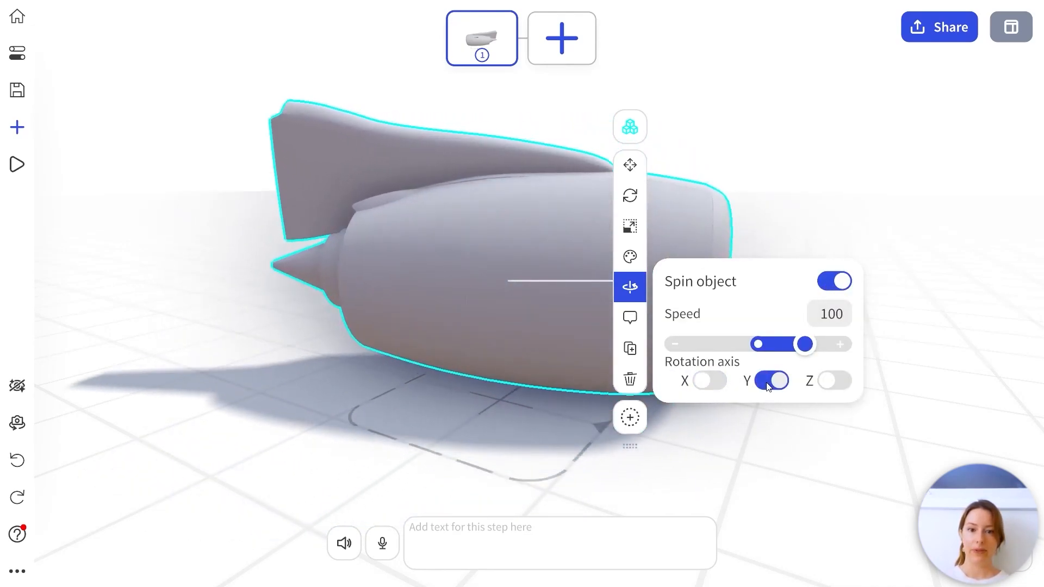
{"action": "left_click", "coordinate": [783, 383]}
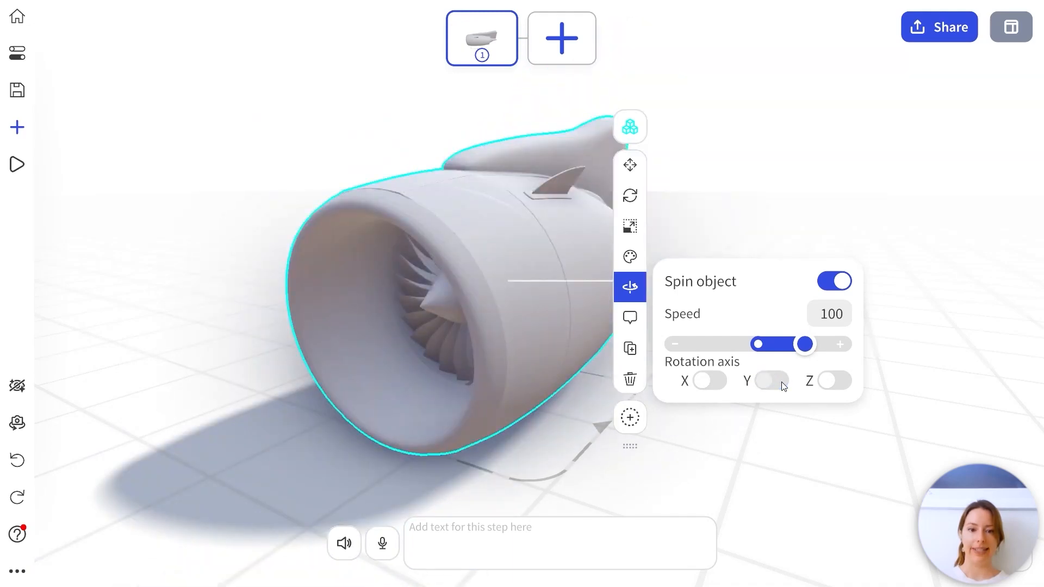
Step: Ungroup the jet engine model and select the fan blades inside its front intake
{"action": "left_click", "coordinate": [636, 130]}
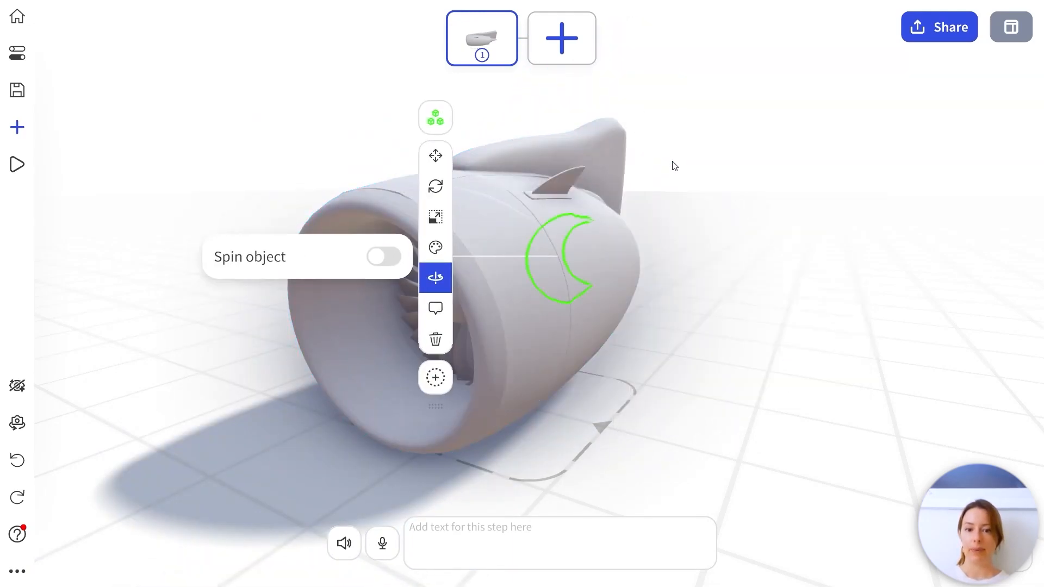
{"action": "left_click_drag", "start_coordinate": [659, 365], "coordinate": [699, 360]}
{"action": "left_click", "coordinate": [492, 304]}
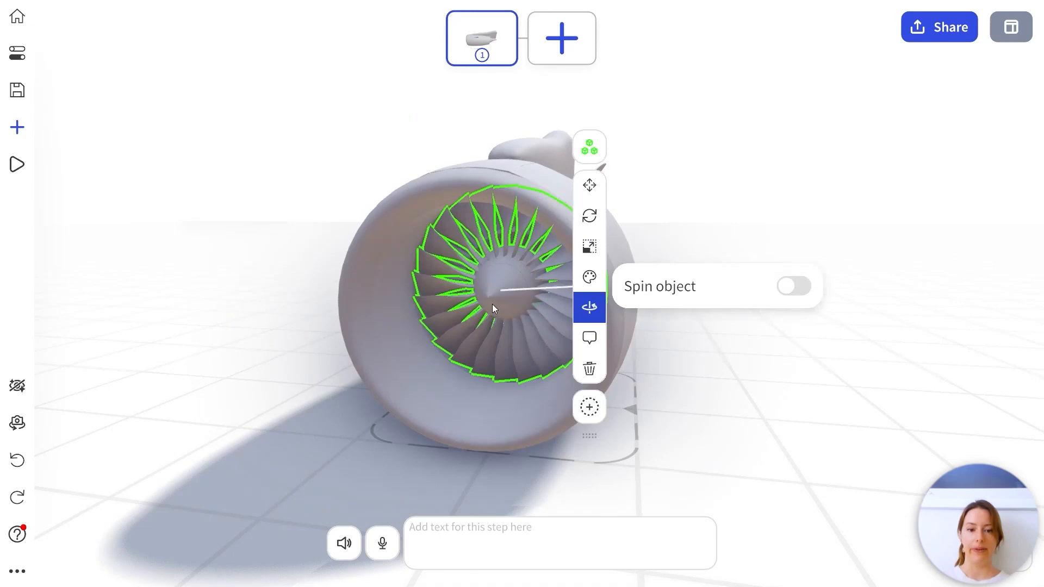
Step: Try spinning the fan blades about the X axis at speeds 20 and 190, and switch the spin off
{"action": "left_click", "coordinate": [821, 294]}
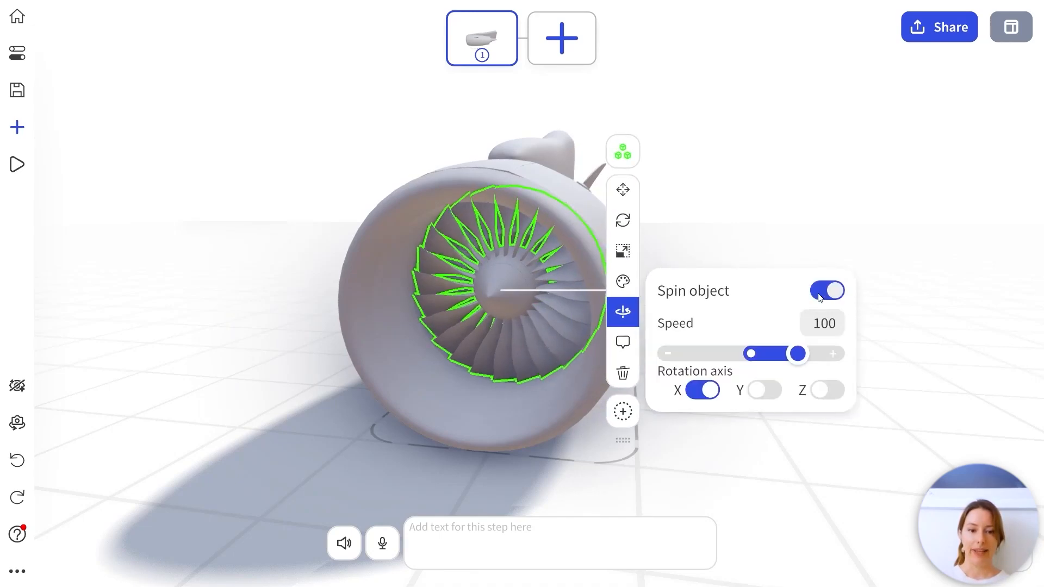
{"action": "double_click", "coordinate": [823, 328]}
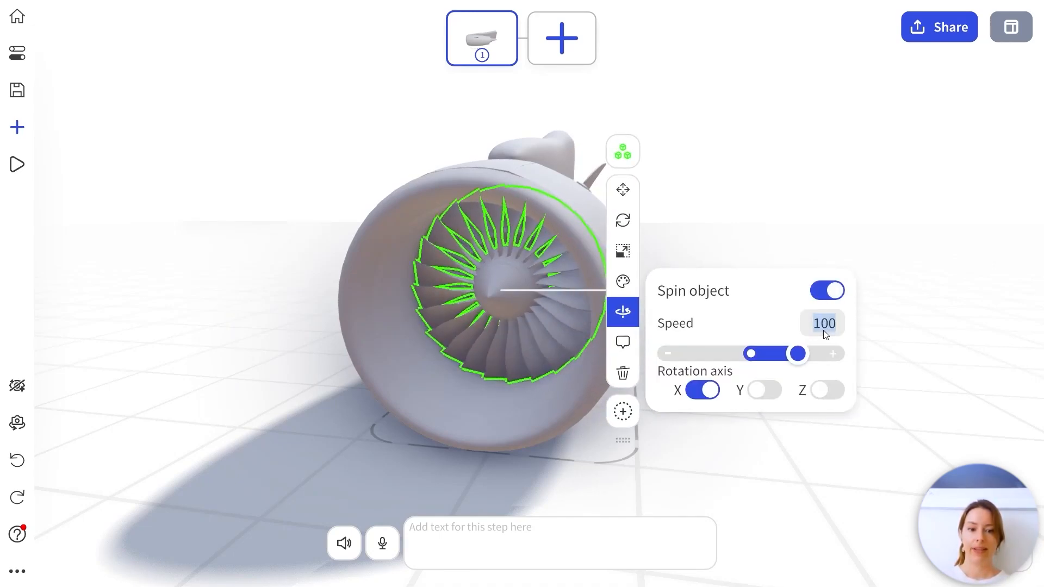
{"action": "type", "text": "20"}
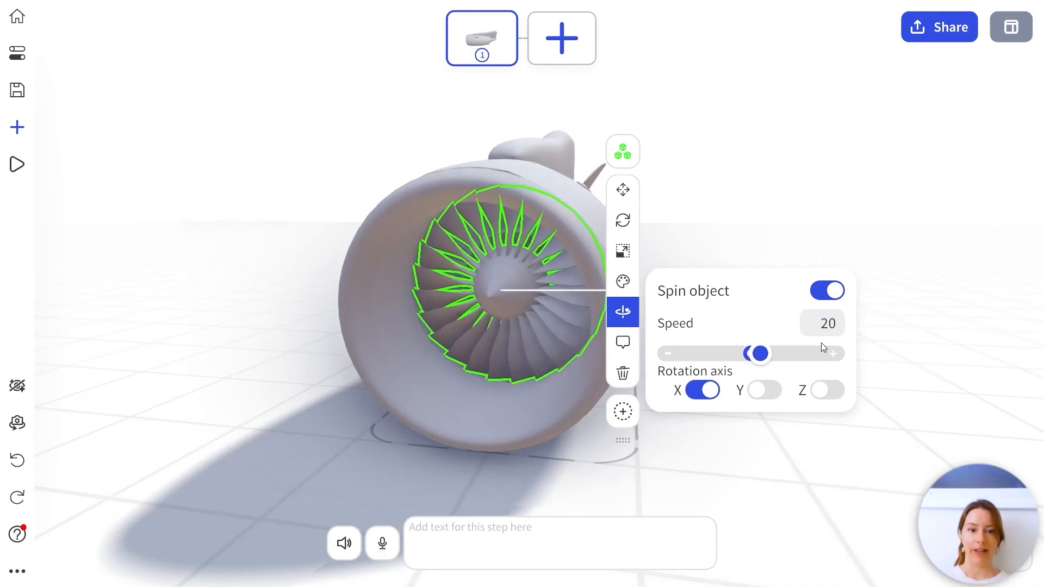
{"action": "left_click_drag", "start_coordinate": [765, 359], "coordinate": [843, 357]}
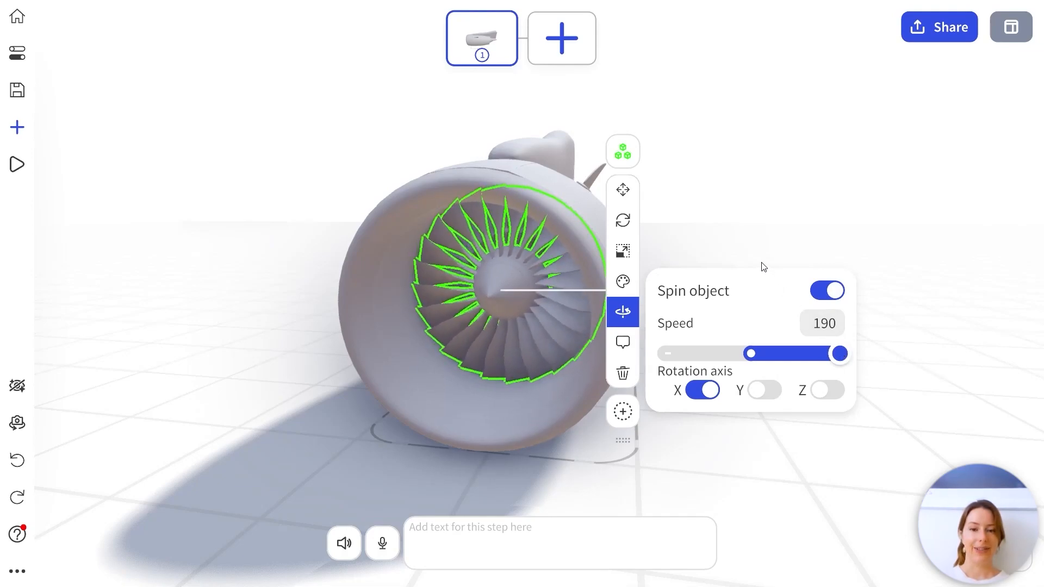
{"action": "left_click", "coordinate": [830, 291]}
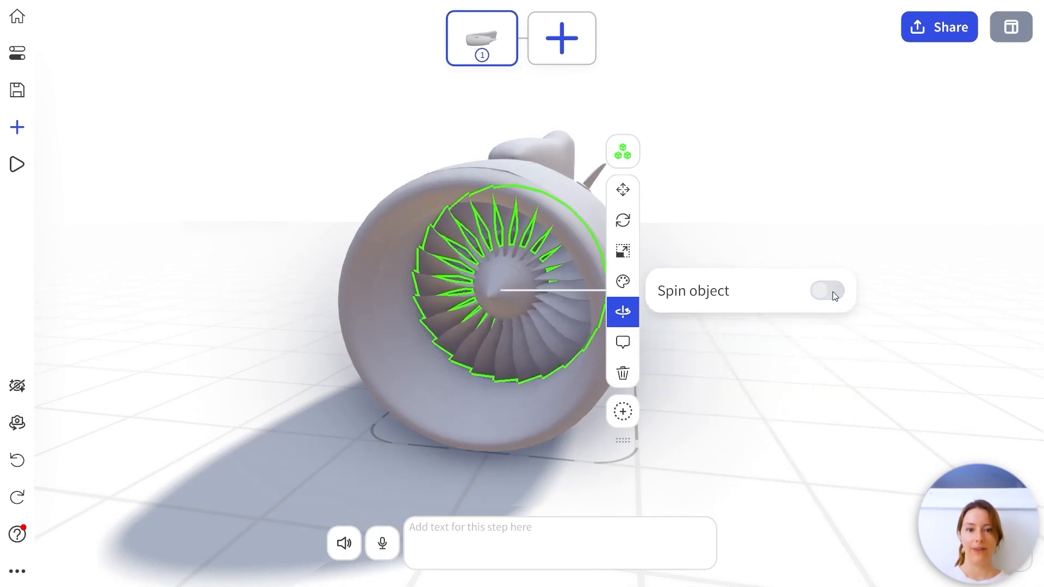
Step: Add the label "Turbine" to the fan blades, deselect them and select them again
{"action": "left_click", "coordinate": [631, 344]}
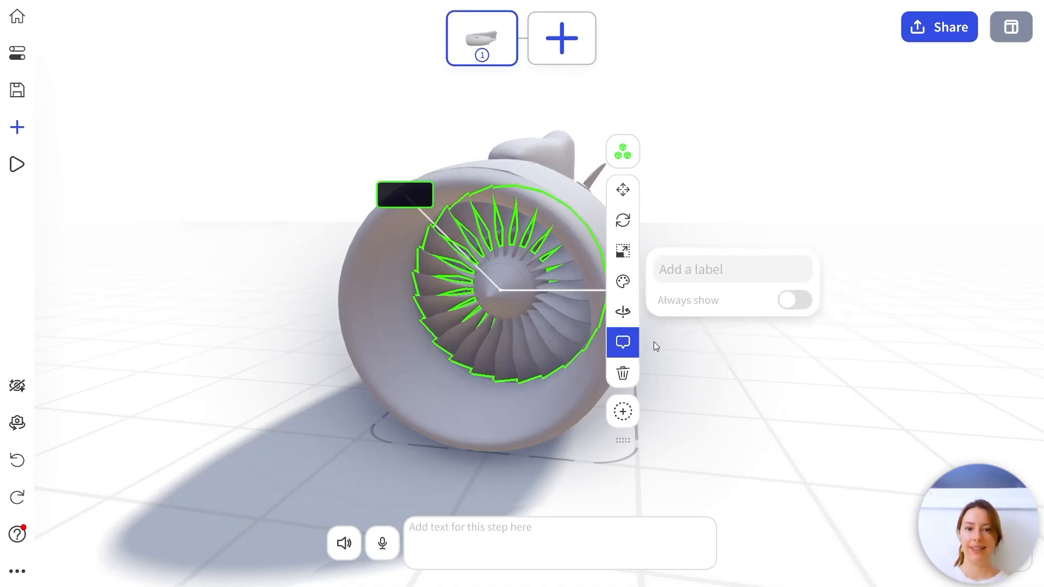
{"action": "left_click", "coordinate": [706, 273]}
{"action": "type", "text": "Turbine"}
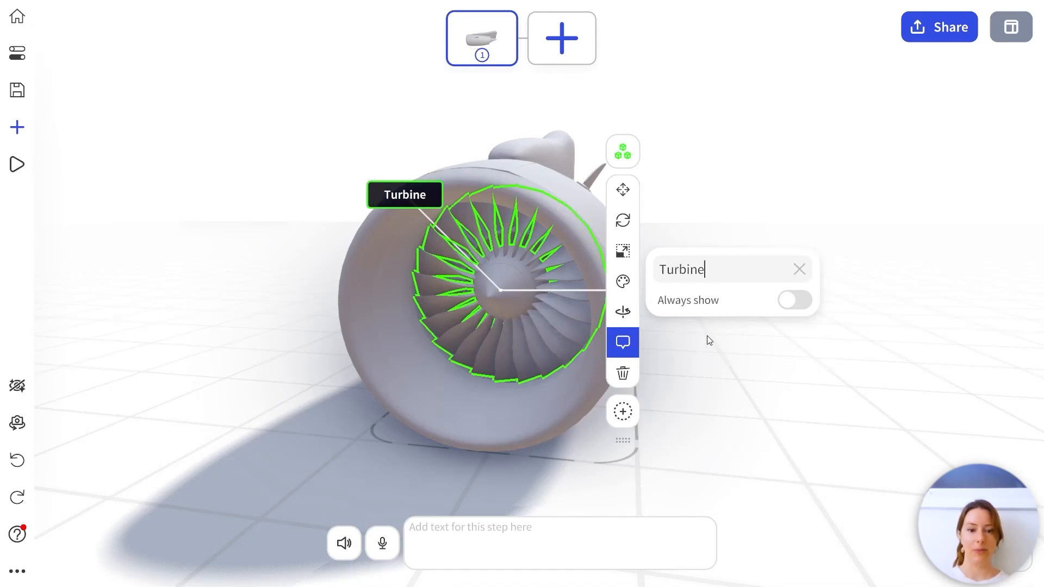
{"action": "left_click", "coordinate": [708, 340]}
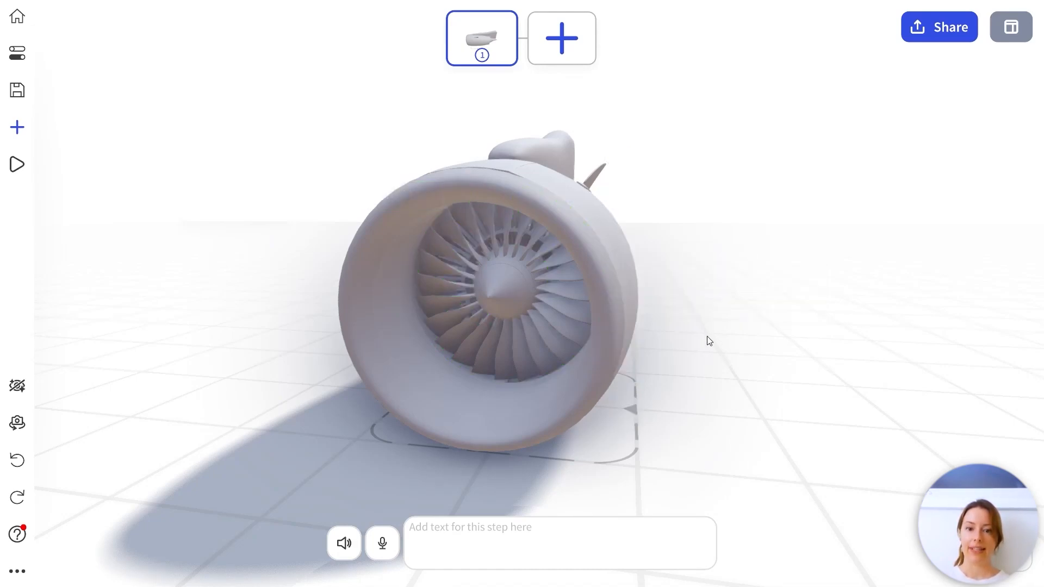
{"action": "left_click", "coordinate": [510, 292]}
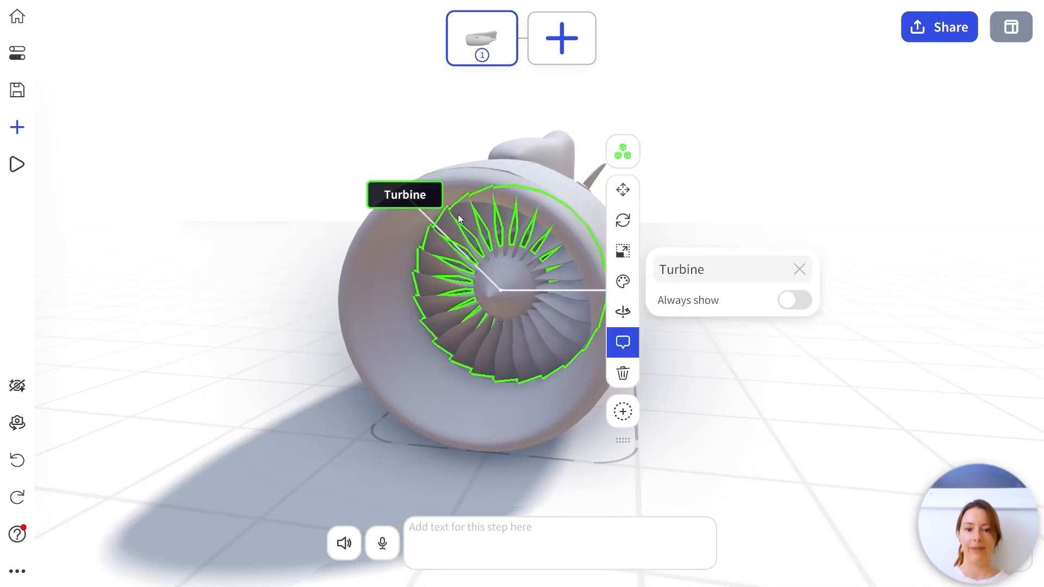
Step: Try the Always show option on the fan blades' "Turbine" label with the blades deselected, and switch it off
{"action": "left_click", "coordinate": [786, 299]}
{"action": "left_click", "coordinate": [759, 211]}
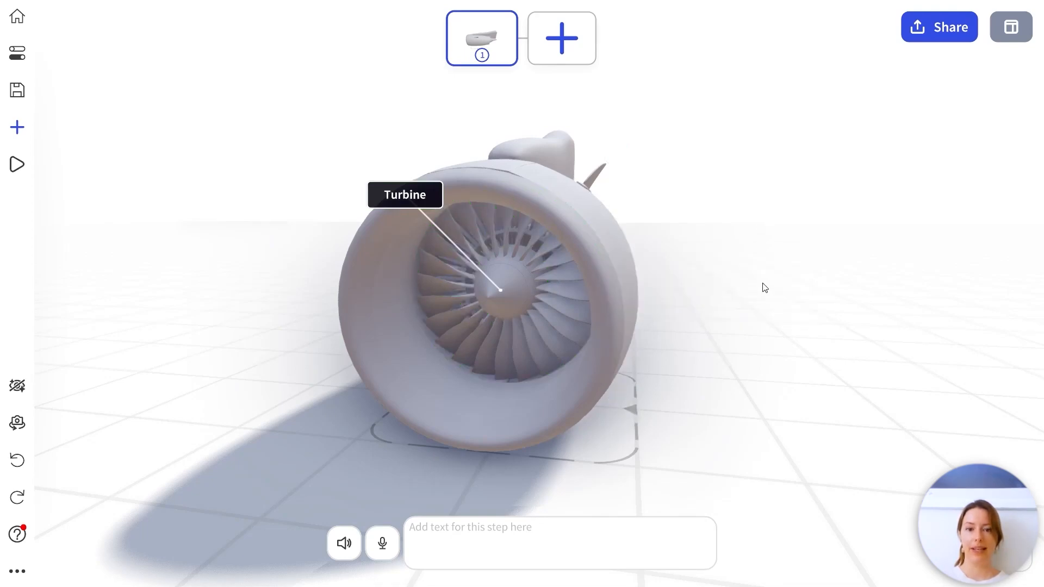
{"action": "mouse_move", "coordinate": [764, 289]}
{"action": "left_mouse_down"}
{"action": "mouse_move", "coordinate": [815, 312]}
{"action": "mouse_move", "coordinate": [815, 250]}
{"action": "mouse_move", "coordinate": [761, 277]}
{"action": "mouse_move", "coordinate": [776, 279]}
{"action": "left_mouse_up"}
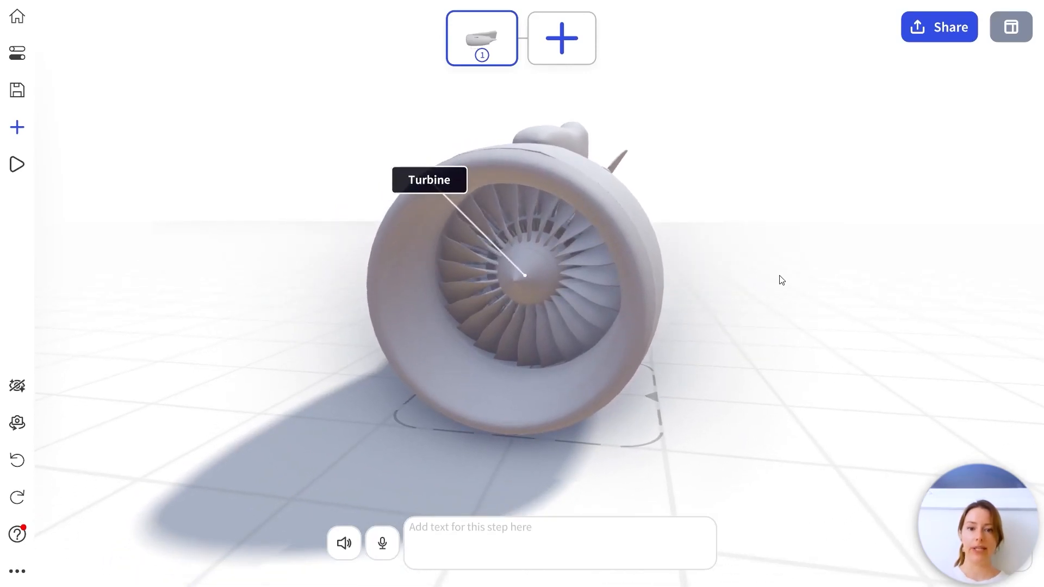
{"action": "left_click", "coordinate": [550, 283]}
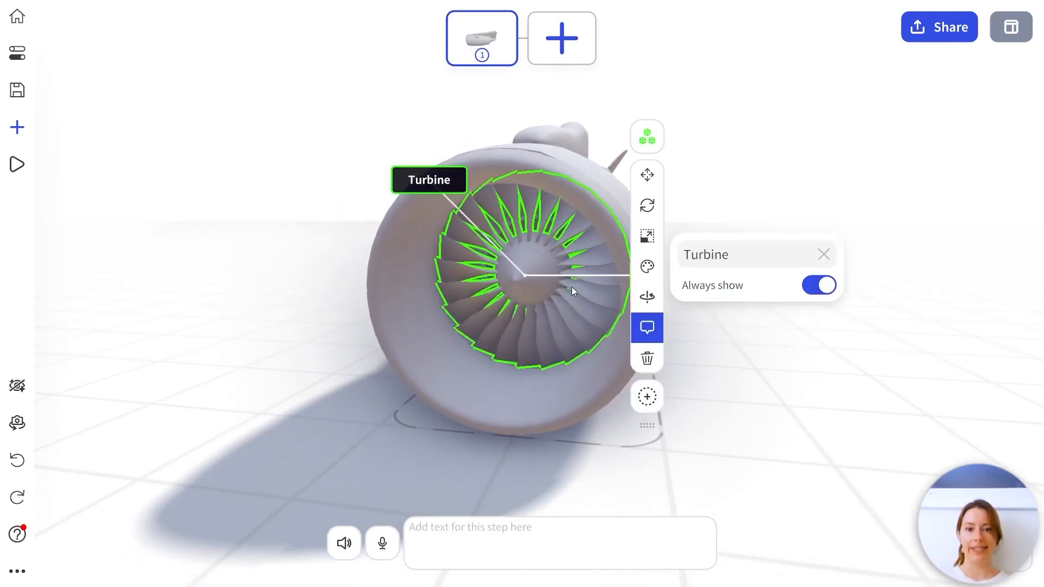
{"action": "left_click", "coordinate": [821, 285]}
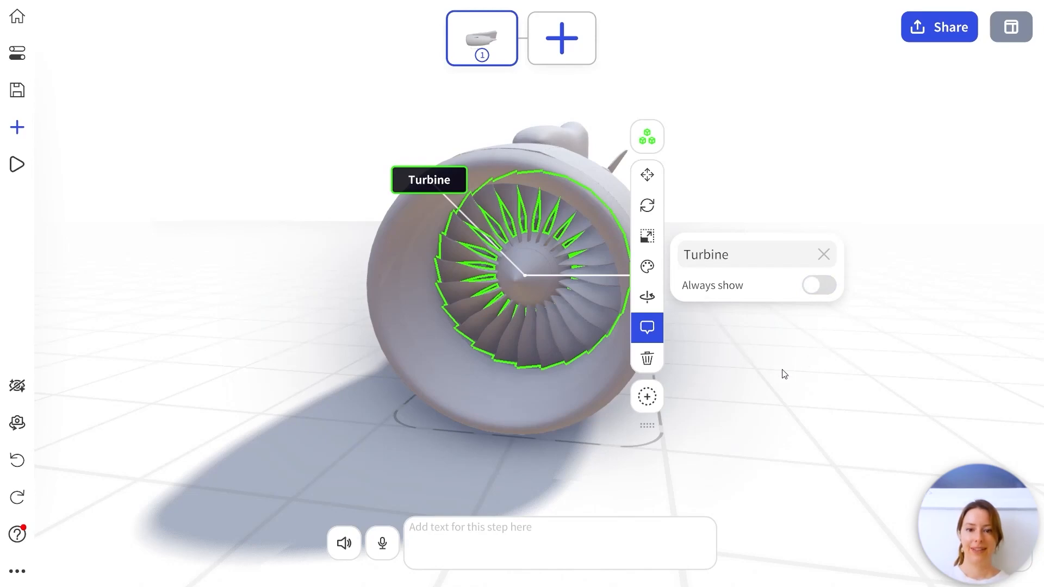
Step: Delete the fan blades from the engine's intake and undo the deletion
{"action": "left_click", "coordinate": [640, 364]}
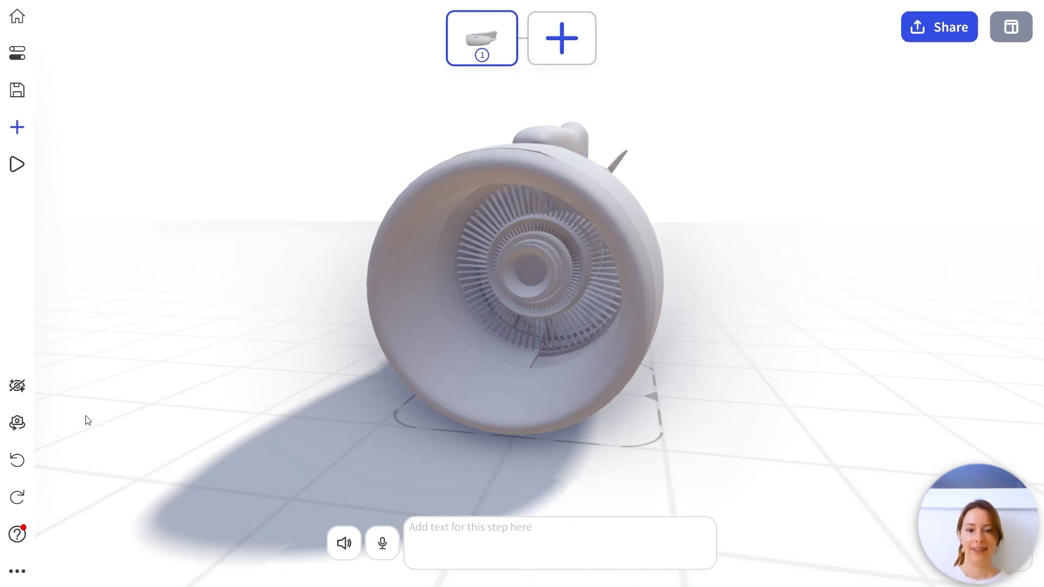
{"action": "left_click", "coordinate": [18, 461]}
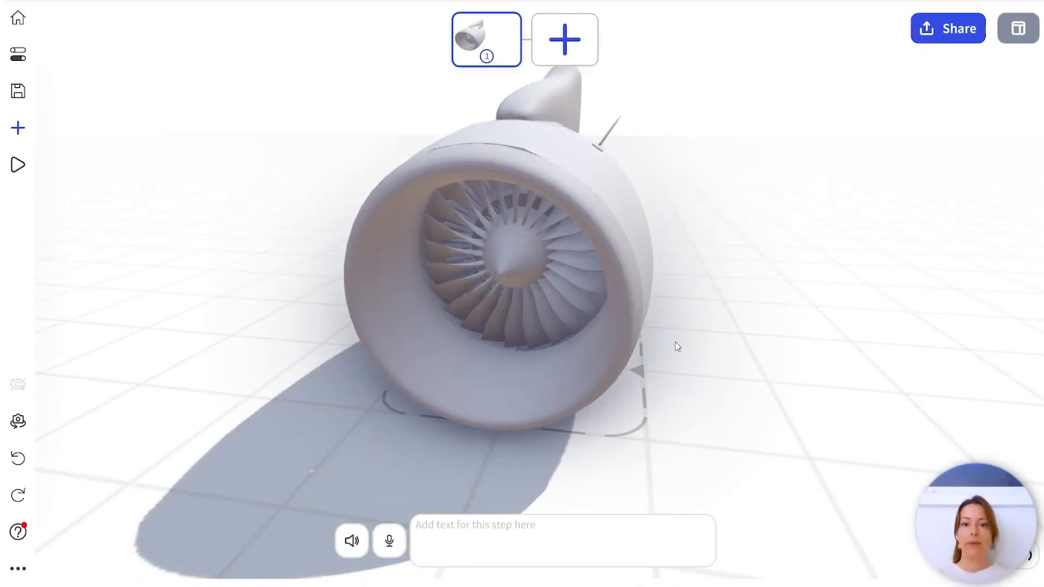
Step: Regroup the jet engine parts through the fan blades, duplicate the whole engine and place the copy beside the original
{"action": "left_click", "coordinate": [528, 271]}
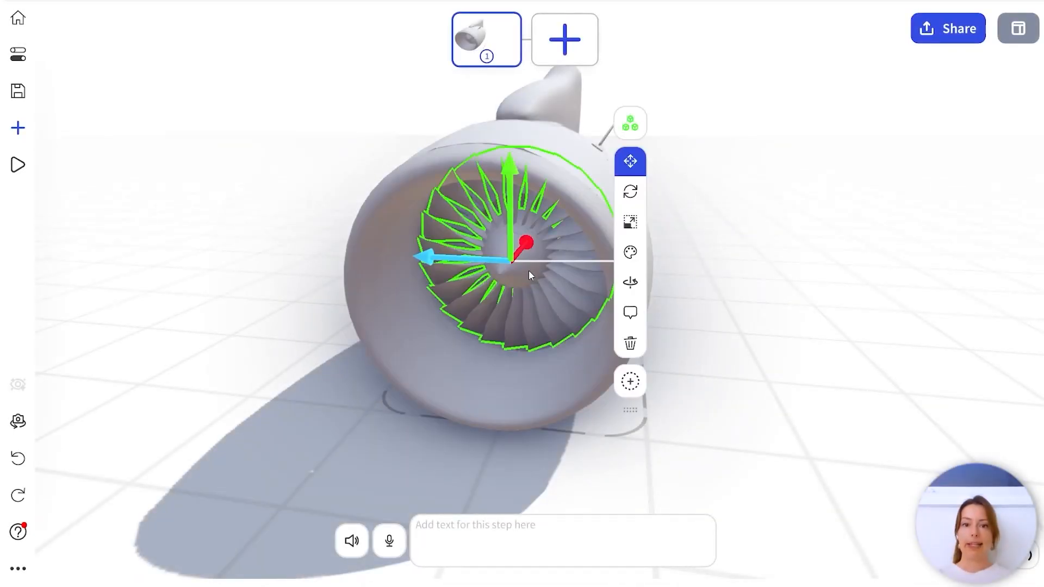
{"action": "left_click", "coordinate": [629, 128]}
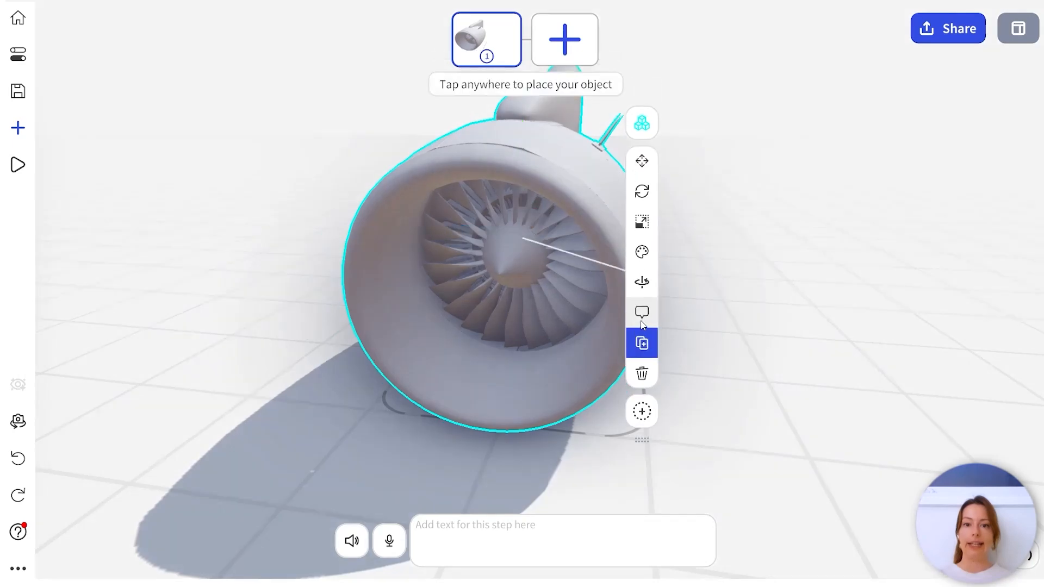
{"action": "left_click", "coordinate": [642, 320]}
{"action": "left_click", "coordinate": [795, 366]}
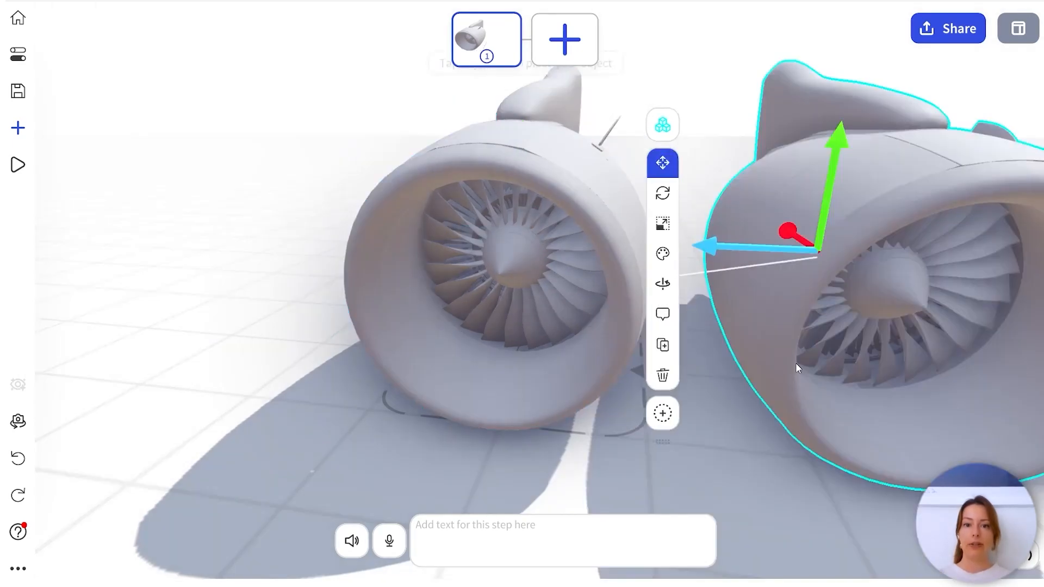
Step: Inspect the two engines side by side and delete the duplicated engine
{"action": "scroll", "coordinate": [902, 372], "scroll_direction": "down", "scroll_amount": 2}
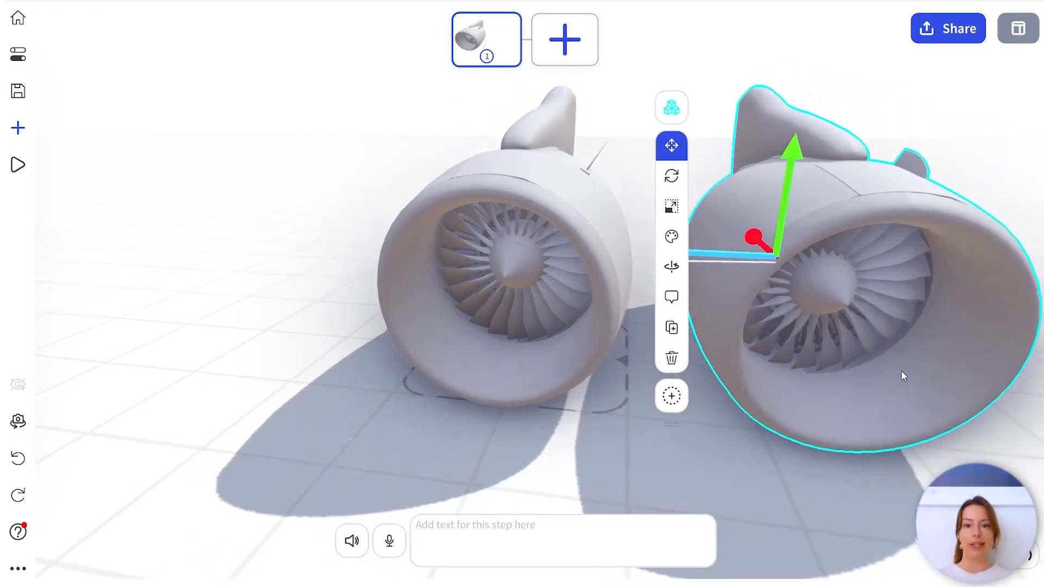
{"action": "left_click_drag", "start_coordinate": [901, 372], "coordinate": [854, 380]}
{"action": "left_click", "coordinate": [861, 300]}
{"action": "left_click_drag", "start_coordinate": [862, 301], "coordinate": [882, 336]}
{"action": "left_click", "coordinate": [641, 216]}
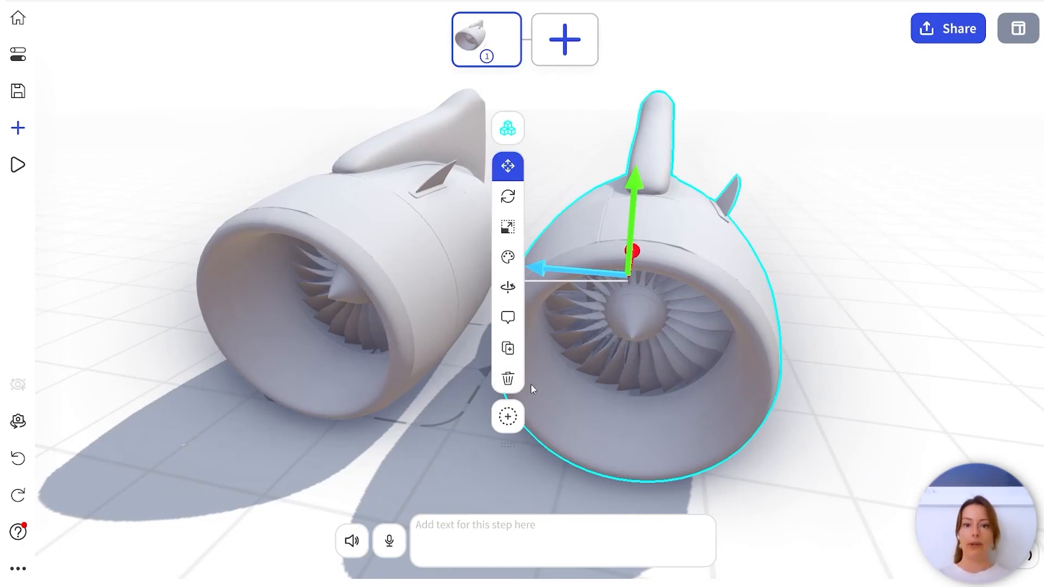
{"action": "left_click", "coordinate": [511, 381]}
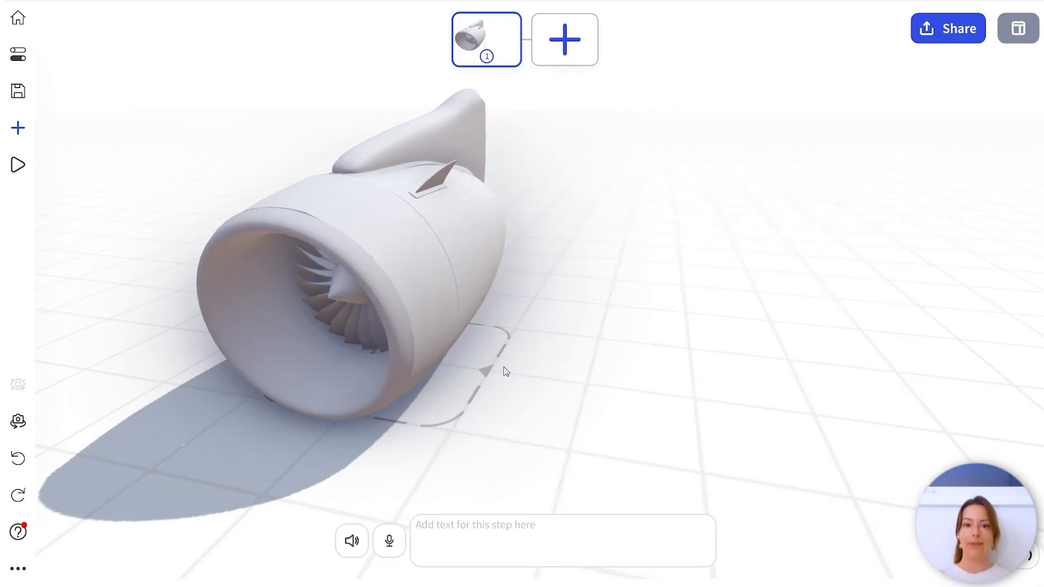
{"action": "right_click_drag", "start_coordinate": [503, 367], "coordinate": [556, 364]}
{"action": "scroll", "coordinate": [556, 362], "scroll_direction": "up", "scroll_amount": 3}
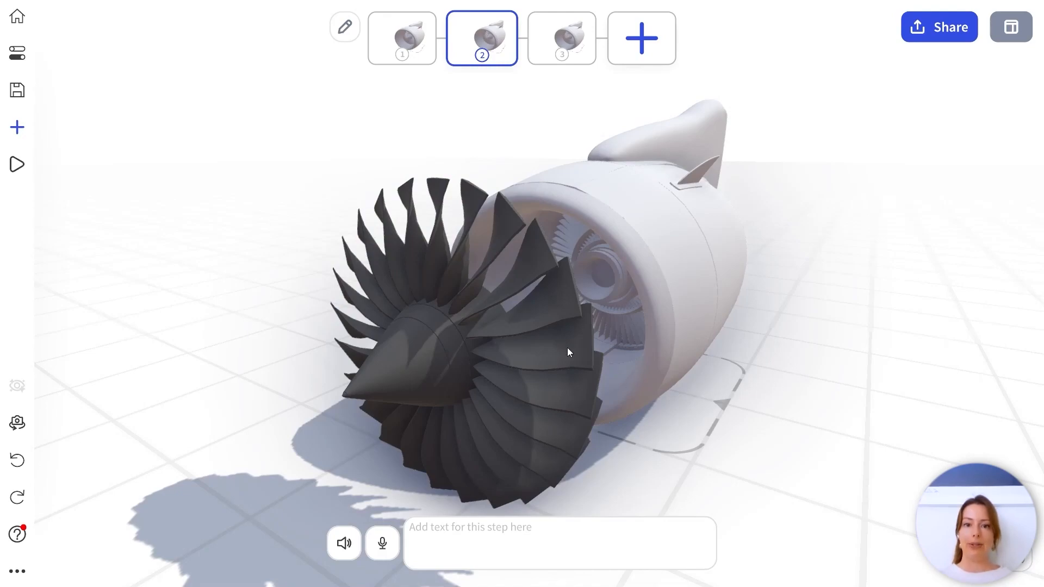
Step: Select the black fan blades in step 2 and choose their move, rotate, scale and color attributes for replication
{"action": "left_click", "coordinate": [553, 339]}
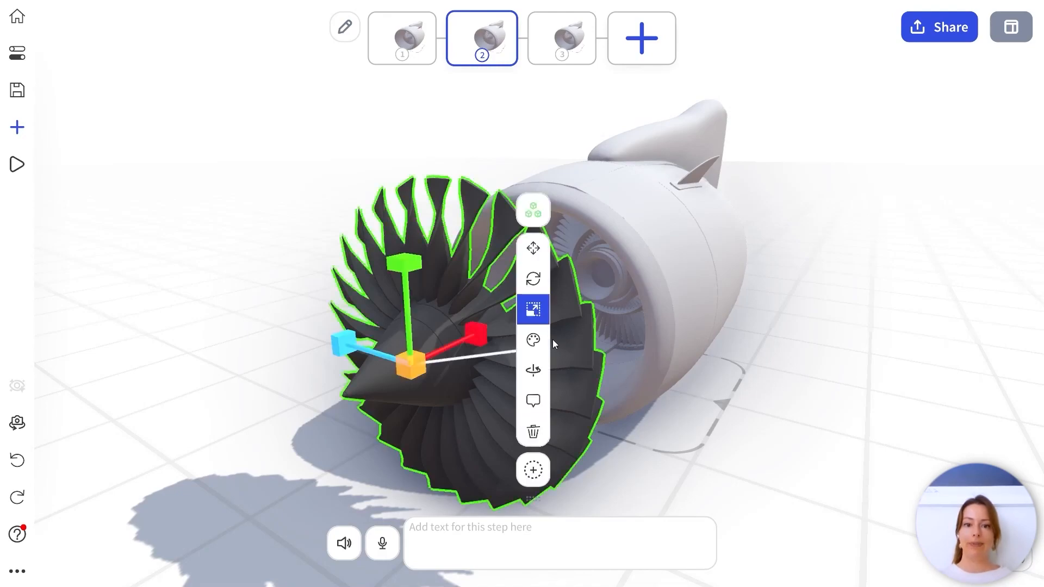
{"action": "left_click", "coordinate": [545, 250]}
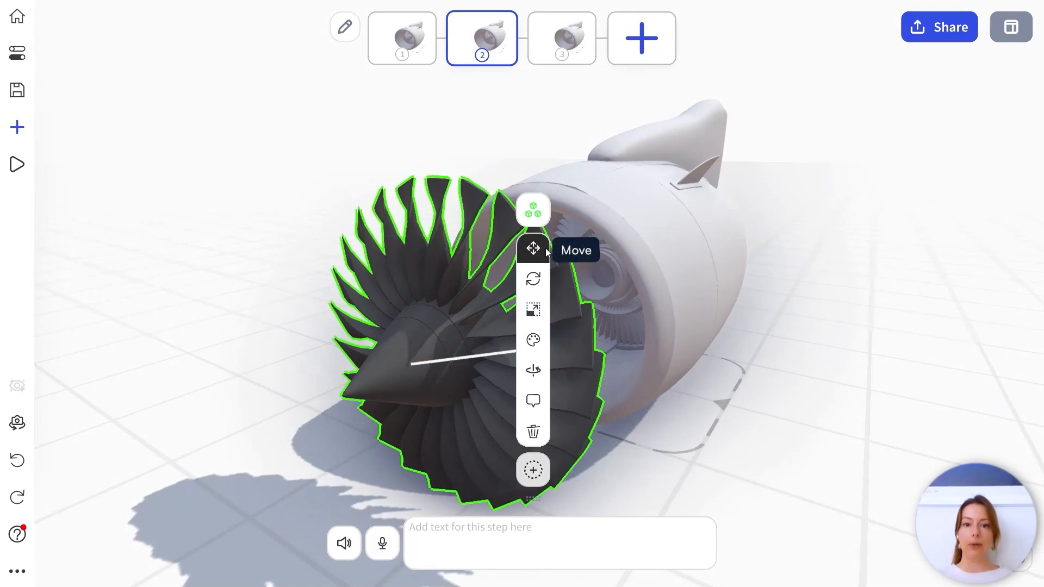
{"action": "left_click", "coordinate": [545, 252]}
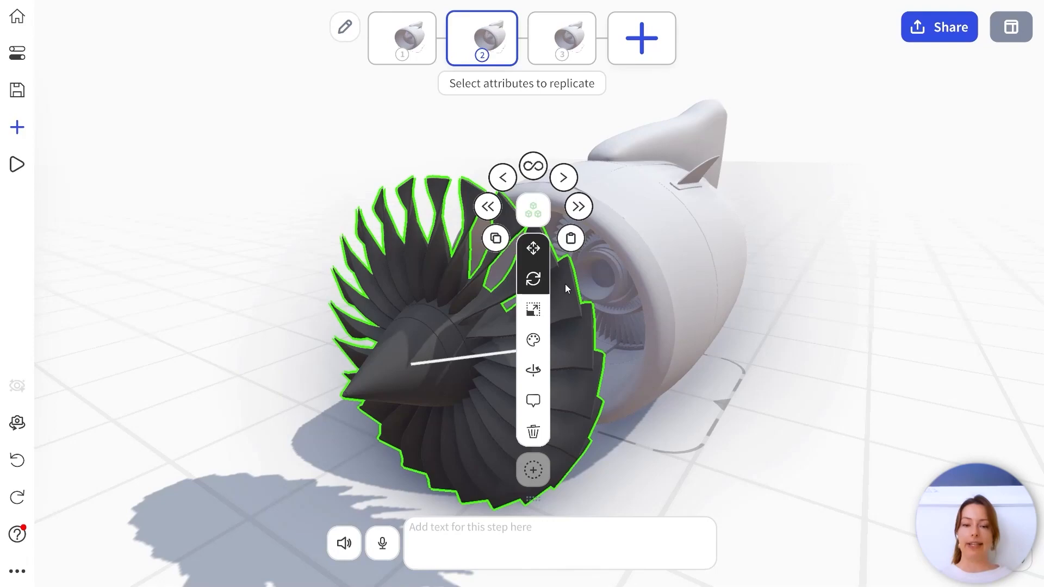
{"action": "left_click", "coordinate": [542, 346]}
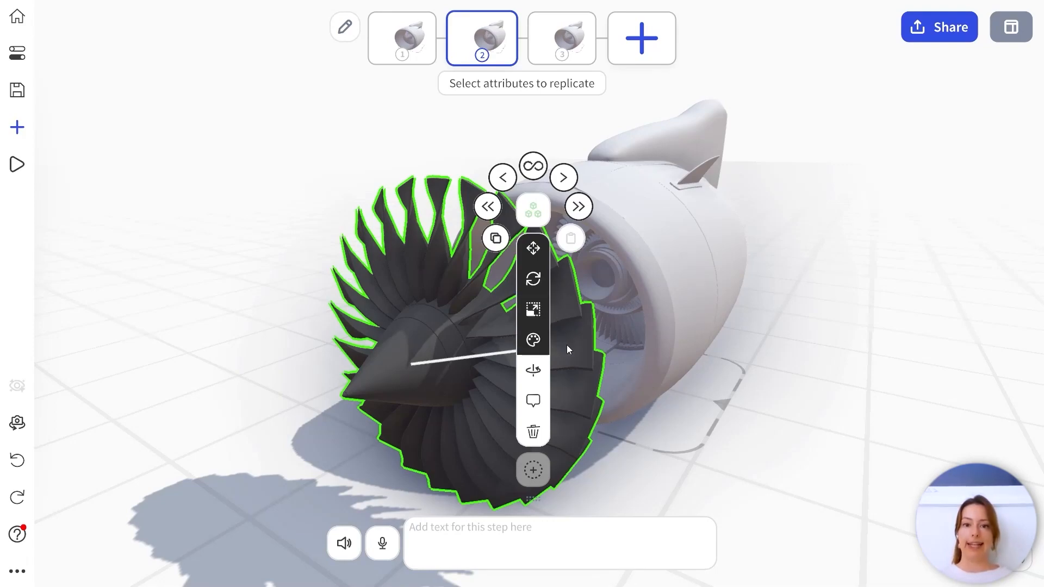
{"action": "left_click", "coordinate": [541, 313]}
{"action": "left_click", "coordinate": [542, 287]}
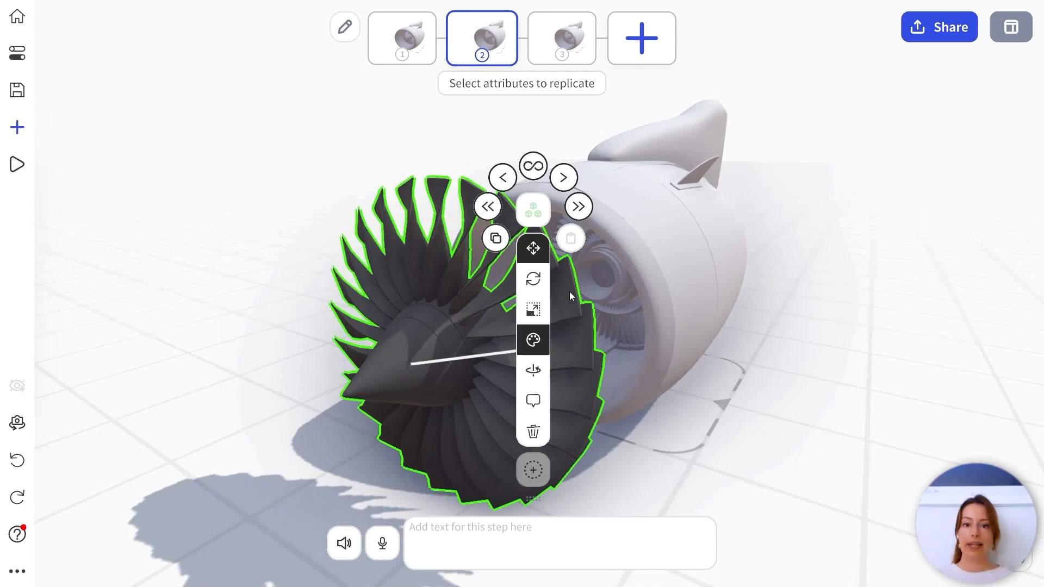
{"action": "left_click", "coordinate": [526, 279]}
{"action": "left_click", "coordinate": [523, 309]}
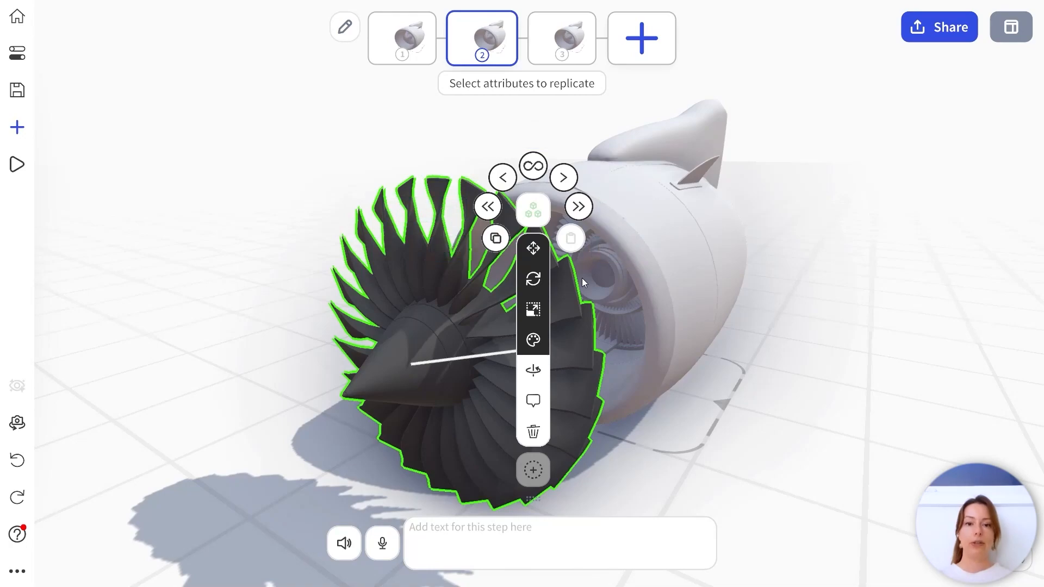
Step: Replicate the chosen fan blade attributes to all following steps, deselect the blades and open step 3
{"action": "left_click", "coordinate": [579, 207]}
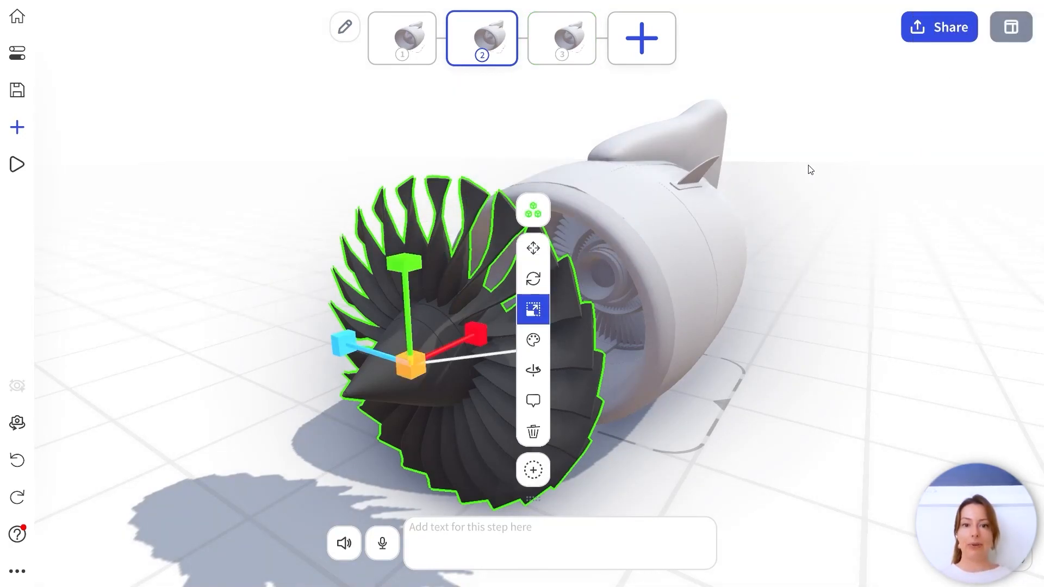
{"action": "left_click", "coordinate": [584, 125]}
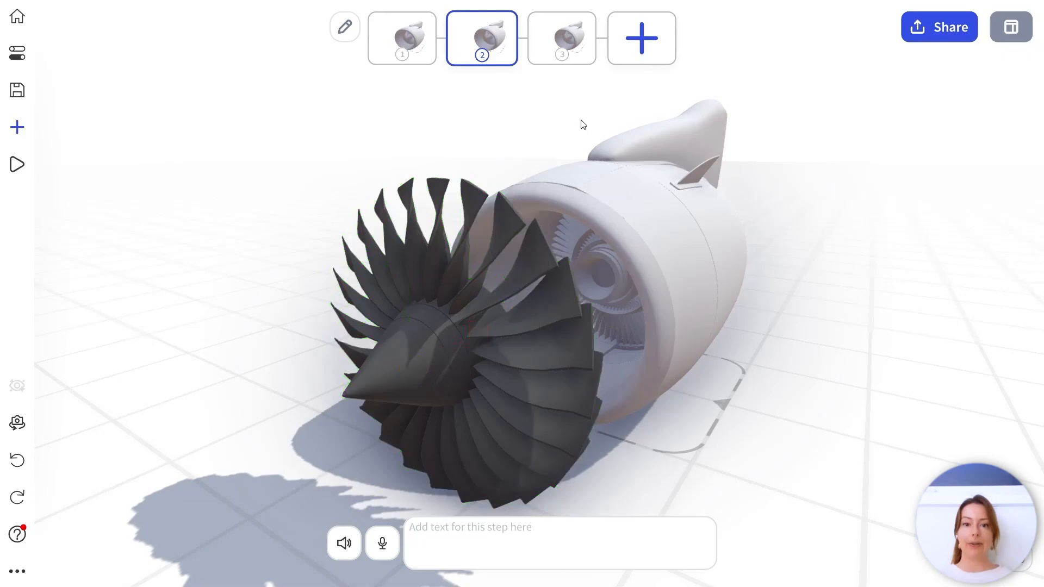
{"action": "left_click", "coordinate": [564, 39]}
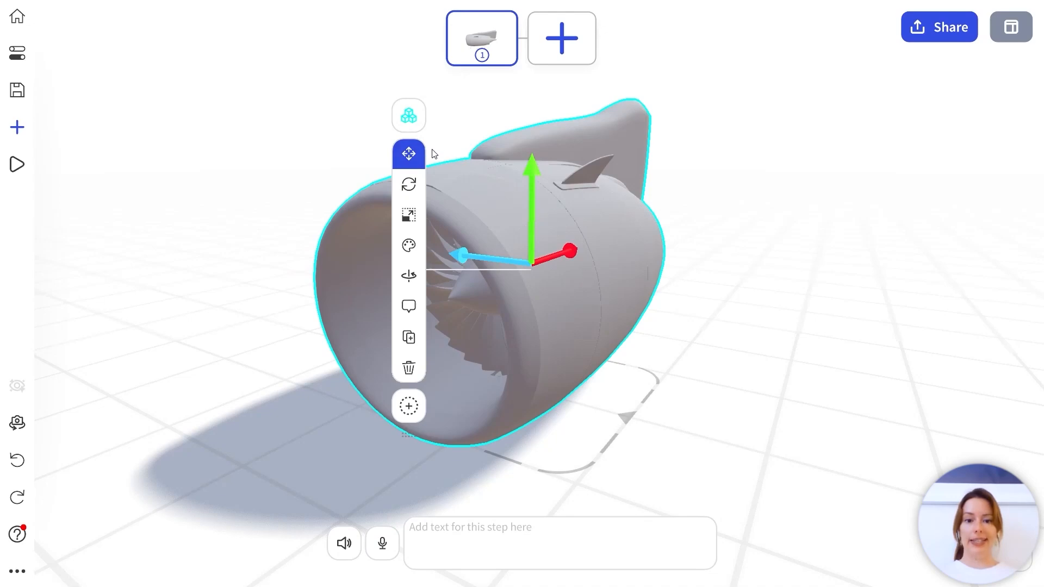
Step: Recolor the whole jet engine in a pale pink
{"action": "left_click", "coordinate": [408, 246]}
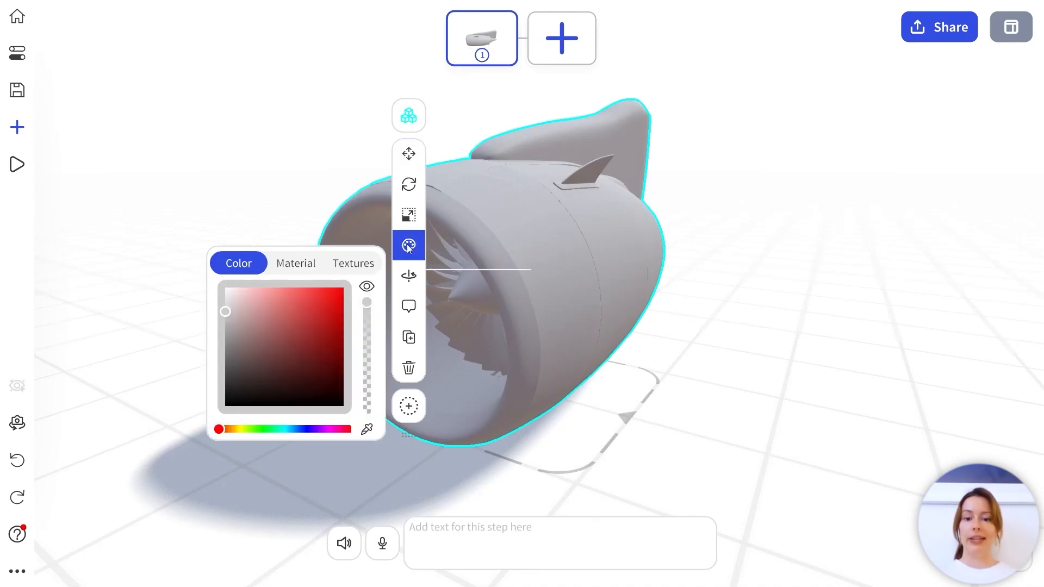
{"action": "mouse_move", "coordinate": [233, 311]}
{"action": "left_mouse_down"}
{"action": "mouse_move", "coordinate": [278, 293]}
{"action": "mouse_move", "coordinate": [243, 305]}
{"action": "left_mouse_up"}
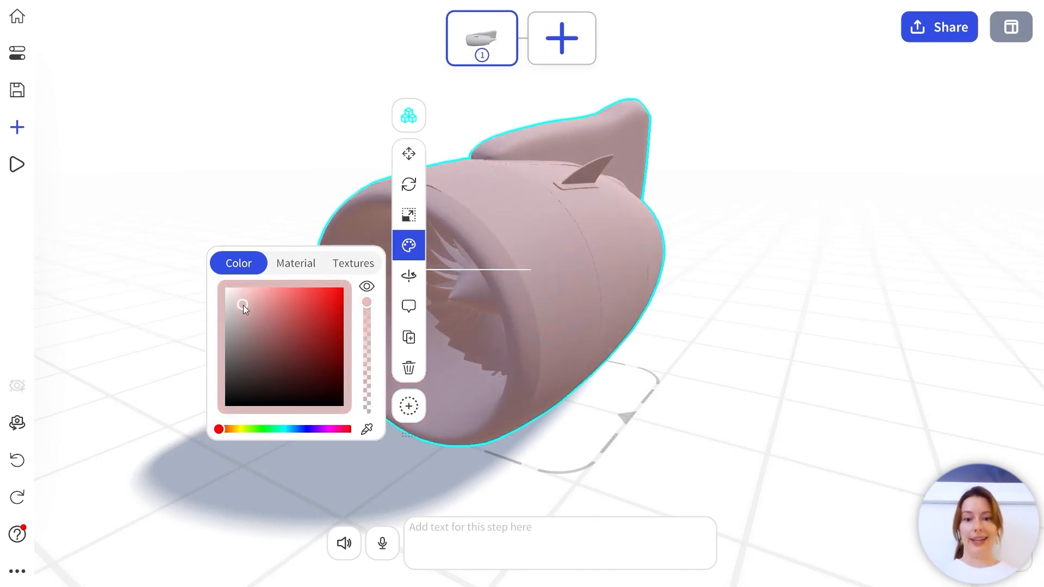
Step: Apply the Copper material to the whole jet engine and change its color to a pale greyish beige
{"action": "left_click", "coordinate": [296, 263]}
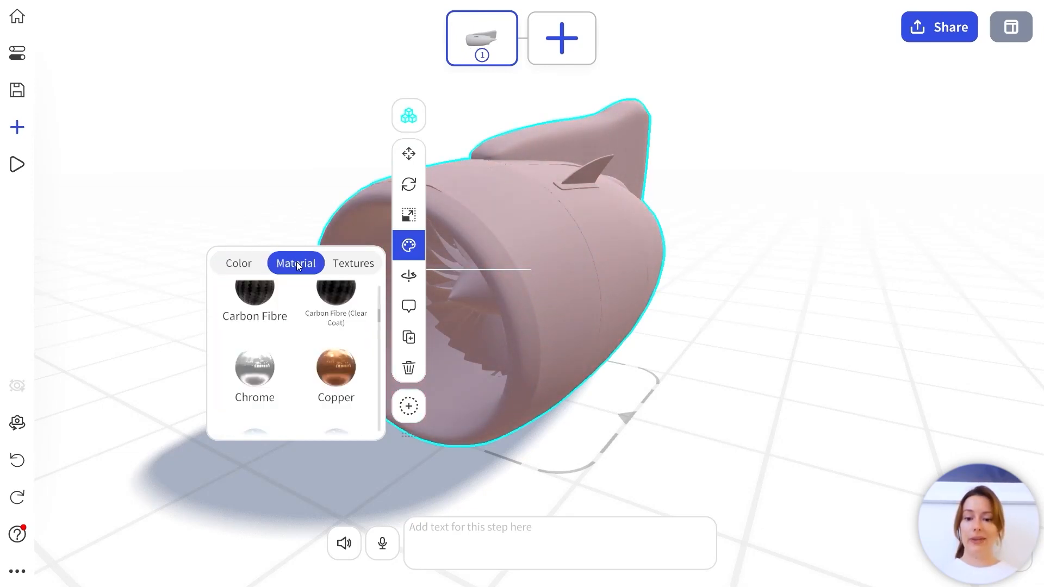
{"action": "left_click", "coordinate": [333, 368]}
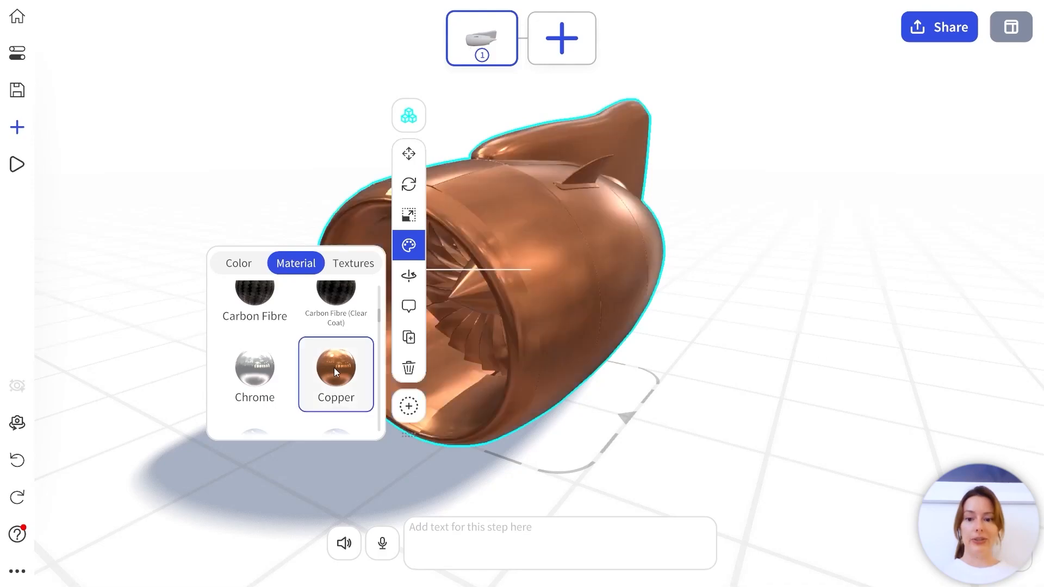
{"action": "left_click", "coordinate": [250, 269]}
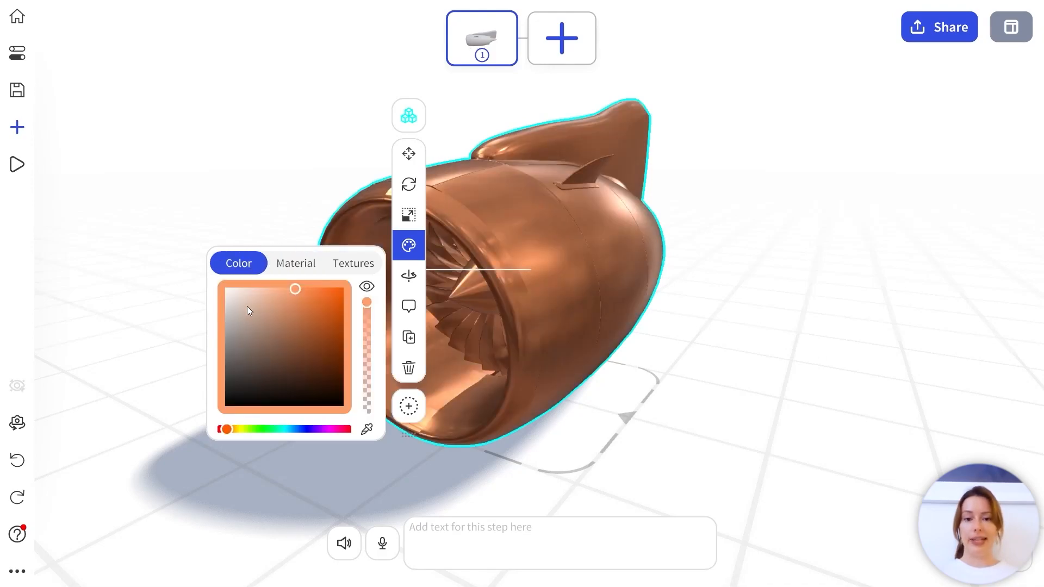
{"action": "left_click_drag", "start_coordinate": [247, 305], "coordinate": [233, 308]}
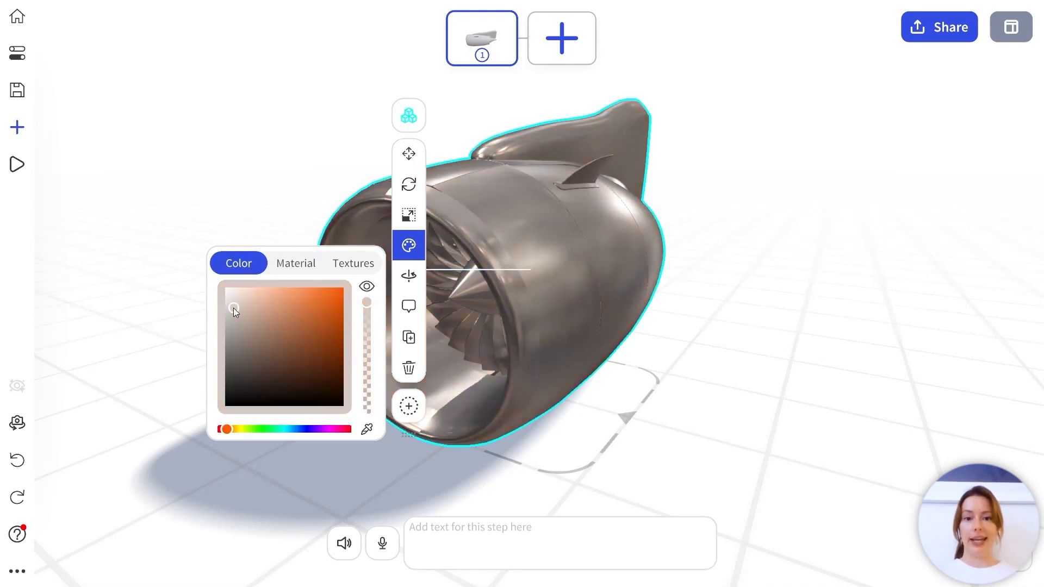
Step: Ungroup the jet engine and select both halves of its outer shell together
{"action": "left_click", "coordinate": [401, 119]}
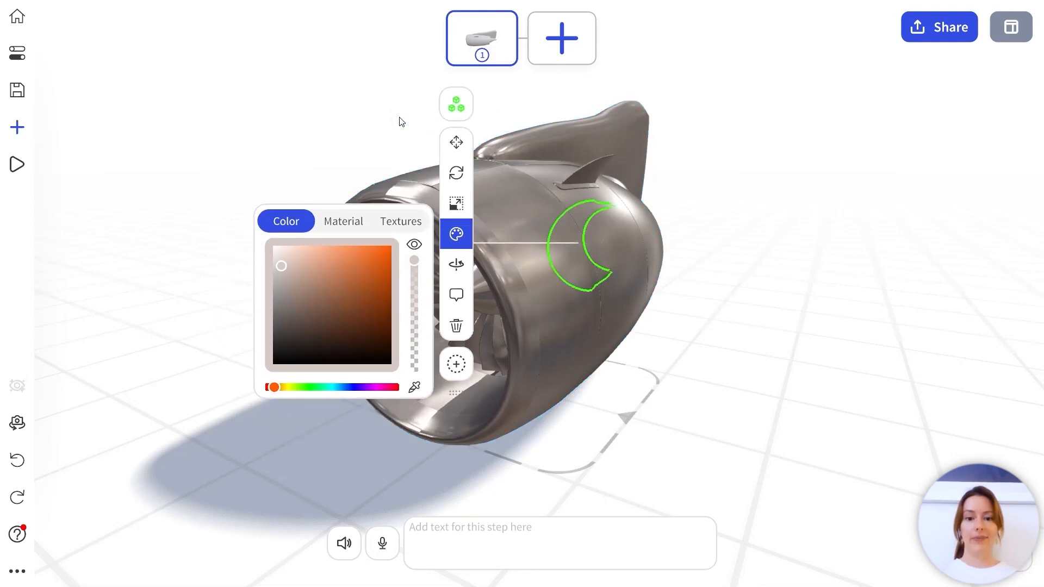
{"action": "left_click_drag", "start_coordinate": [595, 266], "coordinate": [655, 291]}
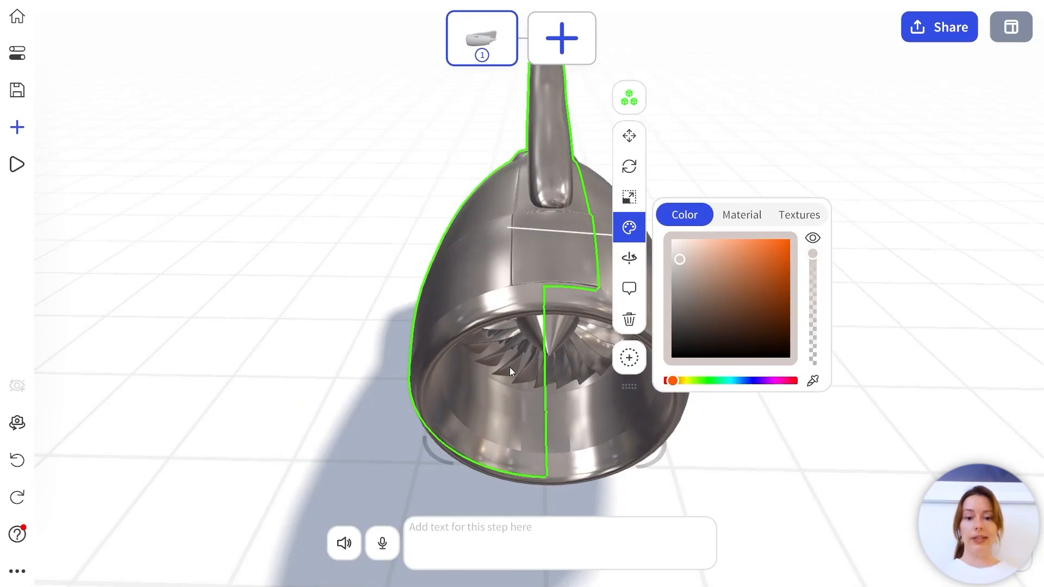
{"action": "left_click", "coordinate": [510, 408]}
{"action": "left_click", "coordinate": [511, 265]}
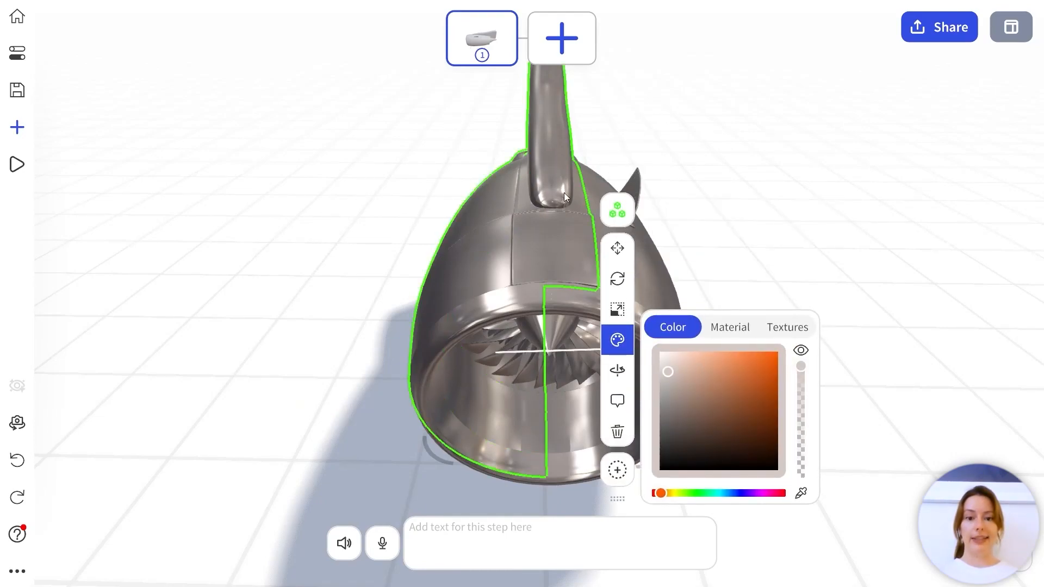
{"action": "left_click", "coordinate": [589, 172]}
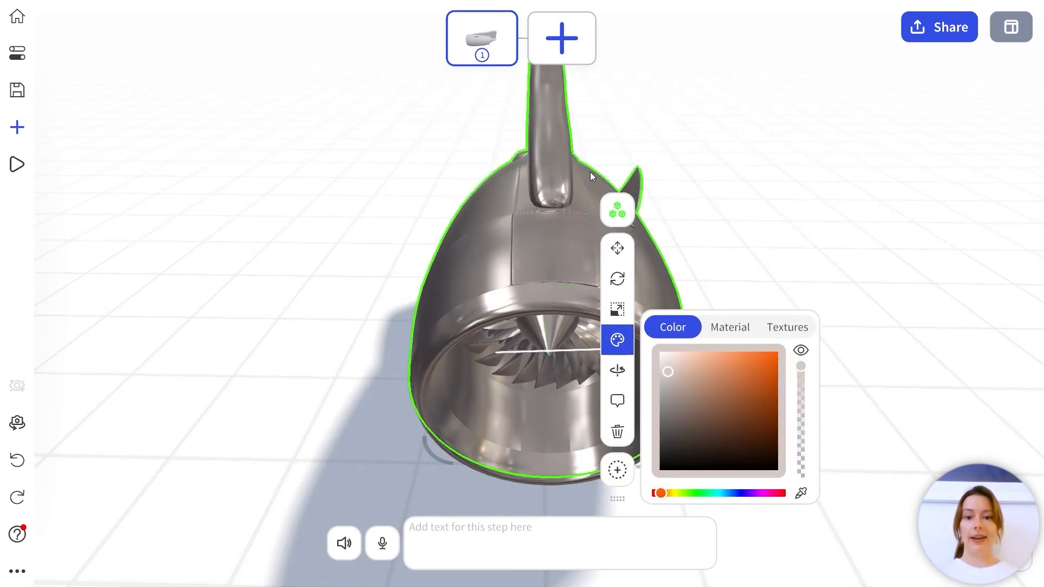
{"action": "left_click", "coordinate": [545, 126]}
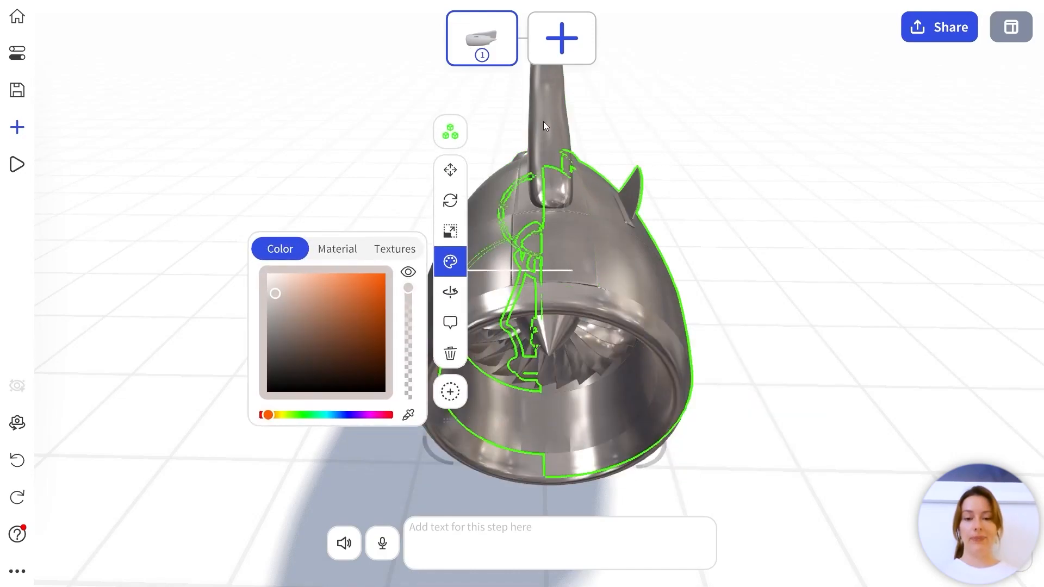
{"action": "left_click", "coordinate": [544, 125]}
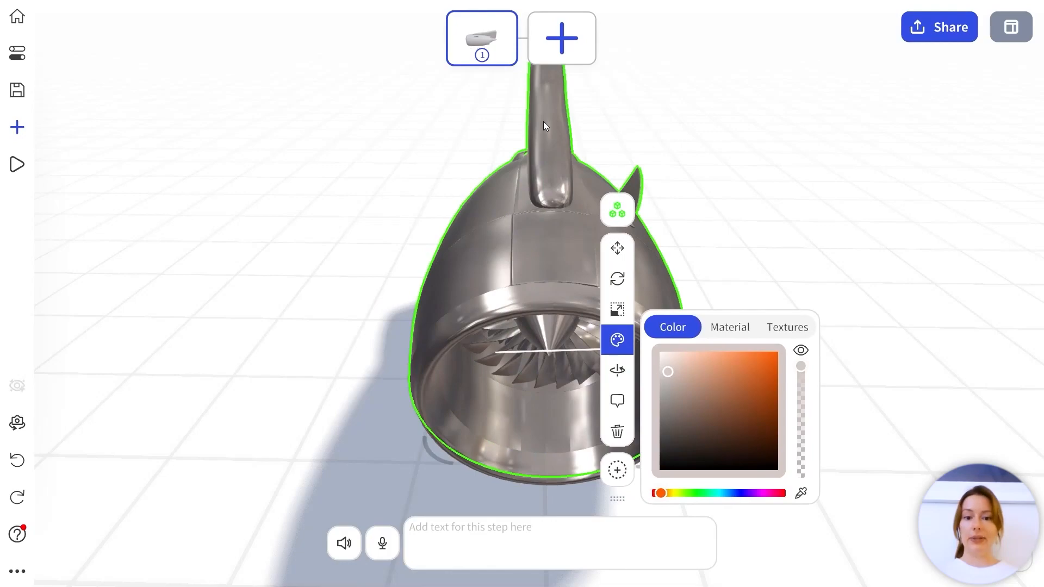
Step: Apply the Plastic (Shiny) material to both outer shell halves, give them a pale off-white color and deselect them
{"action": "left_click_drag", "start_coordinate": [491, 243], "coordinate": [416, 272]}
{"action": "left_click", "coordinate": [638, 293]}
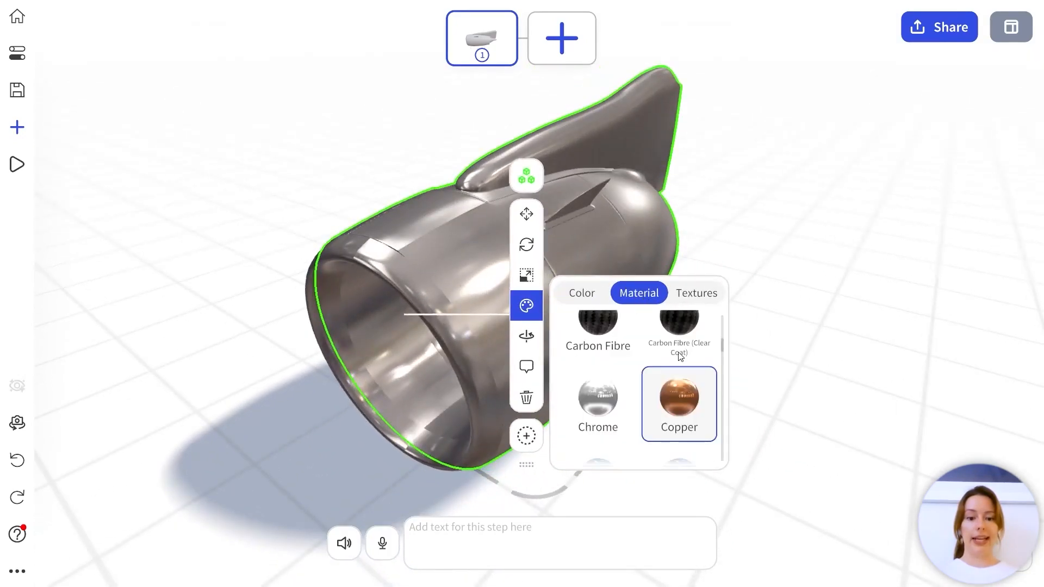
{"action": "scroll", "coordinate": [638, 381], "scroll_direction": "down", "scroll_amount": 5}
{"action": "scroll", "coordinate": [673, 402], "scroll_direction": "down", "scroll_amount": 5}
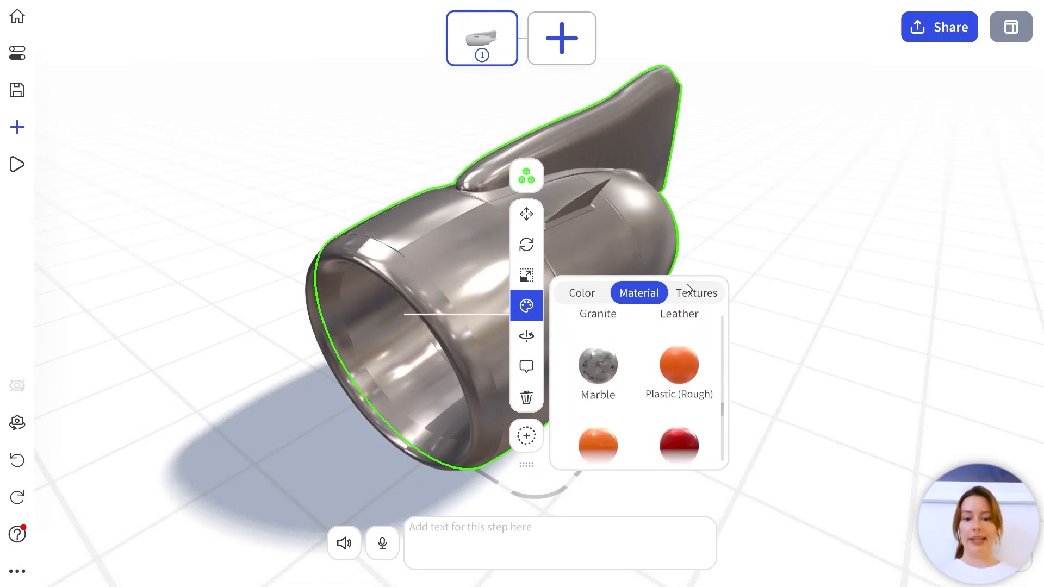
{"action": "left_click", "coordinate": [596, 412]}
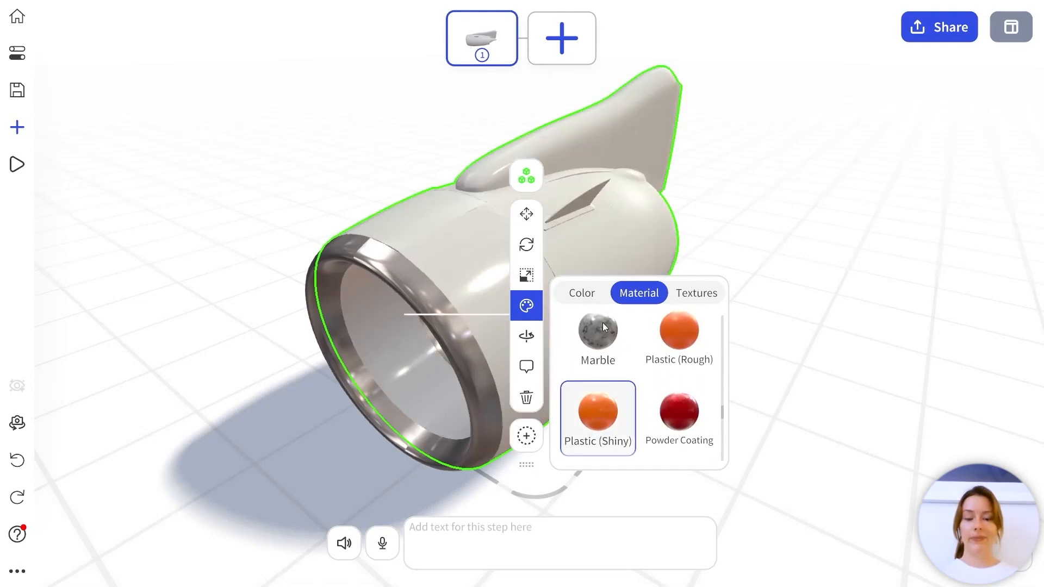
{"action": "left_click", "coordinate": [582, 294]}
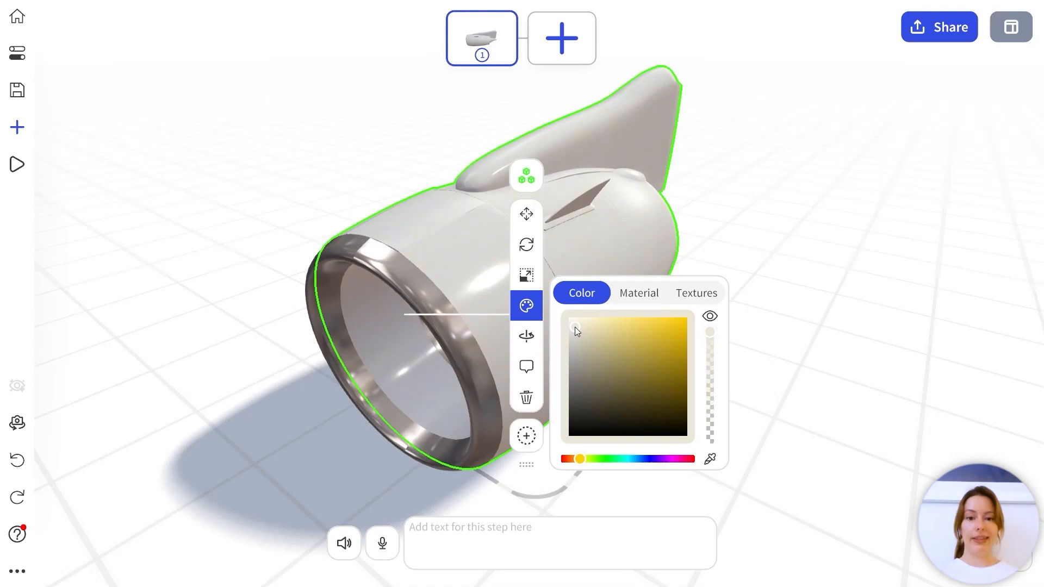
{"action": "left_click", "coordinate": [744, 240]}
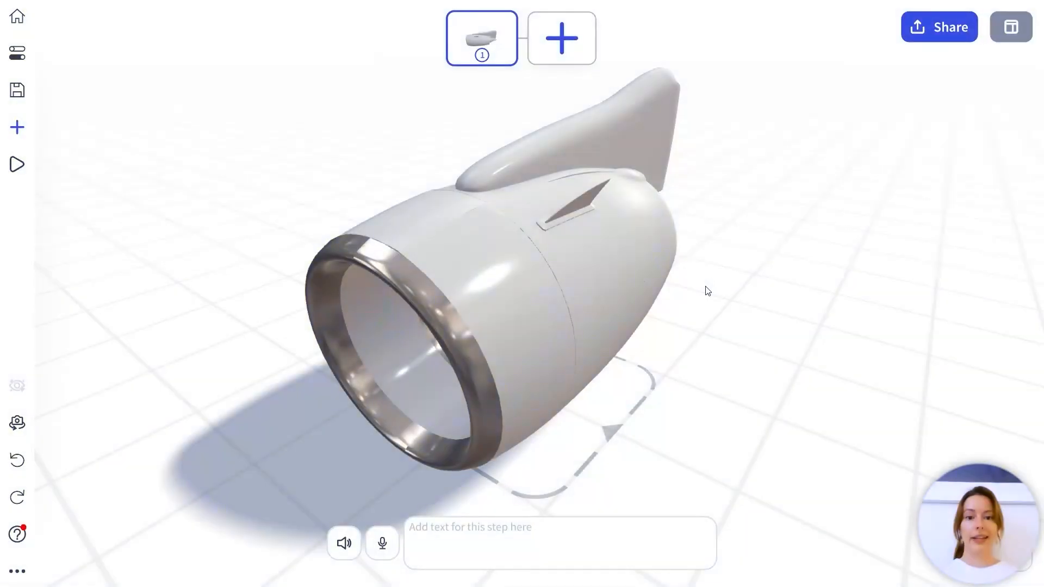
Step: Add a second step and move one half of the outer shell sideways, well clear of the engine
{"action": "left_click", "coordinate": [576, 64]}
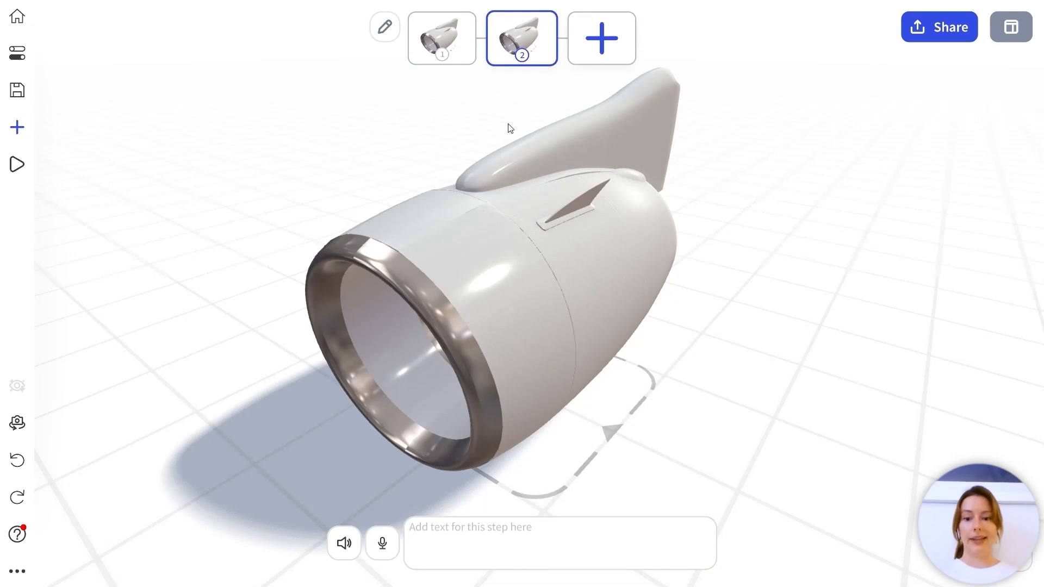
{"action": "left_click", "coordinate": [448, 307]}
{"action": "left_click", "coordinate": [479, 277]}
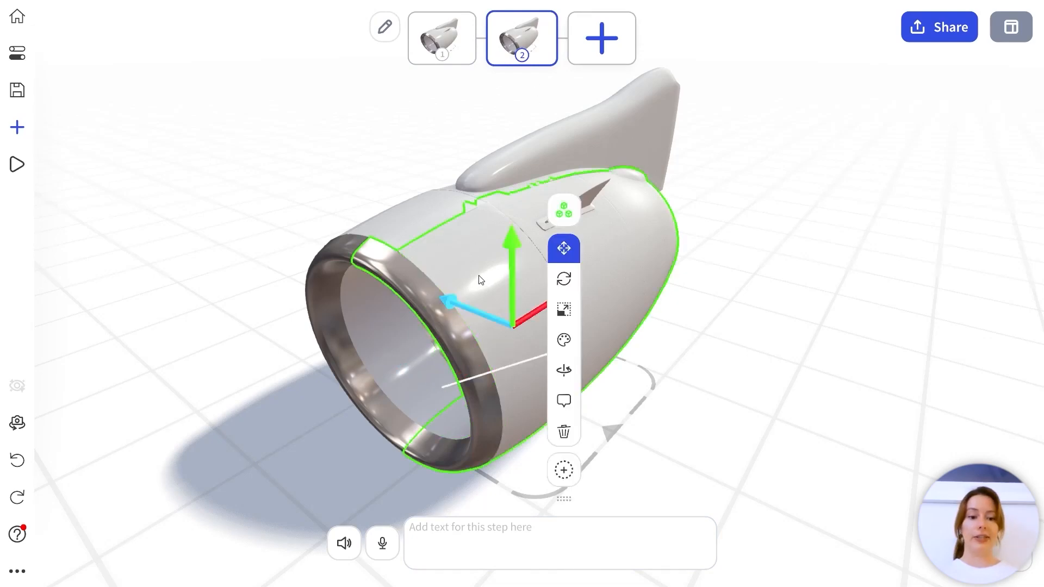
{"action": "left_click_drag", "start_coordinate": [448, 299], "coordinate": [764, 370]}
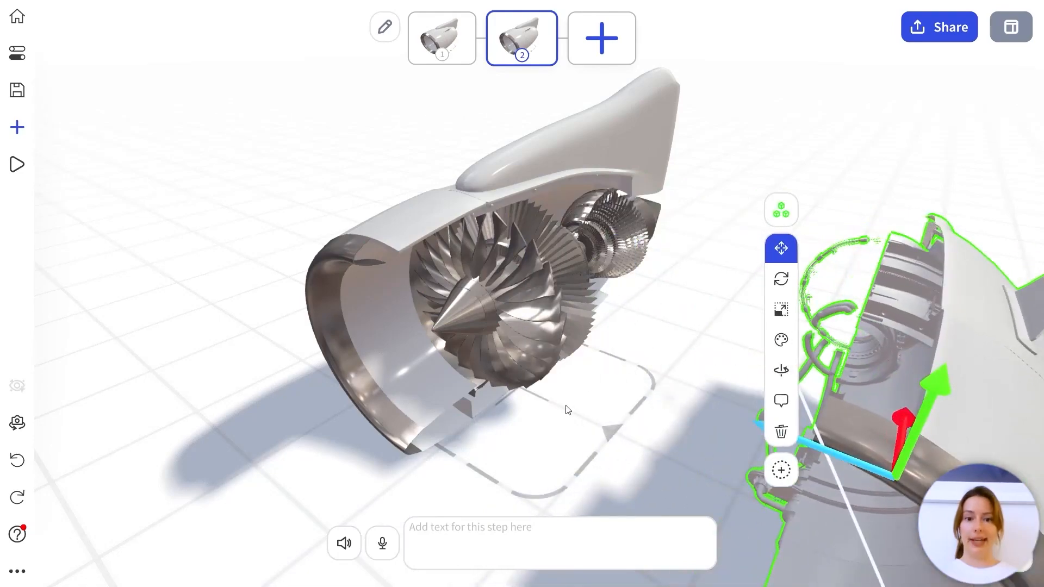
Step: Hide the shell half that was moved away from the engine and deselect it
{"action": "left_click_drag", "start_coordinate": [566, 406], "coordinate": [615, 352]}
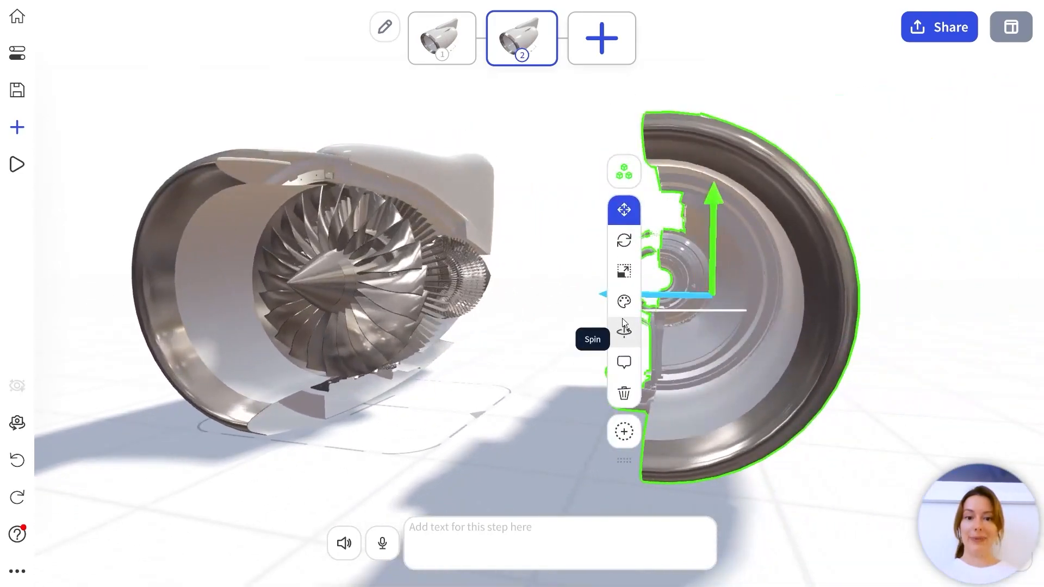
{"action": "left_click", "coordinate": [623, 303]}
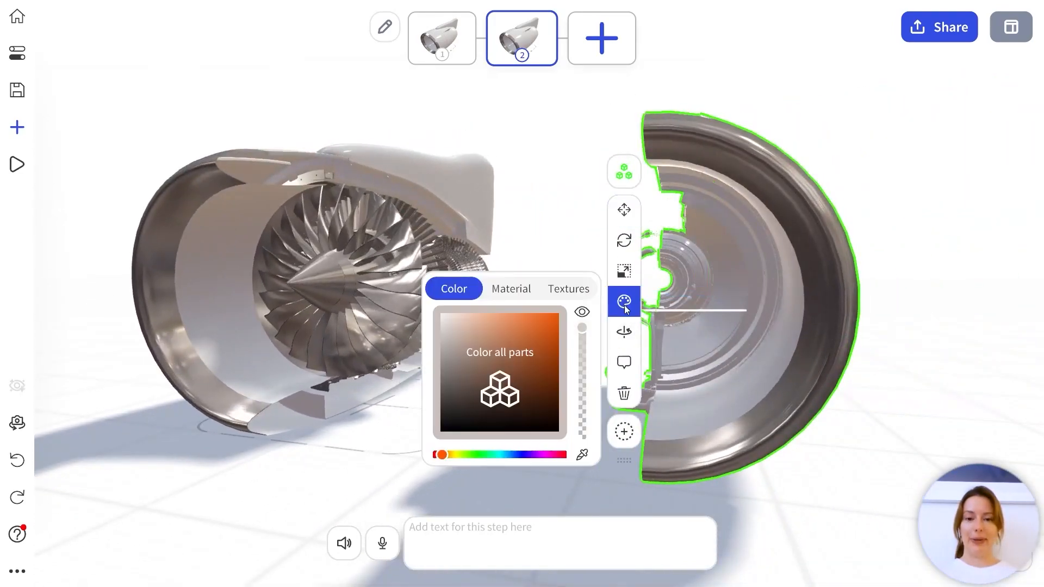
{"action": "left_click_drag", "start_coordinate": [582, 326], "coordinate": [579, 354]}
{"action": "left_click", "coordinate": [582, 312]}
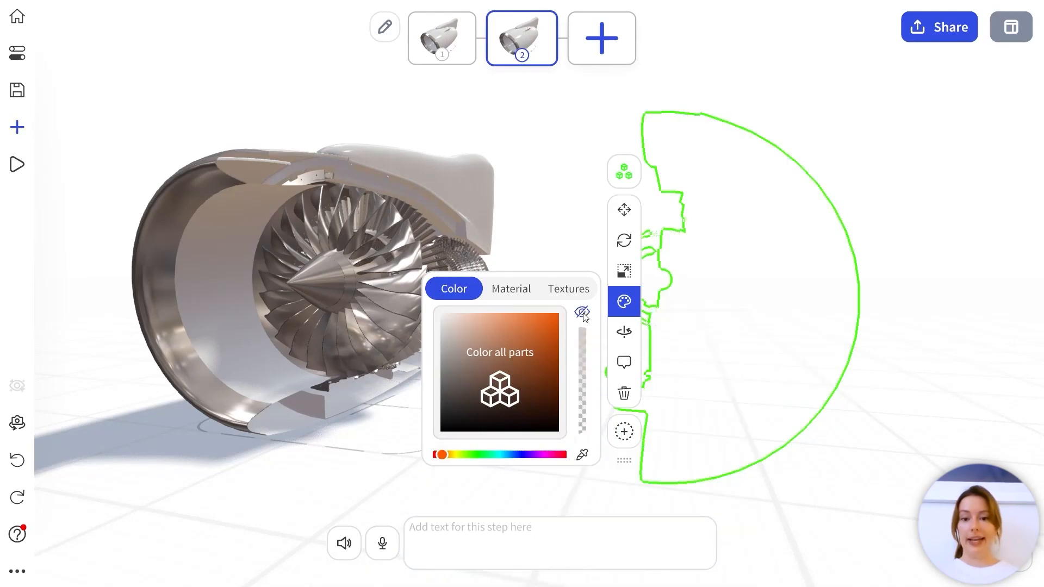
{"action": "left_click", "coordinate": [562, 173]}
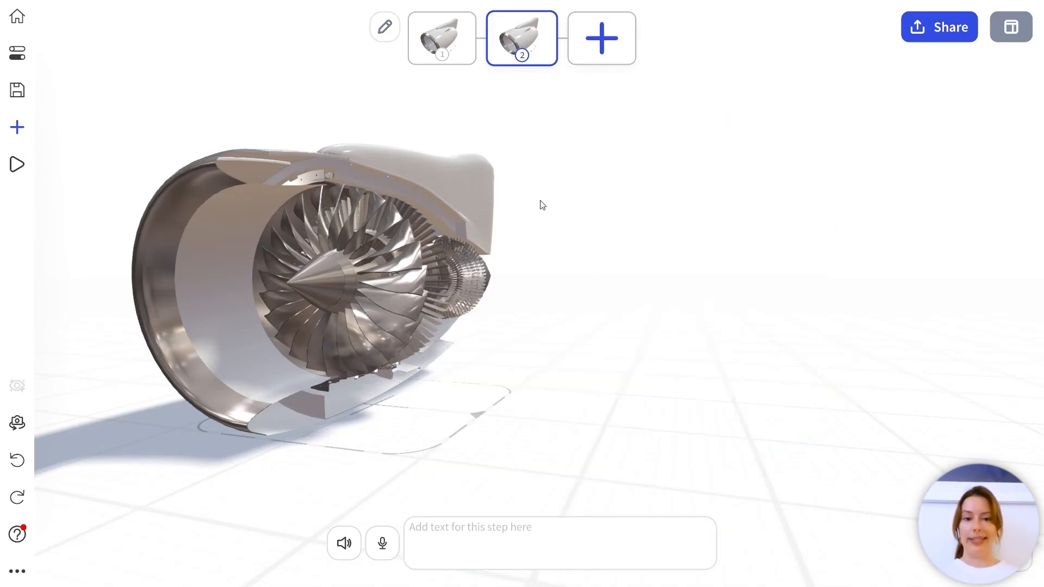
Step: Recolor the exhaust cone at the rear of the engine in a dark greyish brown
{"action": "left_click_drag", "start_coordinate": [540, 205], "coordinate": [625, 211]}
{"action": "left_click_drag", "start_coordinate": [757, 233], "coordinate": [579, 251]}
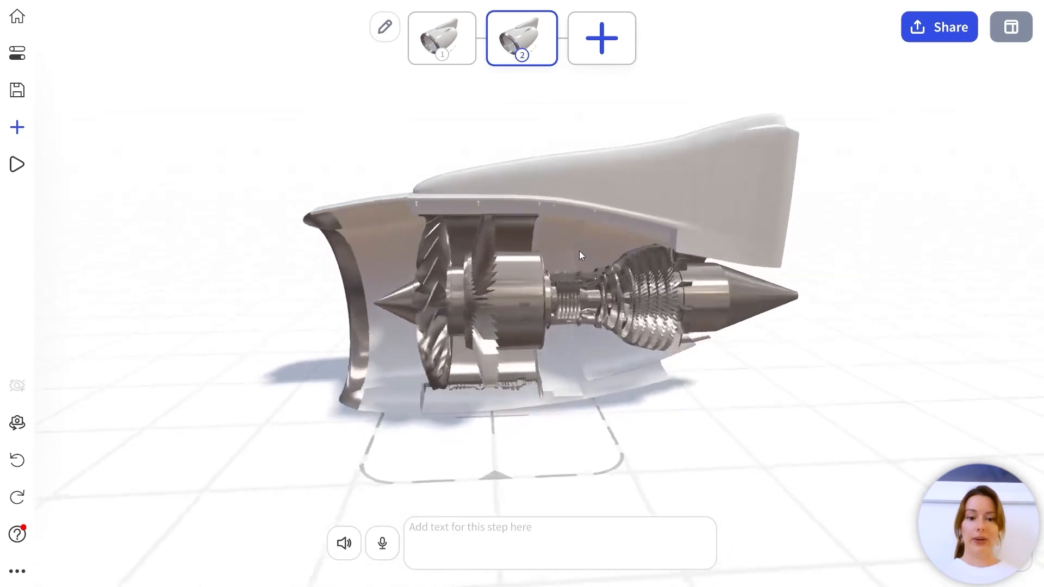
{"action": "scroll", "coordinate": [578, 252], "scroll_direction": "up", "scroll_amount": 5}
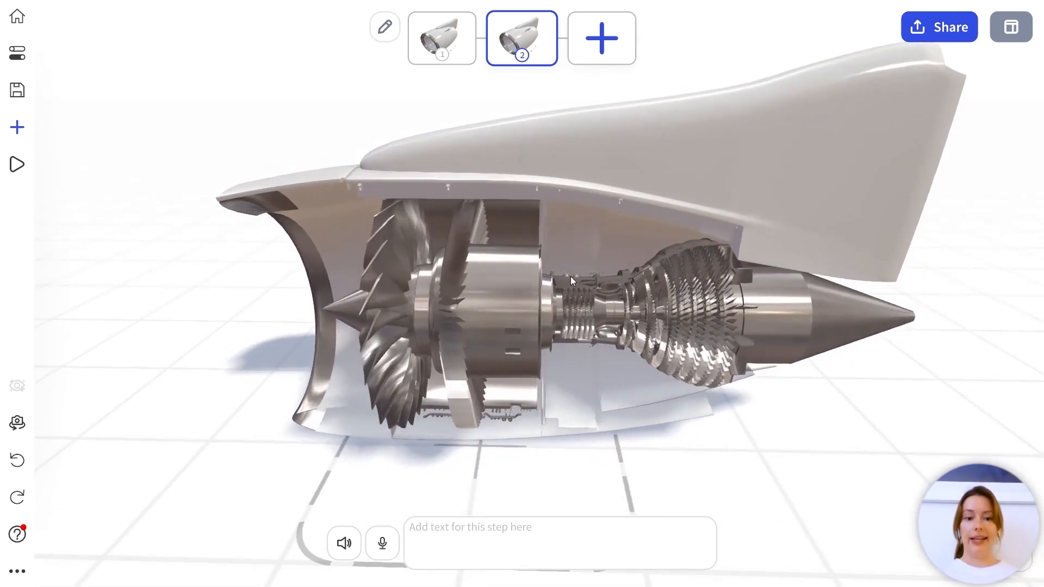
{"action": "left_click", "coordinate": [819, 324]}
{"action": "left_click", "coordinate": [695, 306]}
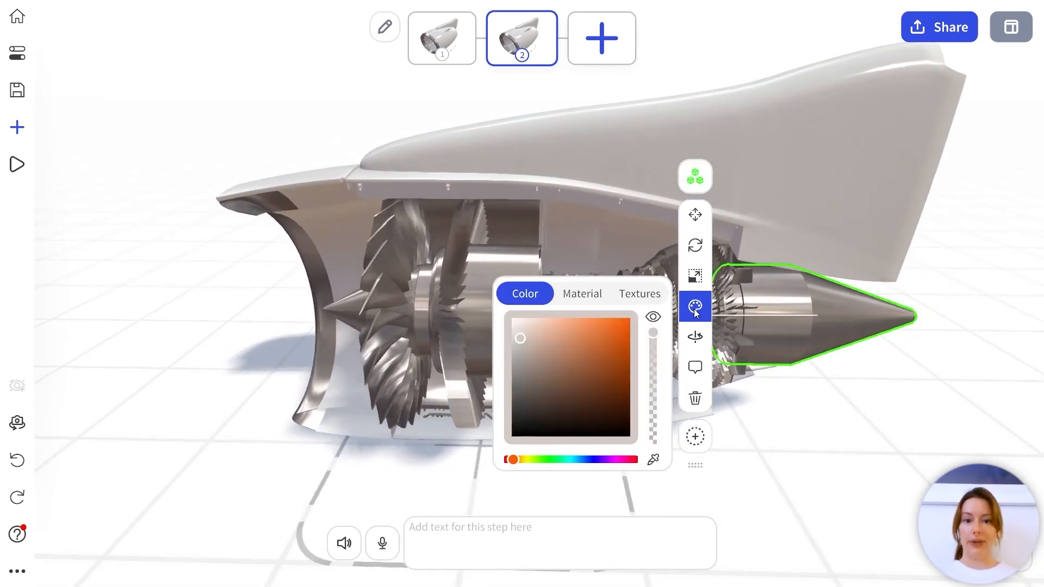
{"action": "left_click", "coordinate": [537, 383]}
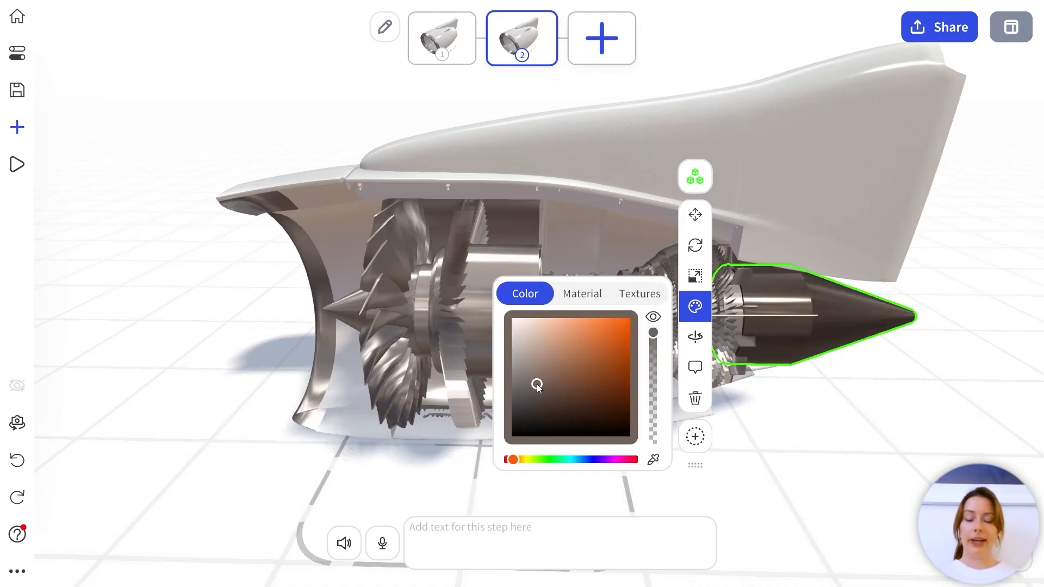
Step: Recolor the engine's central core casing in a muted gold
{"action": "left_click", "coordinate": [508, 259]}
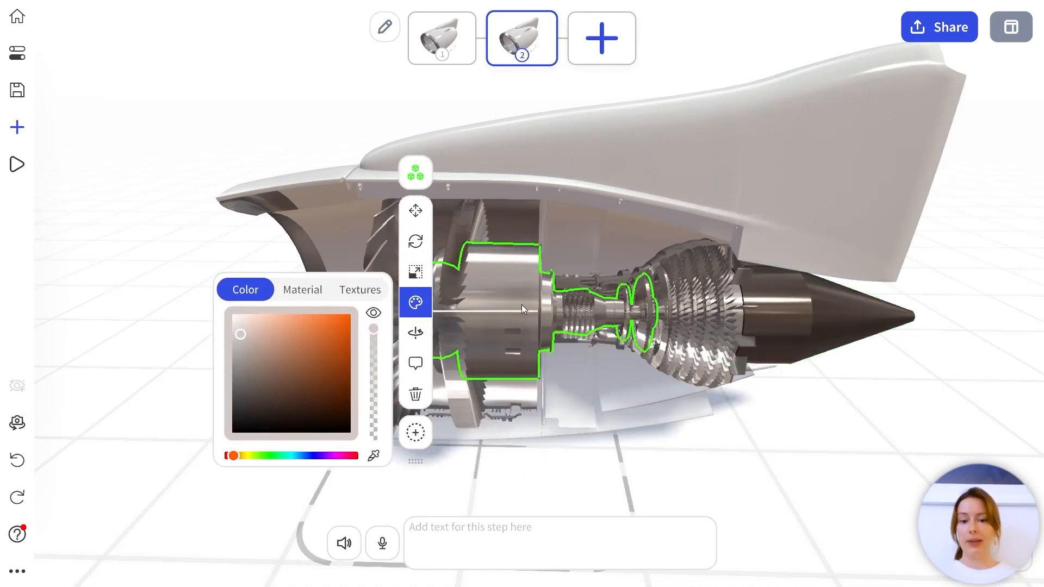
{"action": "left_click", "coordinate": [240, 456]}
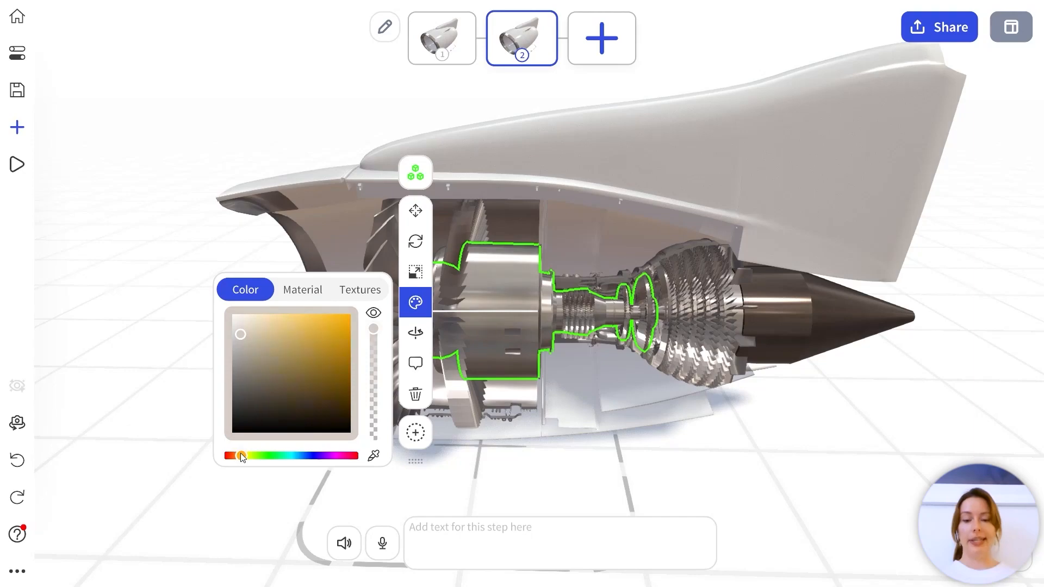
{"action": "left_click", "coordinate": [257, 344]}
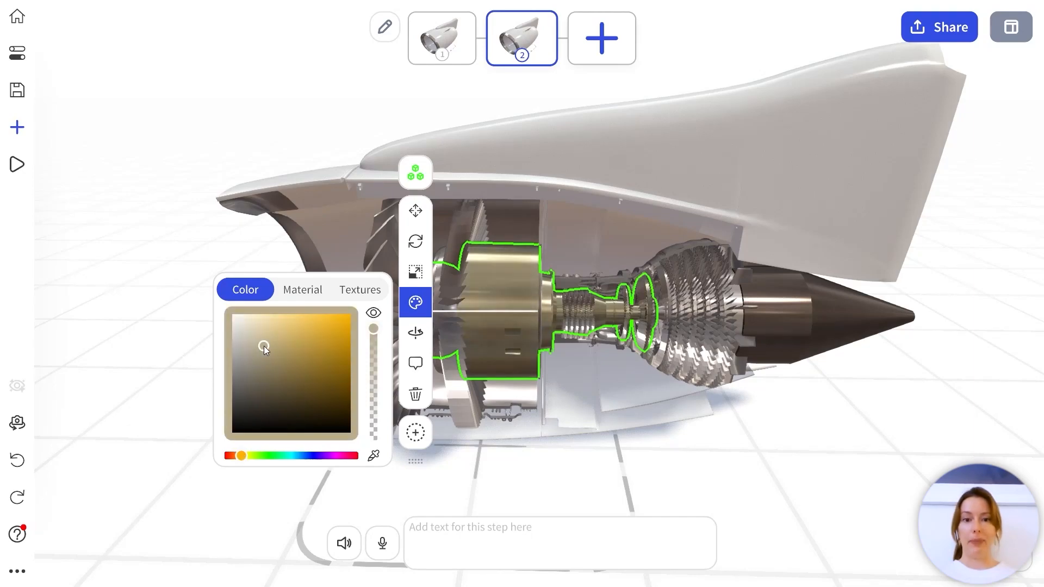
Step: Recolor the front fan and its nose cone in near-black and deselect them
{"action": "left_click", "coordinate": [372, 244]}
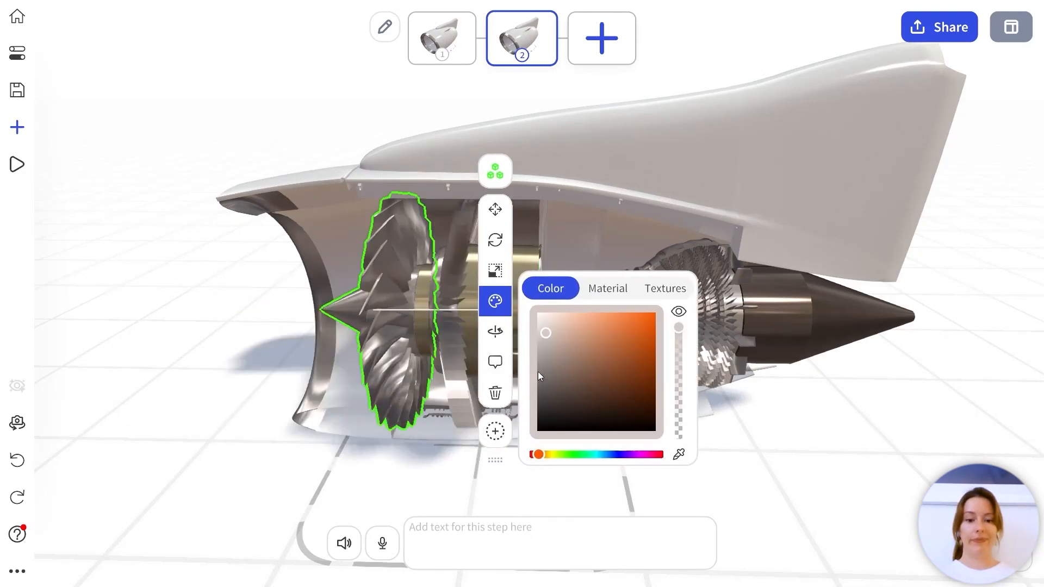
{"action": "left_click", "coordinate": [548, 402]}
{"action": "left_click", "coordinate": [894, 377]}
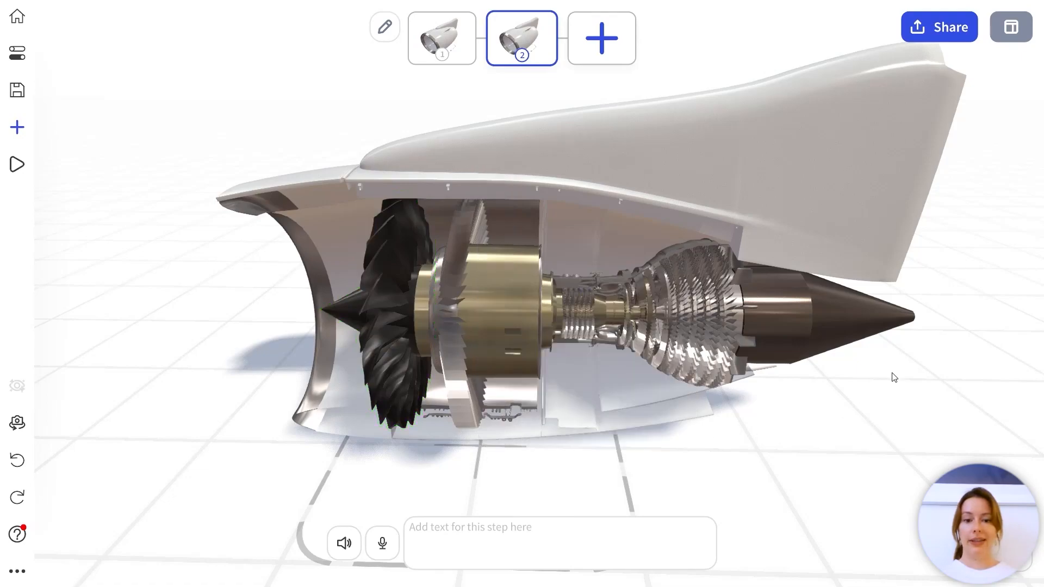
Step: Select the turbine and compressor blades together, apply the Chrome material to them and deselect them
{"action": "scroll", "coordinate": [680, 292], "scroll_direction": "up", "scroll_amount": 5}
{"action": "left_click_drag", "start_coordinate": [678, 289], "coordinate": [639, 298]}
{"action": "left_click", "coordinate": [638, 297]}
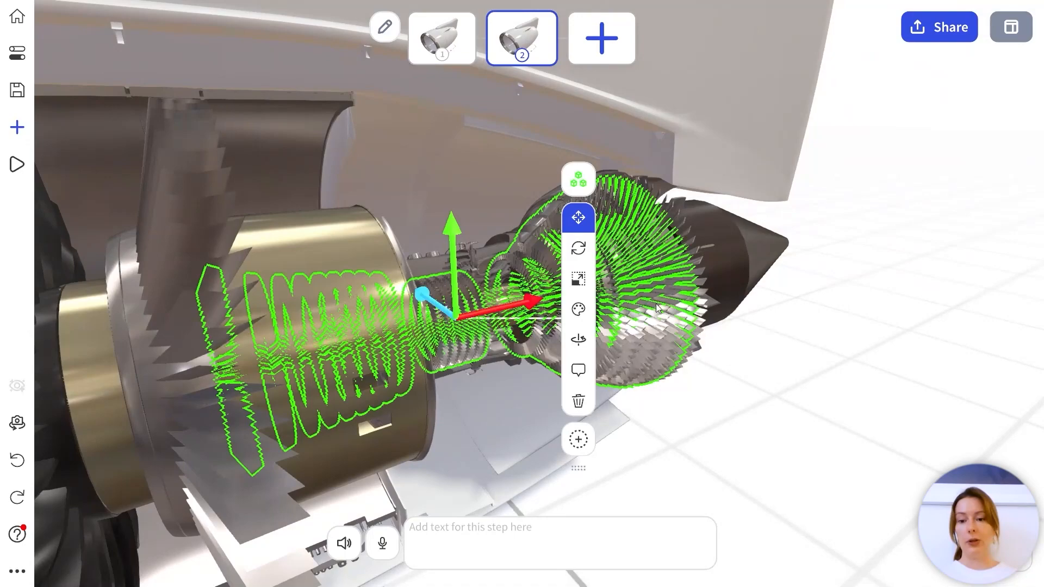
{"action": "left_click", "coordinate": [175, 320]}
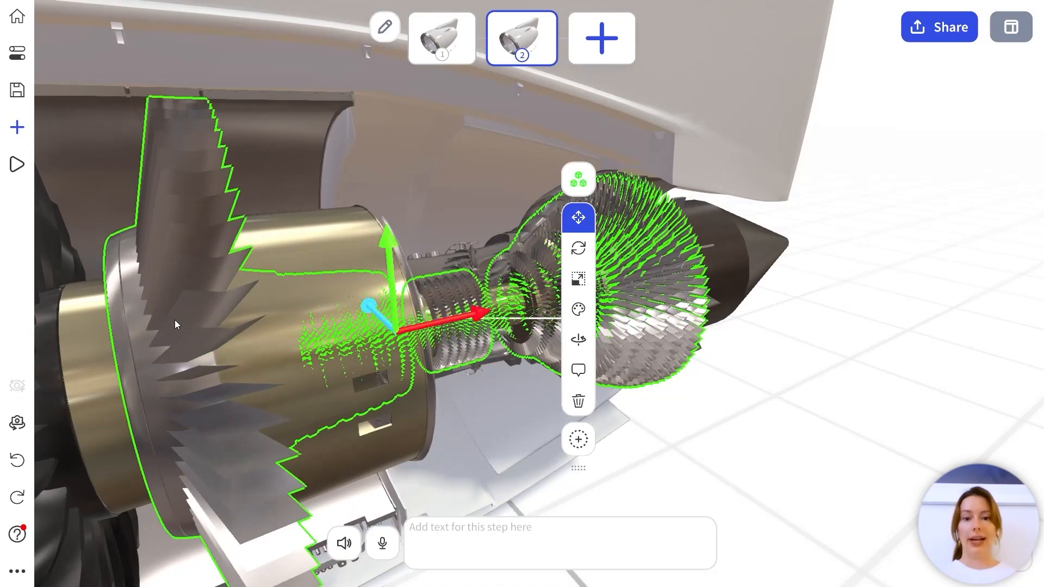
{"action": "left_click", "coordinate": [591, 320]}
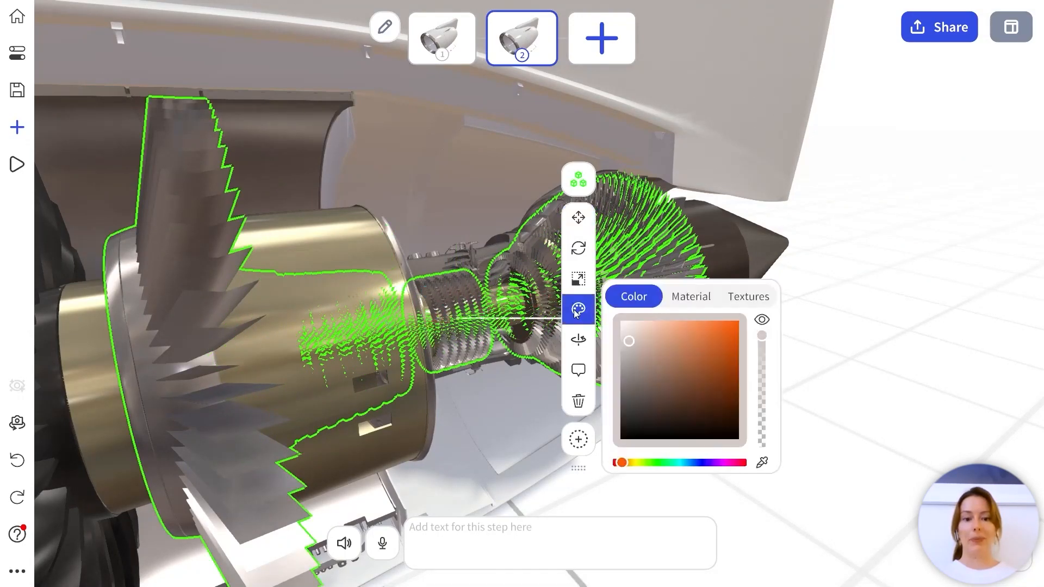
{"action": "left_click", "coordinate": [702, 302]}
{"action": "scroll", "coordinate": [670, 365], "scroll_direction": "down", "scroll_amount": 3}
{"action": "scroll", "coordinate": [647, 454], "scroll_direction": "up", "scroll_amount": 2}
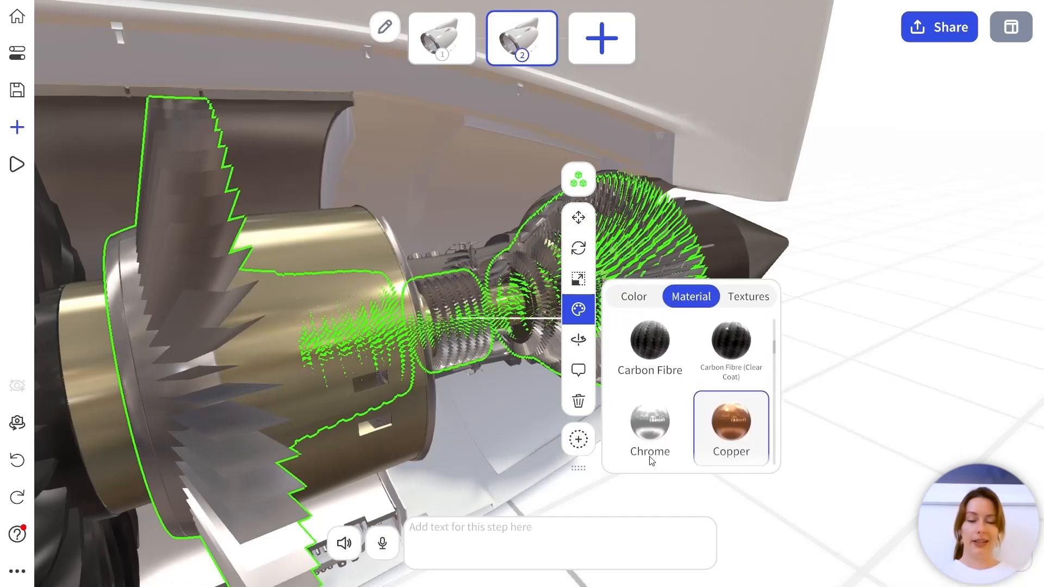
{"action": "left_click", "coordinate": [656, 431]}
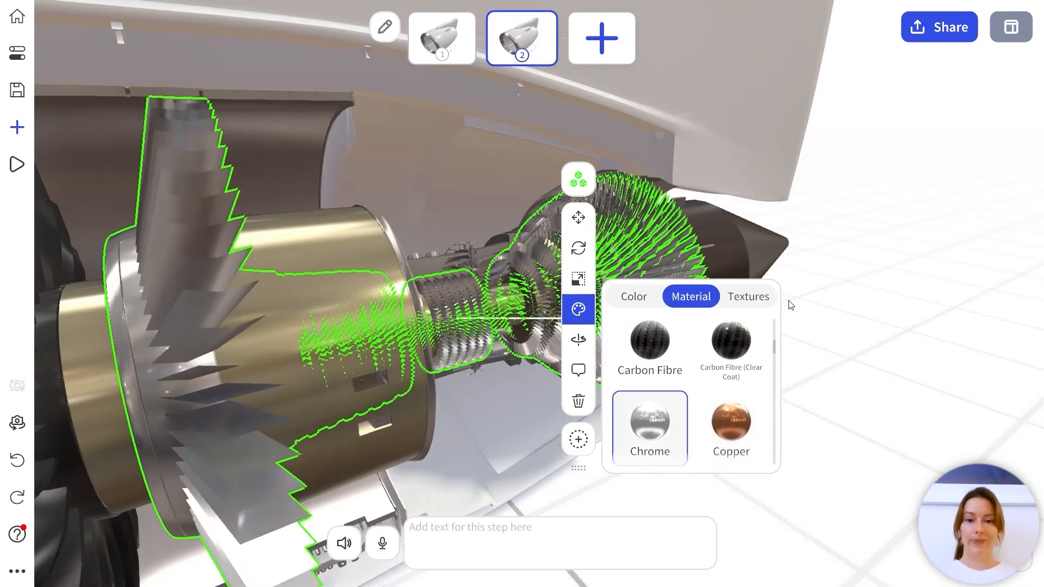
{"action": "left_click", "coordinate": [820, 201]}
Step: Deselect the core casing and select the hidden shell half beside the engine
{"action": "left_click_drag", "start_coordinate": [725, 315], "coordinate": [654, 323]}
{"action": "scroll", "coordinate": [629, 320], "scroll_direction": "down", "scroll_amount": 5}
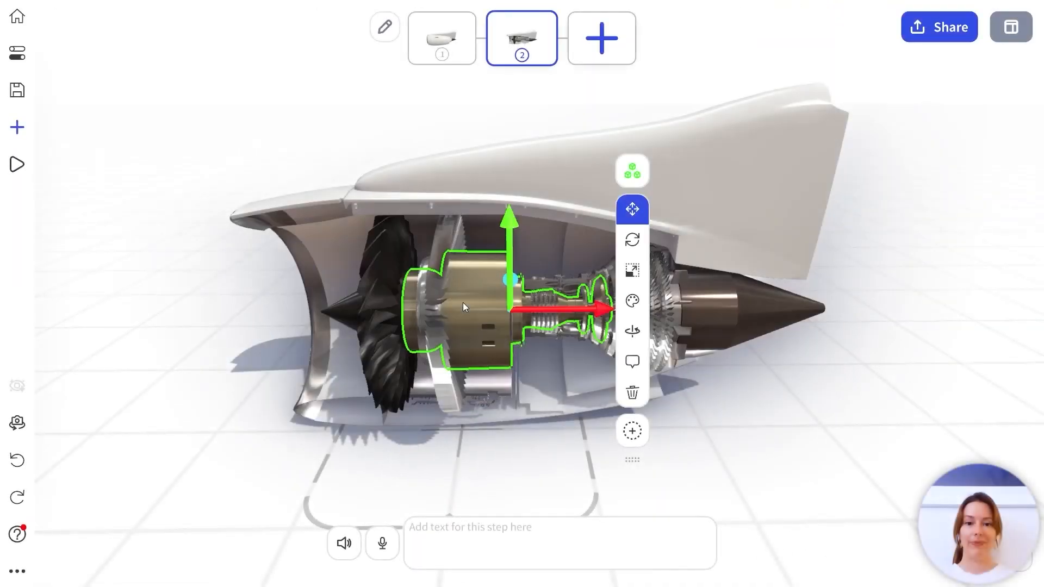
{"action": "scroll", "coordinate": [464, 303], "scroll_direction": "down", "scroll_amount": 5}
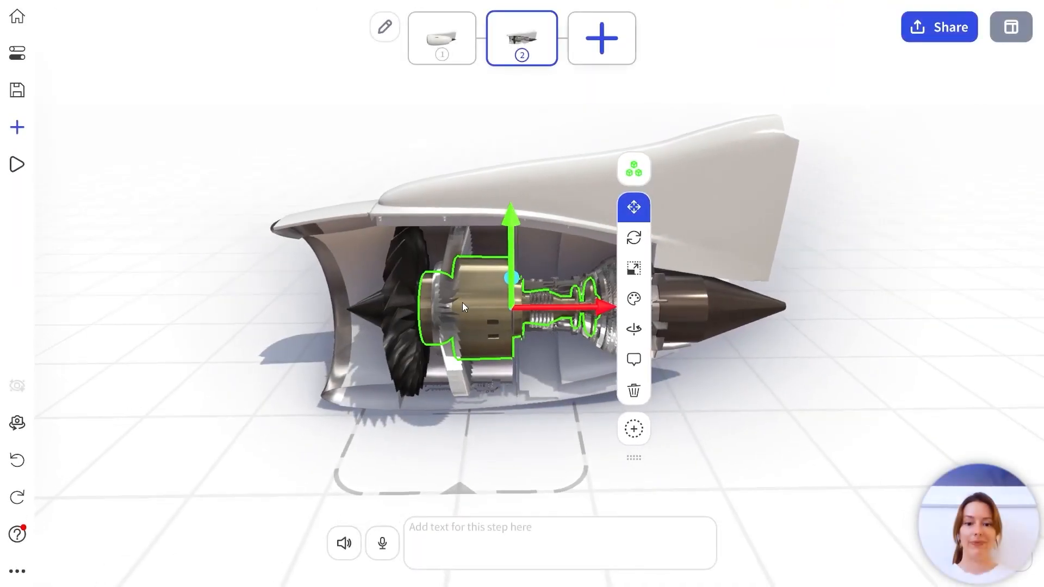
{"action": "left_click_drag", "start_coordinate": [436, 387], "coordinate": [680, 397]}
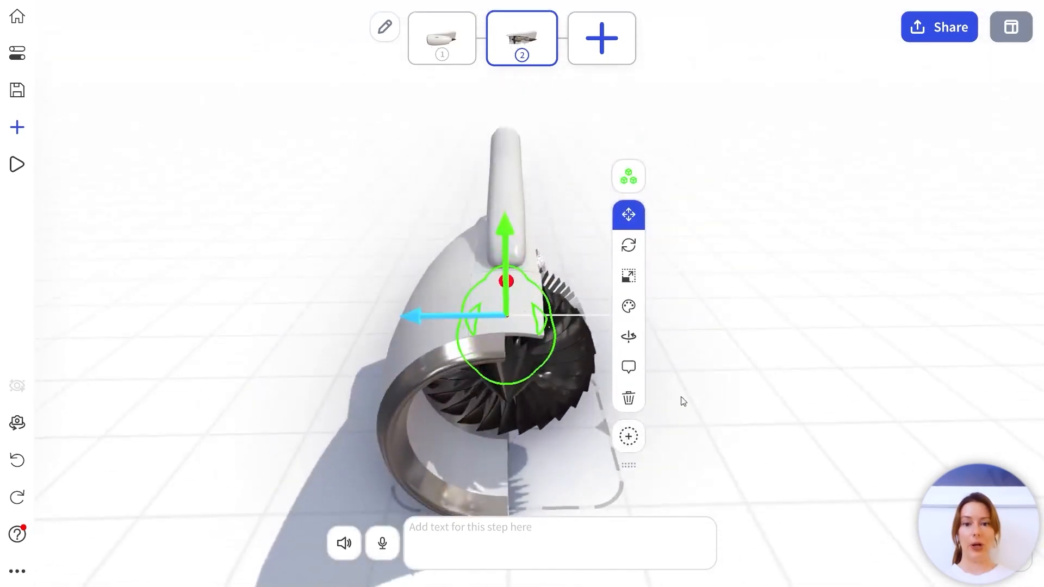
{"action": "left_click", "coordinate": [859, 278]}
{"action": "left_click_drag", "start_coordinate": [873, 406], "coordinate": [837, 382]}
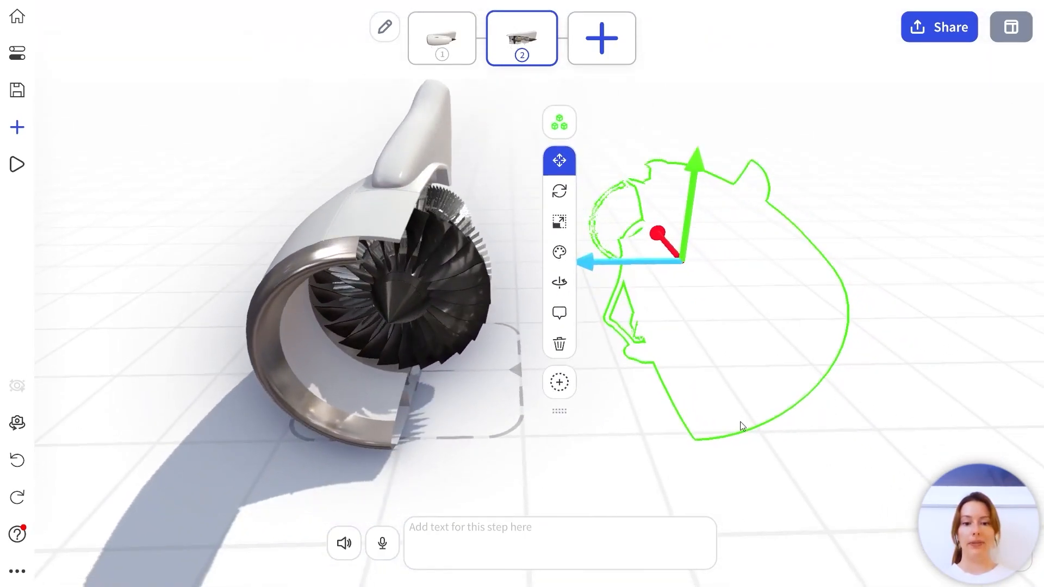
Step: Add the hidden shell parts with the lasso in multi-selection, confirm the selection and make the parts visible again
{"action": "left_click", "coordinate": [562, 389]}
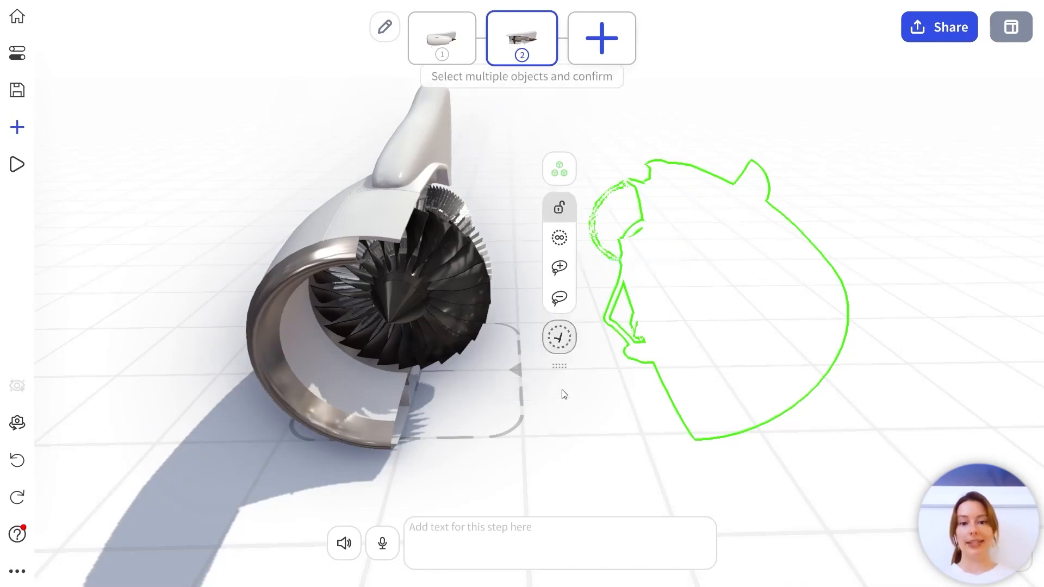
{"action": "left_click", "coordinate": [560, 267]}
{"action": "mouse_move", "coordinate": [606, 382]}
{"action": "left_mouse_down"}
{"action": "mouse_move", "coordinate": [785, 477]}
{"action": "mouse_move", "coordinate": [902, 173]}
{"action": "mouse_move", "coordinate": [598, 156]}
{"action": "mouse_move", "coordinate": [609, 403]}
{"action": "left_mouse_up"}
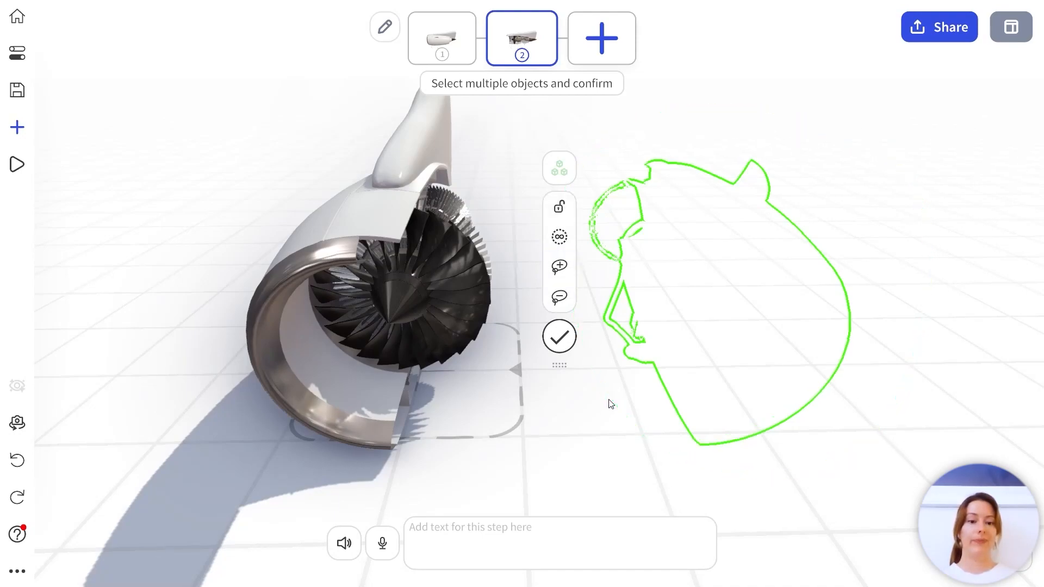
{"action": "left_click", "coordinate": [559, 338]}
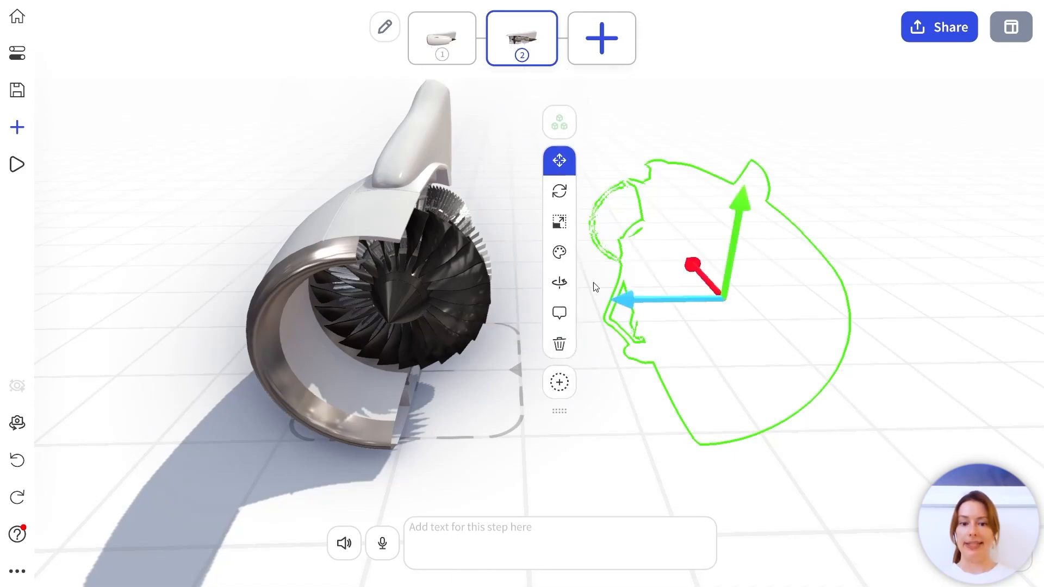
{"action": "left_click", "coordinate": [560, 253]}
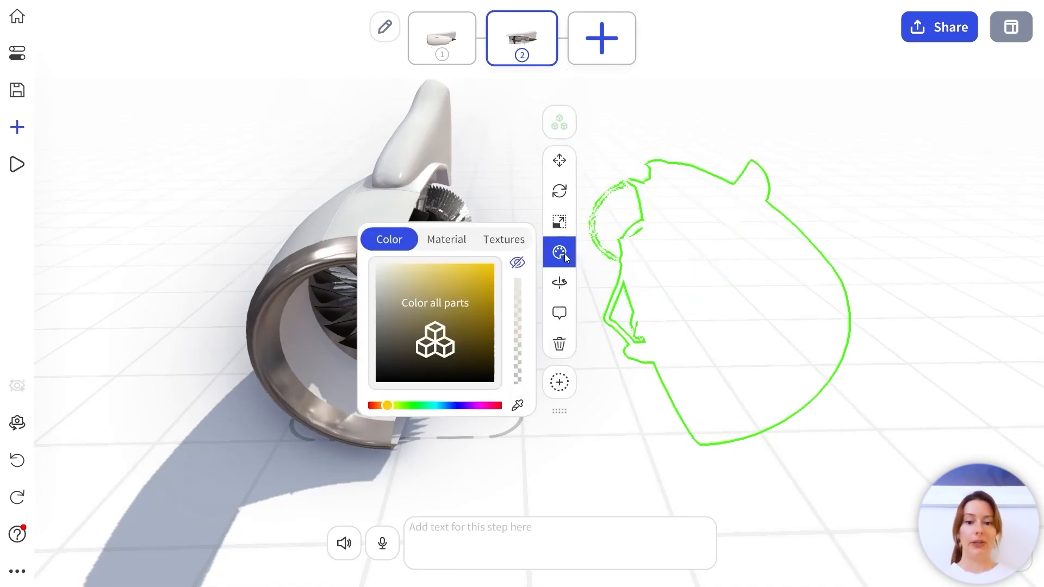
{"action": "left_click", "coordinate": [520, 264]}
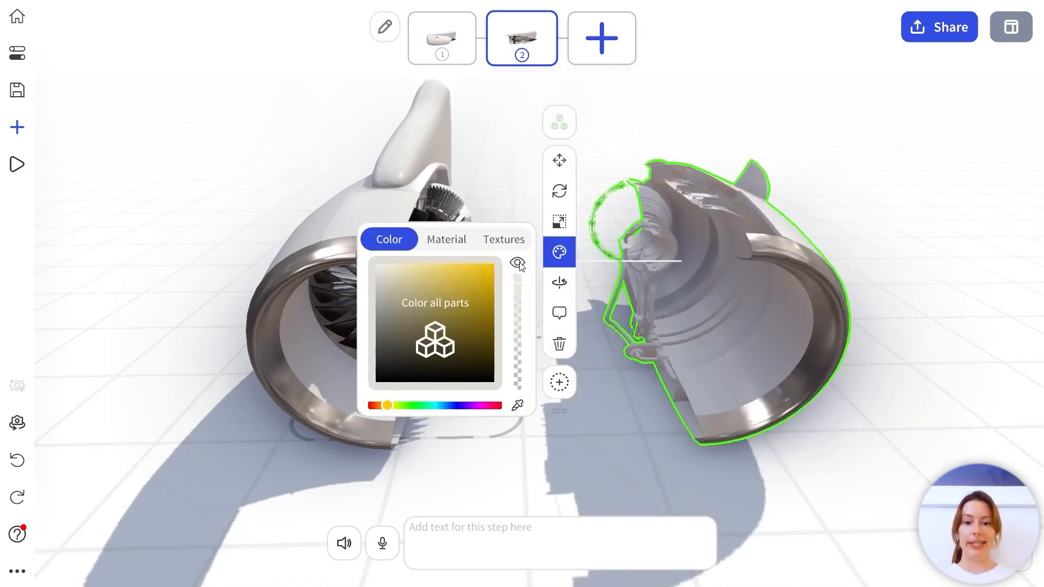
Step: Deselect the parts, reselect the detached shell half and switch the selection to the whole jet engine object
{"action": "left_click", "coordinate": [808, 131]}
{"action": "left_click_drag", "start_coordinate": [851, 183], "coordinate": [746, 208]}
{"action": "left_click", "coordinate": [728, 265]}
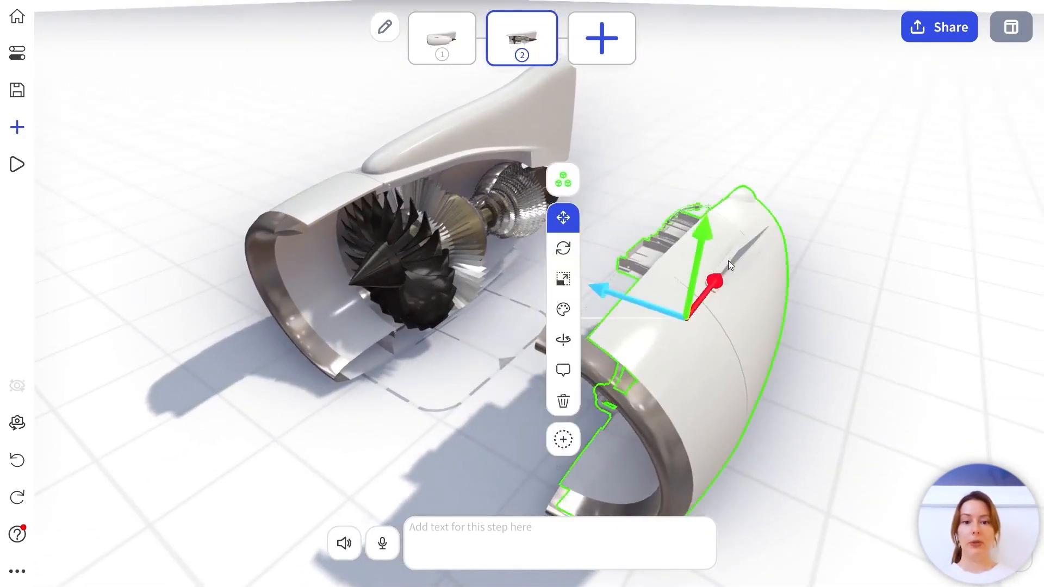
{"action": "left_click", "coordinate": [563, 180]}
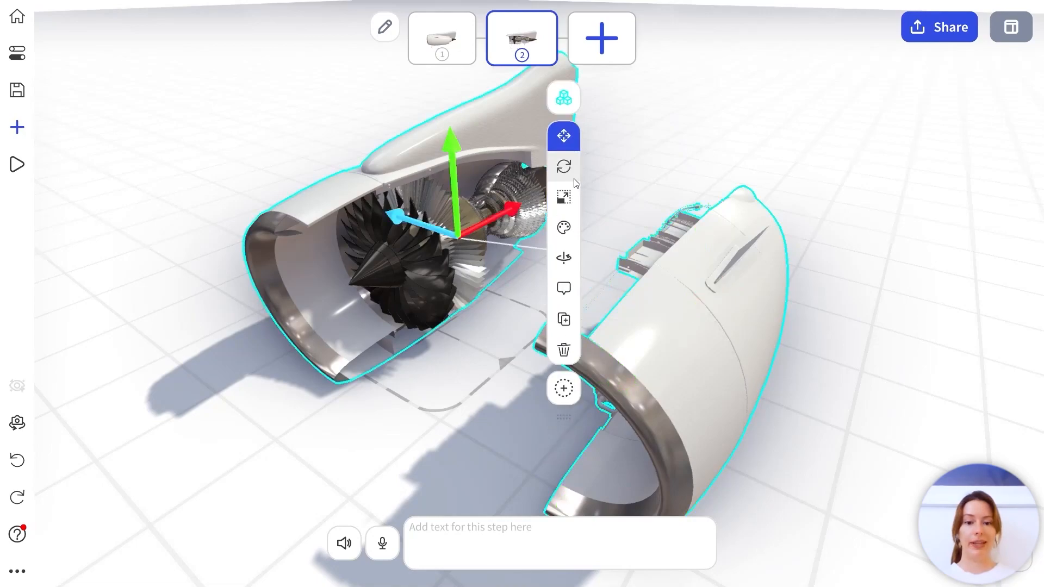
Step: Replicate only the whole engine's color and material attributes to all previous steps, leaving out position, rotation and scale
{"action": "left_click", "coordinate": [565, 228]}
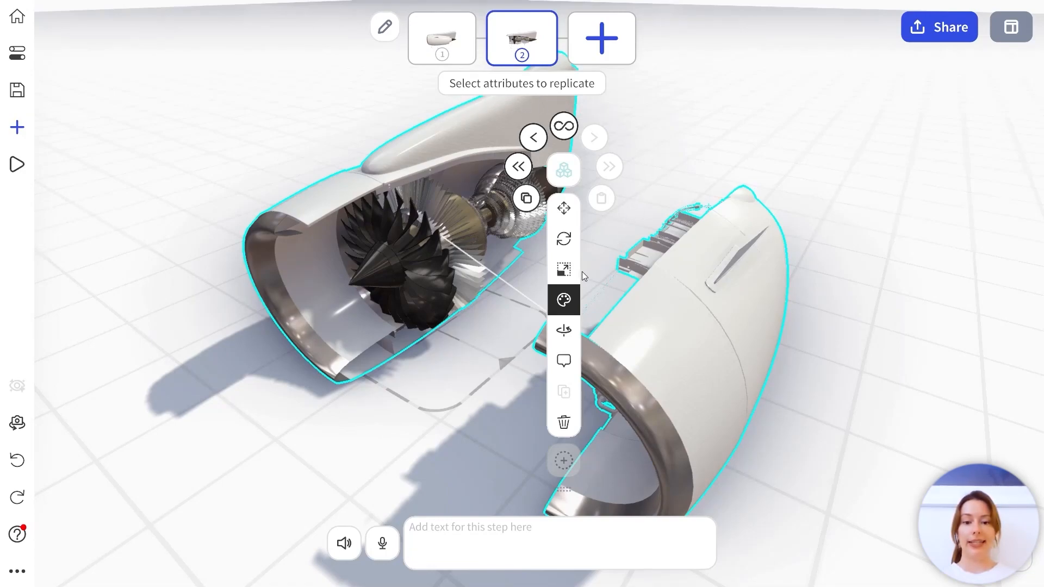
{"action": "left_click", "coordinate": [565, 269]}
{"action": "left_click", "coordinate": [567, 240]}
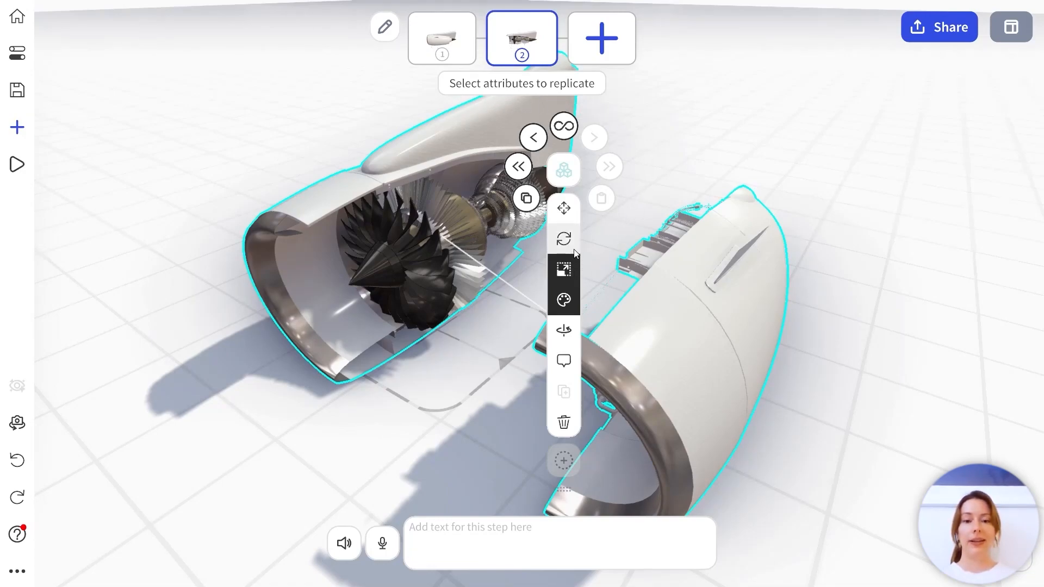
{"action": "left_click", "coordinate": [574, 207]}
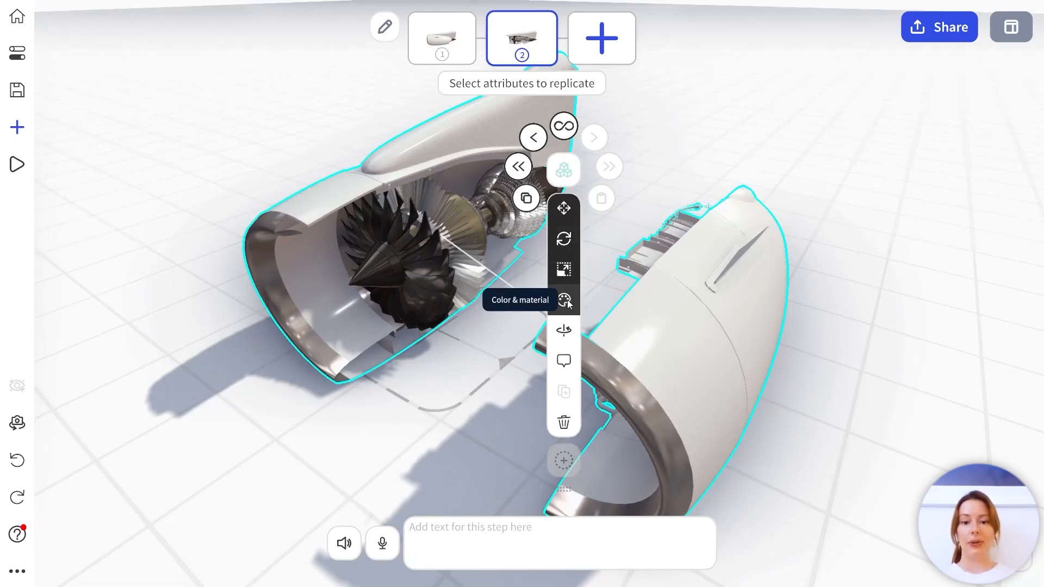
{"action": "left_click", "coordinate": [565, 269]}
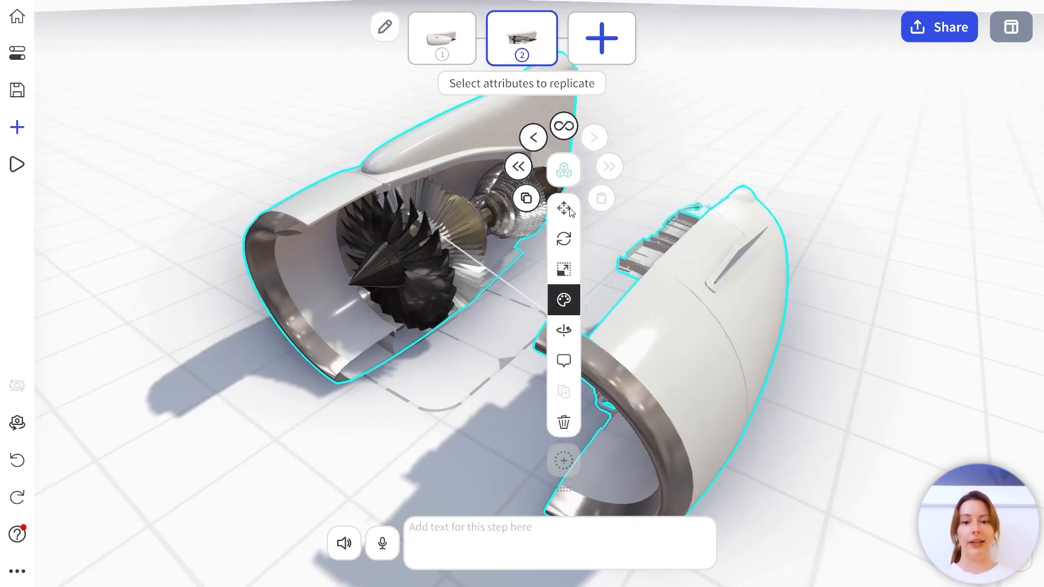
{"action": "left_click", "coordinate": [517, 167]}
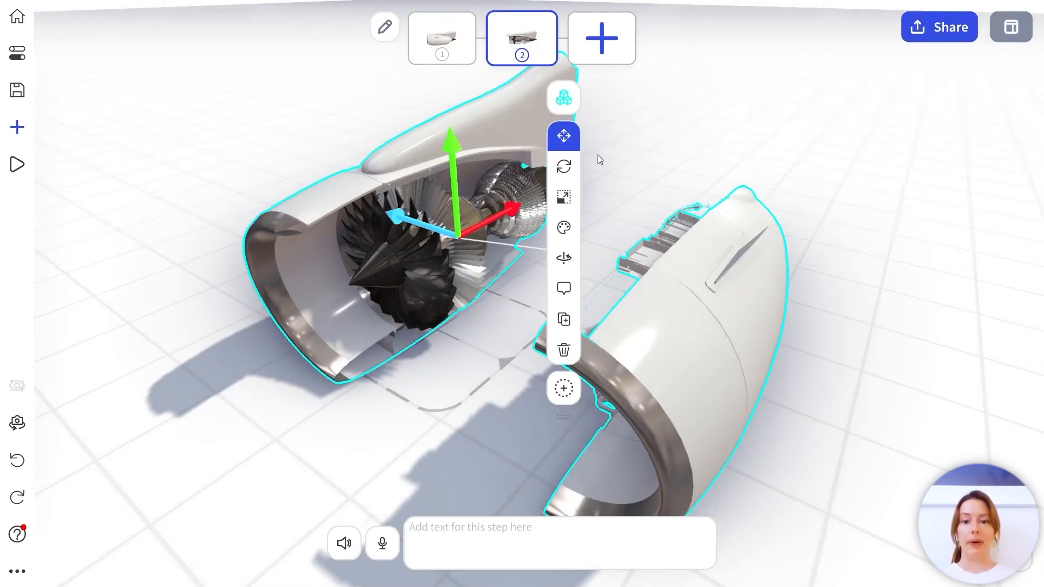
Step: Inspect the engine's replicated colors and materials up close in step 1 and return to step 2
{"action": "left_click", "coordinate": [444, 54]}
{"action": "left_click", "coordinate": [704, 202]}
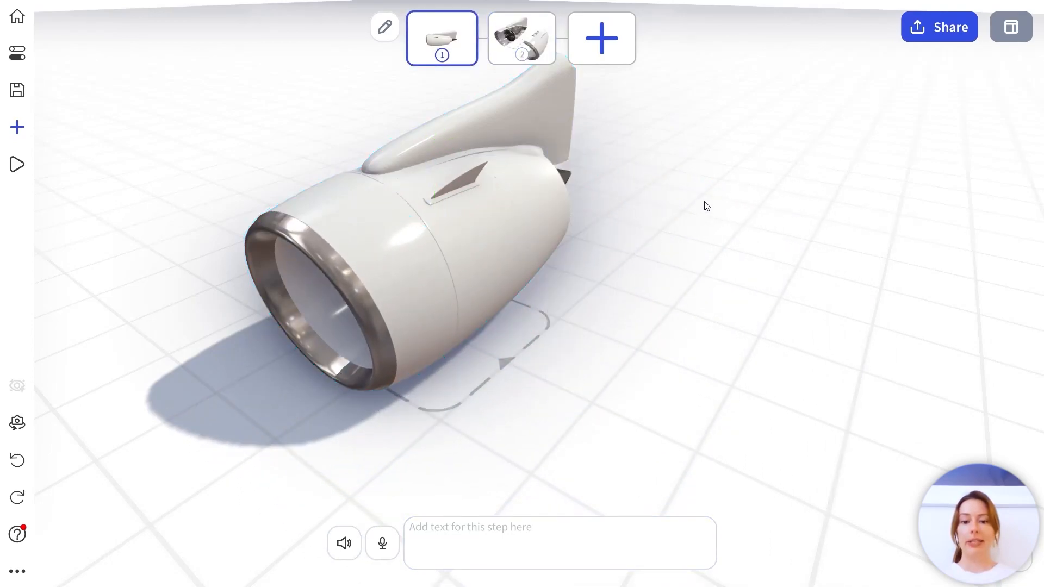
{"action": "left_click_drag", "start_coordinate": [554, 272], "coordinate": [619, 275]}
{"action": "scroll", "coordinate": [389, 237], "scroll_direction": "up", "scroll_amount": 5}
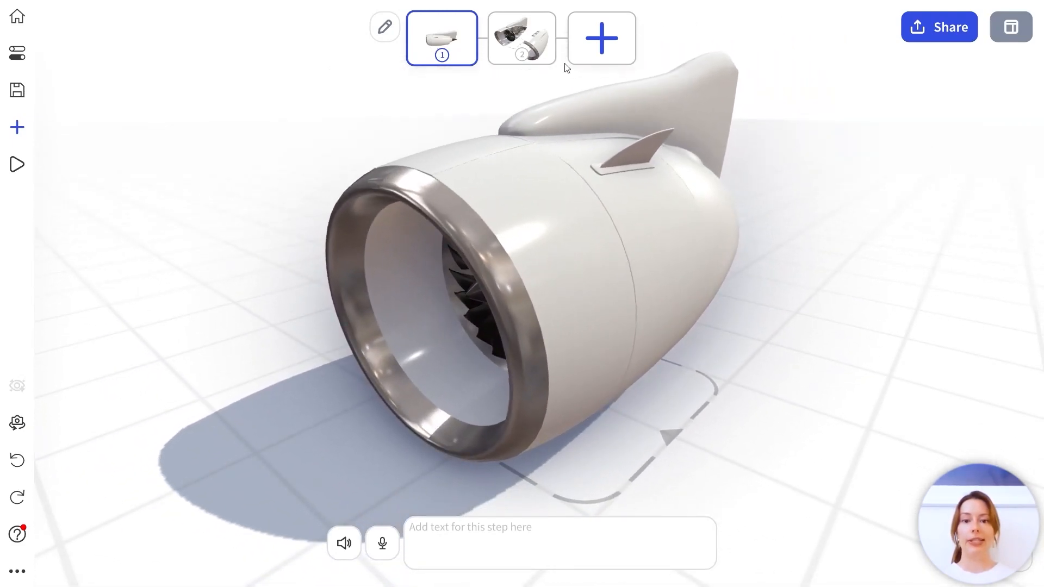
{"action": "left_click", "coordinate": [526, 37]}
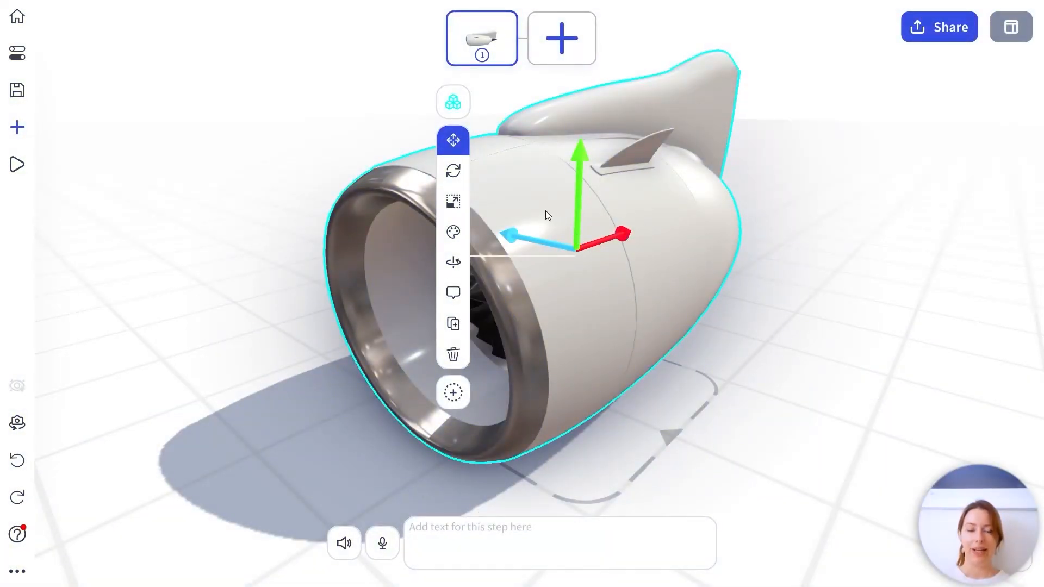
Step: Select the whole jet engine, start saving it as a 3D object and add a side-view thumbnail
{"action": "left_click", "coordinate": [18, 132]}
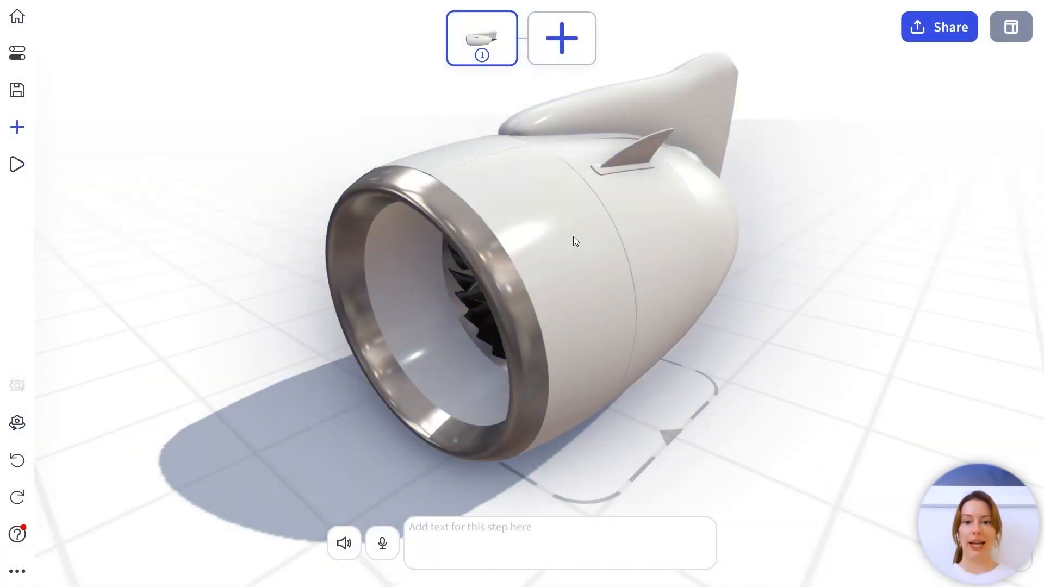
{"action": "left_click", "coordinate": [573, 241]}
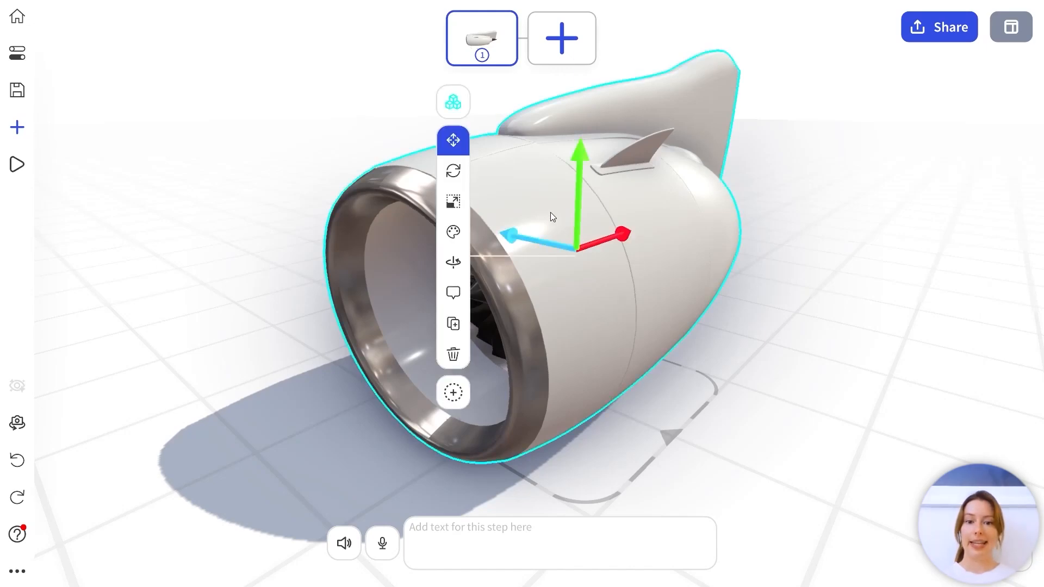
{"action": "left_click", "coordinate": [19, 132]}
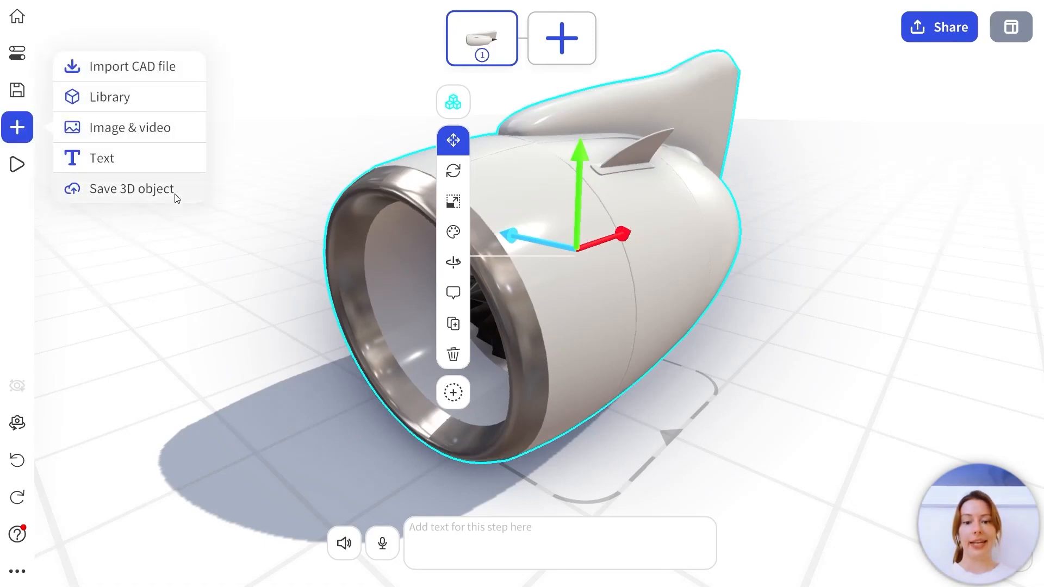
{"action": "left_click", "coordinate": [131, 188]}
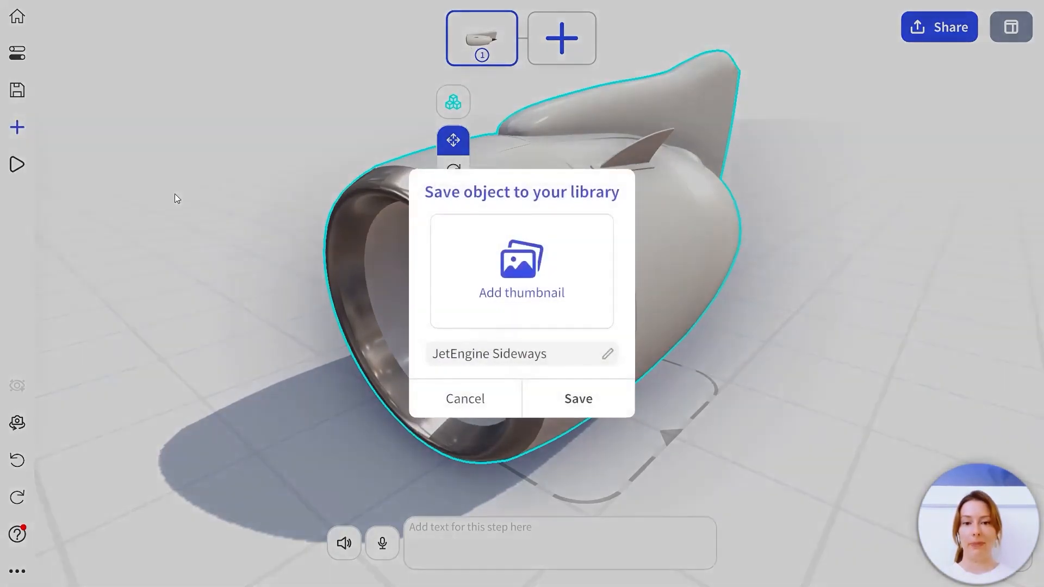
{"action": "left_click", "coordinate": [582, 279]}
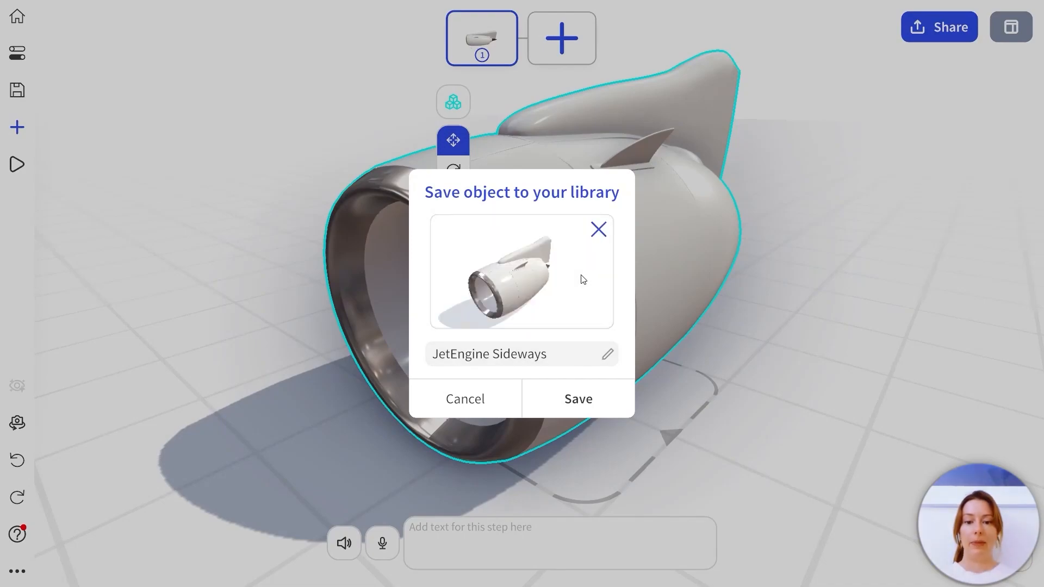
{"action": "left_click_drag", "start_coordinate": [553, 293], "coordinate": [531, 283]}
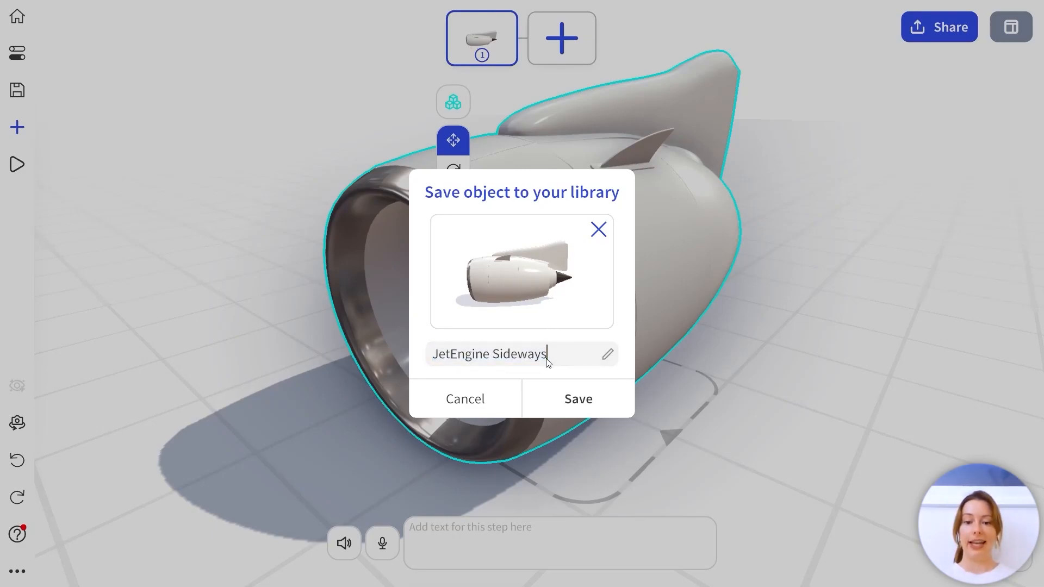
Step: Name the library object Jet Engine and save it to the library
{"action": "left_click_drag", "start_coordinate": [546, 359], "coordinate": [450, 360]}
{"action": "key", "text": "BackSpace"}
{"action": "type", "text": "Engine"}
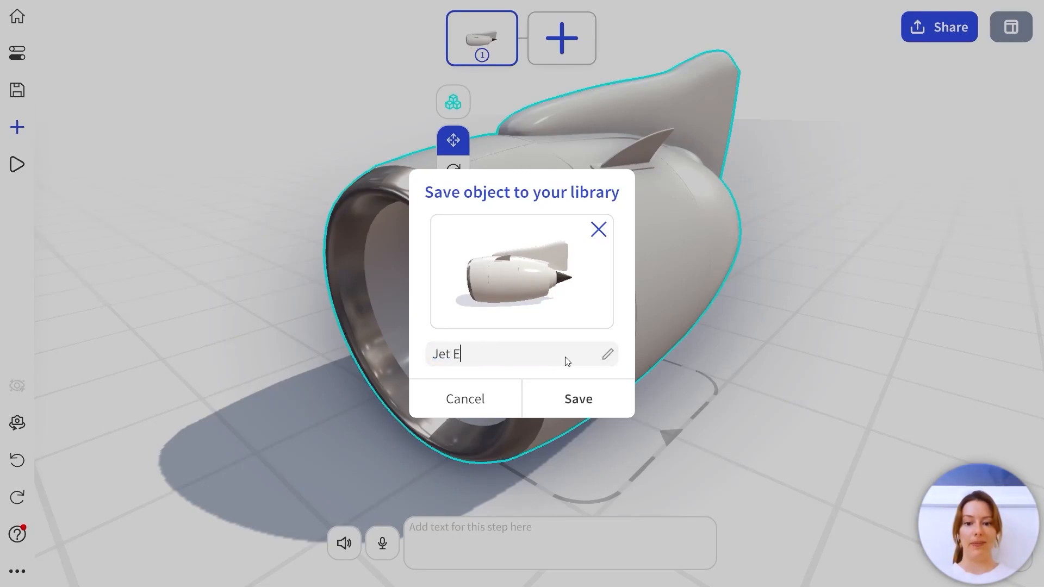
{"action": "left_click", "coordinate": [596, 405]}
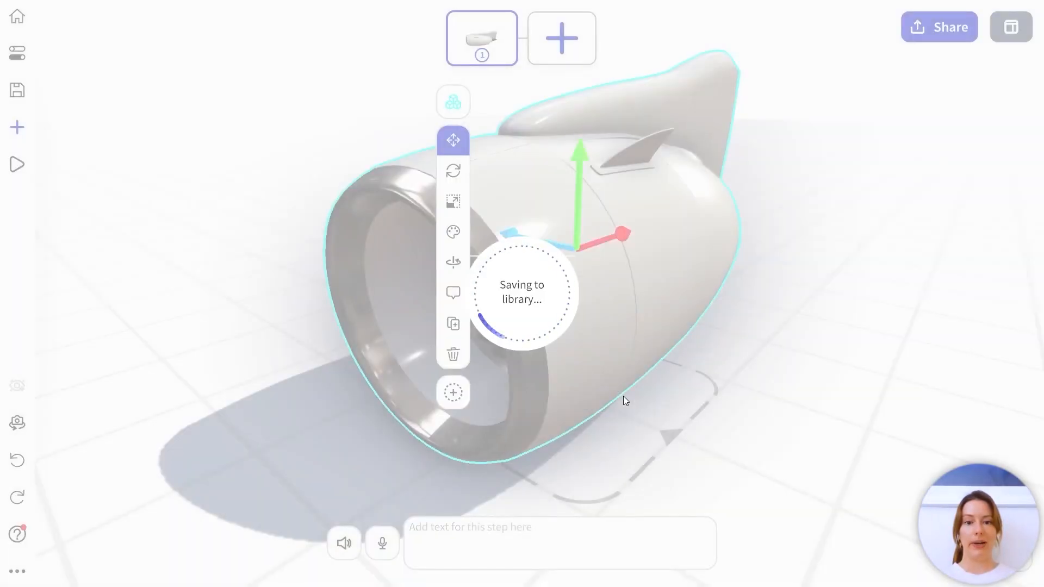
Step: Add the saved Jet Engine from the library's team objects to the Jig
{"action": "left_click", "coordinate": [17, 126]}
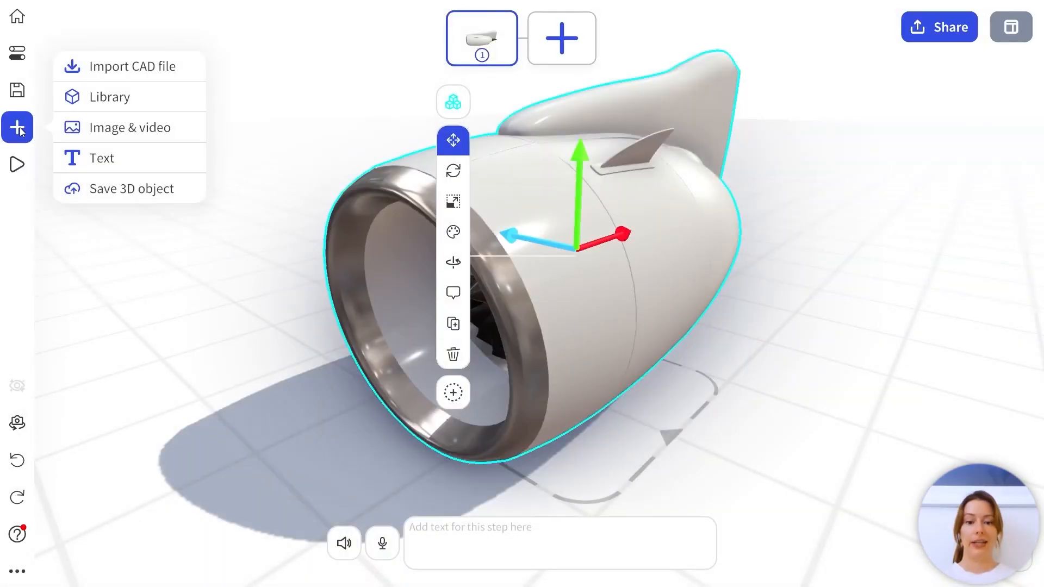
{"action": "left_click", "coordinate": [166, 103]}
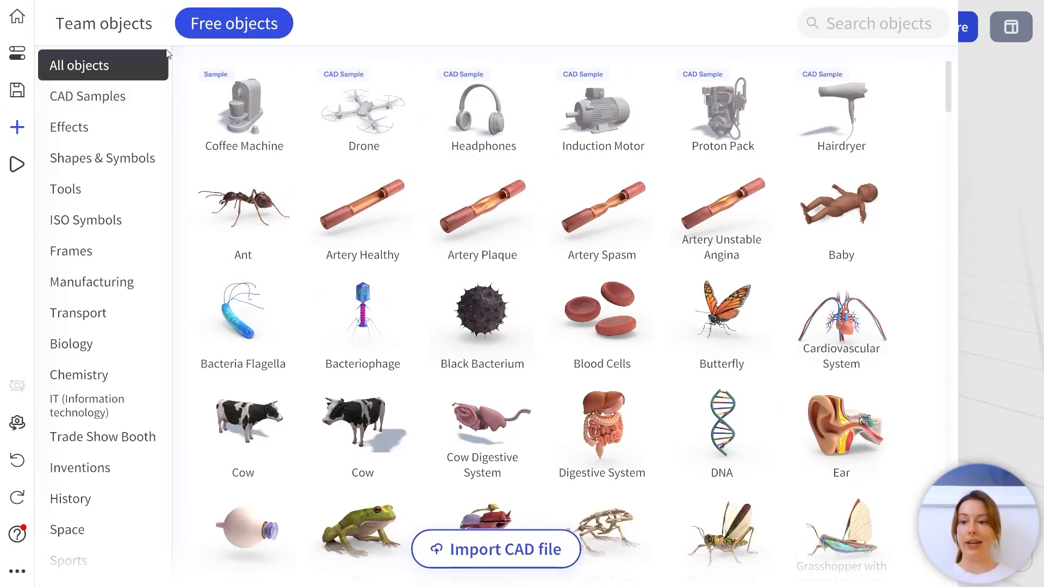
{"action": "left_click", "coordinate": [125, 30]}
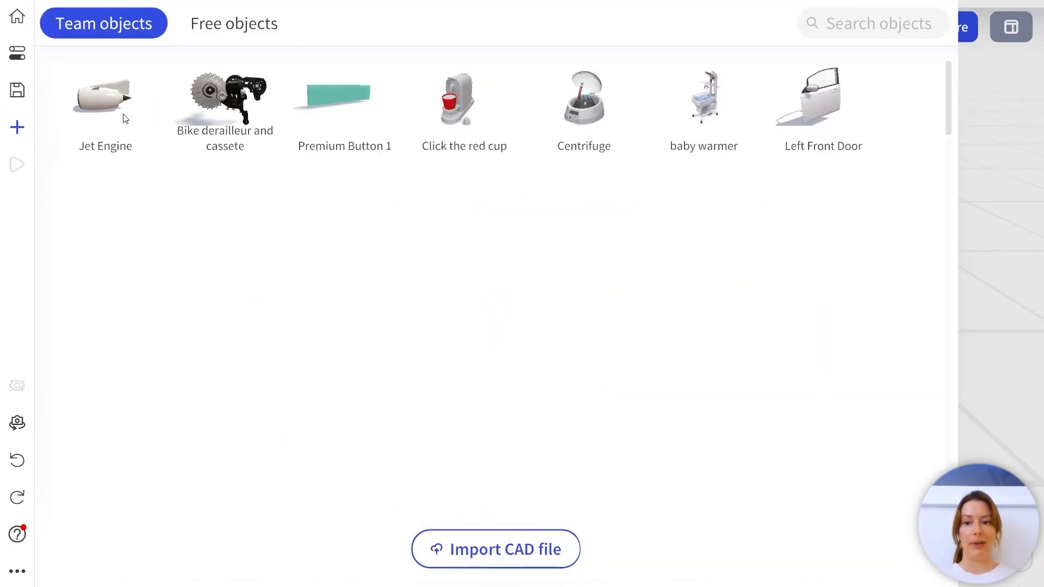
{"action": "left_click", "coordinate": [123, 115]}
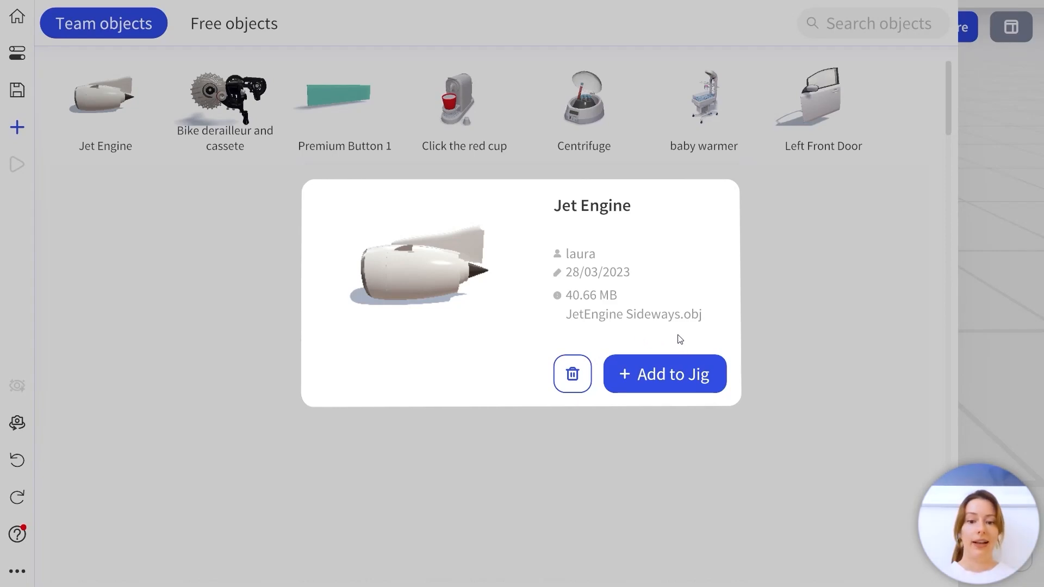
{"action": "left_click", "coordinate": [715, 370]}
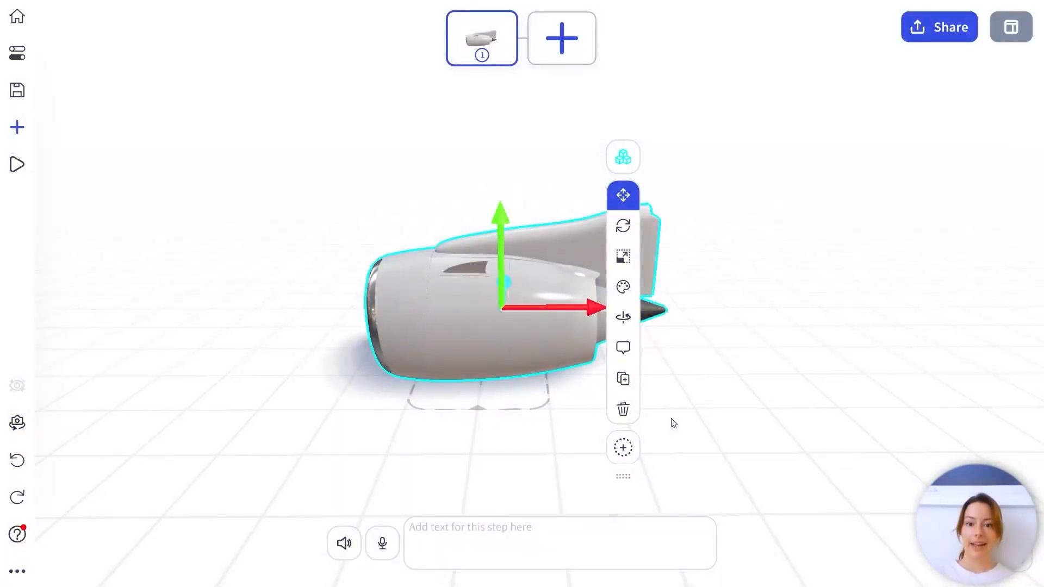
Step: Add a second step to the Jig showing the engine at an angle from the front
{"action": "left_click_drag", "start_coordinate": [674, 420], "coordinate": [828, 341]}
{"action": "scroll", "coordinate": [802, 399], "scroll_direction": "up", "scroll_amount": 5}
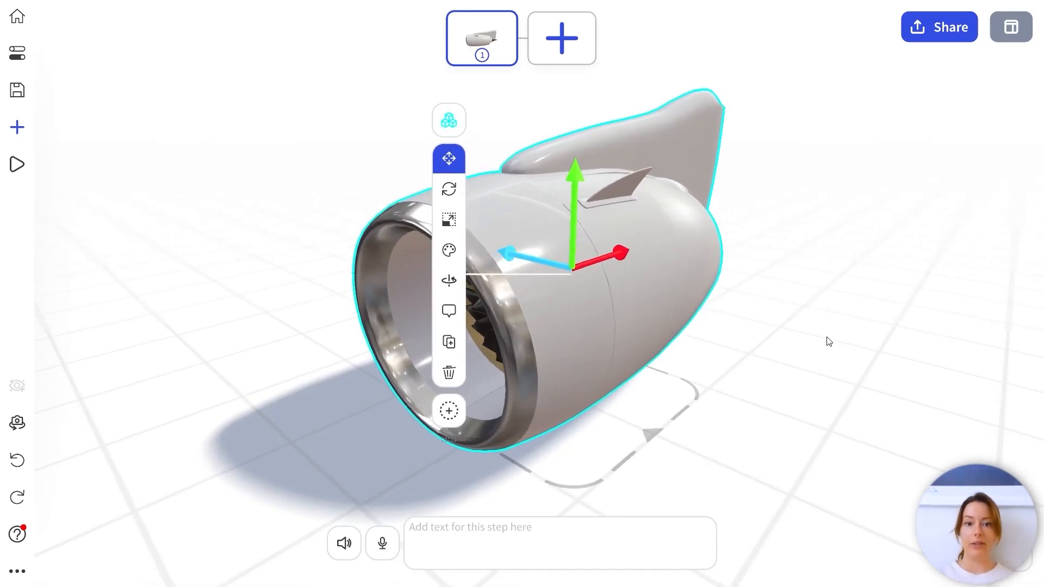
{"action": "left_click", "coordinate": [568, 51]}
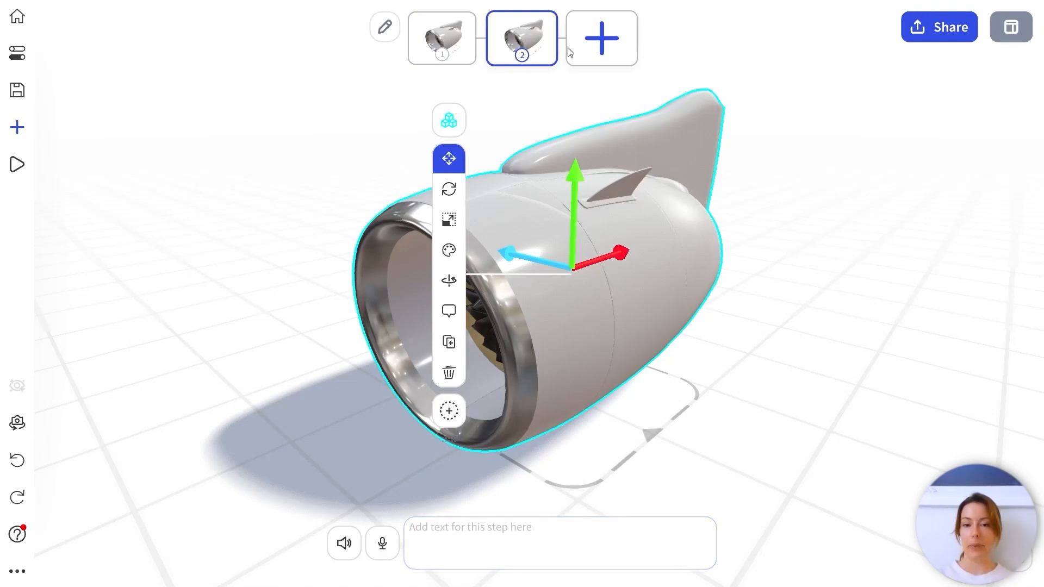
Step: Switch to part selection and select the outer shell half together with its half of the intake ring
{"action": "left_click", "coordinate": [452, 124]}
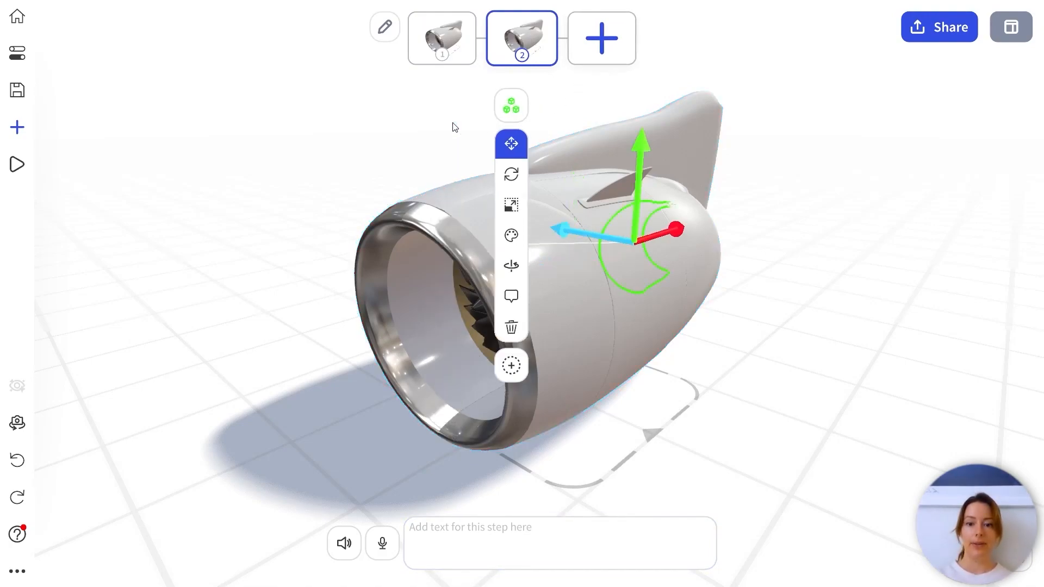
{"action": "left_click", "coordinate": [472, 257]}
{"action": "left_click_drag", "start_coordinate": [536, 329], "coordinate": [462, 357]}
{"action": "key", "text": "ctrl+z"}
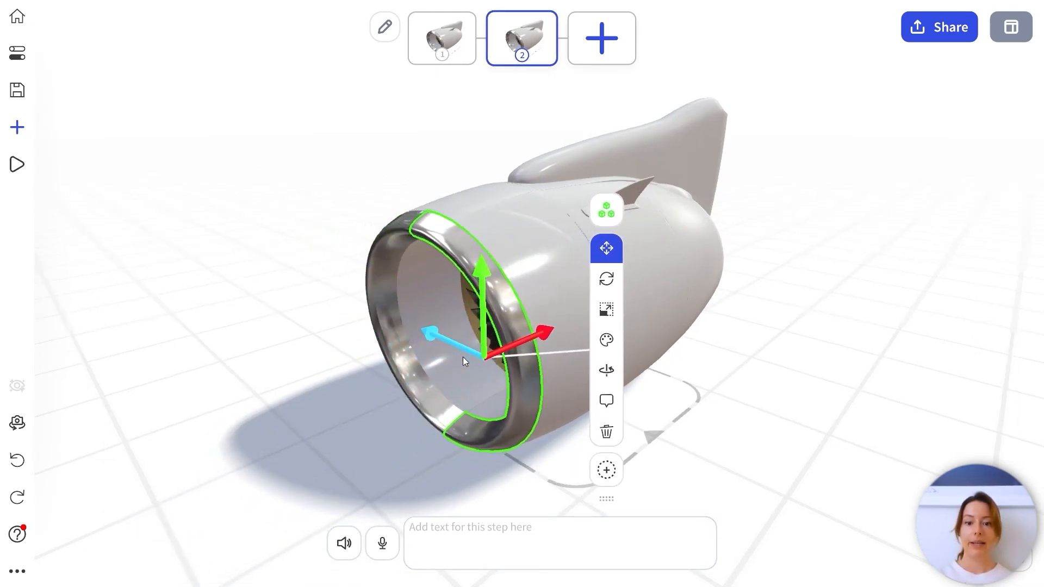
{"action": "left_click", "coordinate": [545, 236]}
{"action": "left_click_drag", "start_coordinate": [518, 243], "coordinate": [417, 299]}
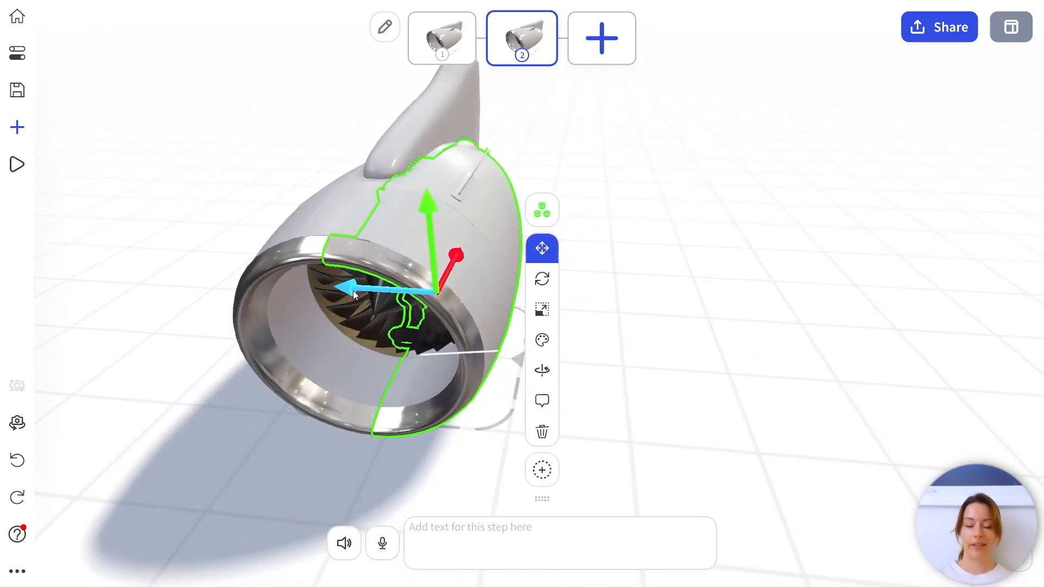
Step: Move the selected shell half sideways away from the engine, make it invisible and deselect it
{"action": "left_click_drag", "start_coordinate": [353, 291], "coordinate": [761, 305]}
{"action": "left_click", "coordinate": [815, 341]}
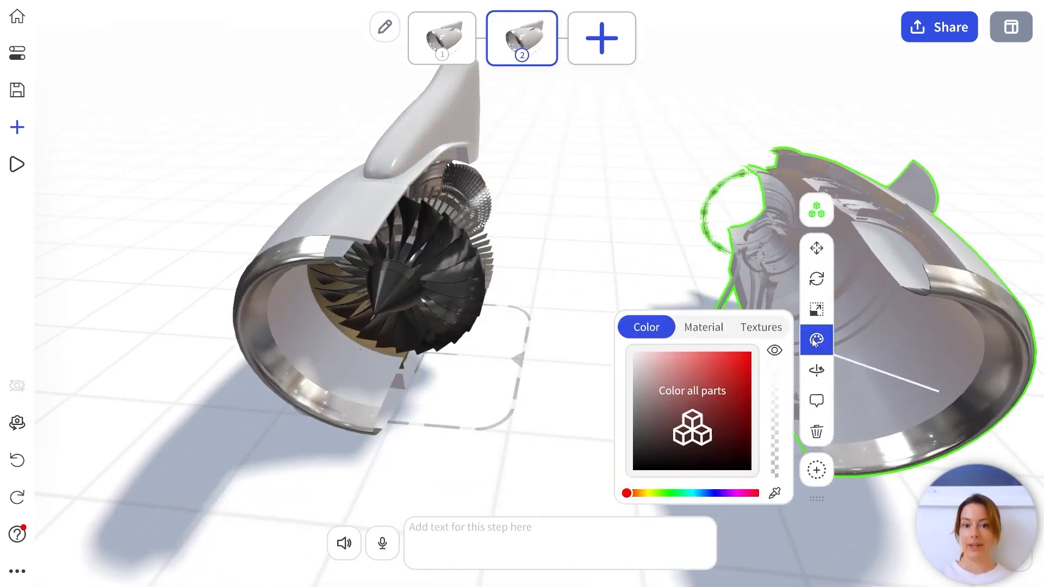
{"action": "left_click", "coordinate": [775, 352]}
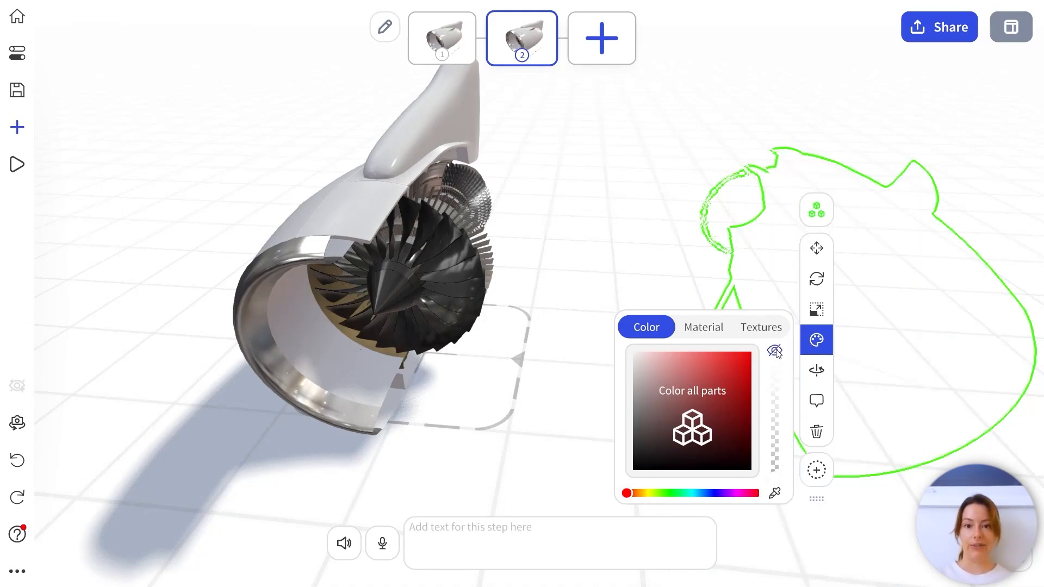
{"action": "left_click", "coordinate": [647, 185]}
Step: Compare the closed engine in step 1 with the opened engine in step 2 from the side
{"action": "left_click_drag", "start_coordinate": [613, 198], "coordinate": [497, 226]}
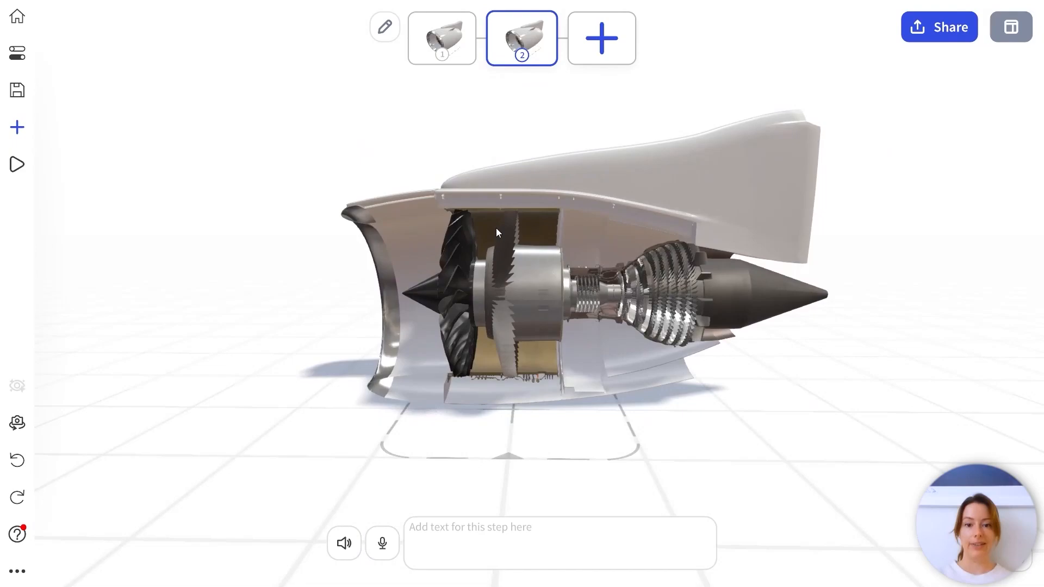
{"action": "left_click", "coordinate": [446, 27]}
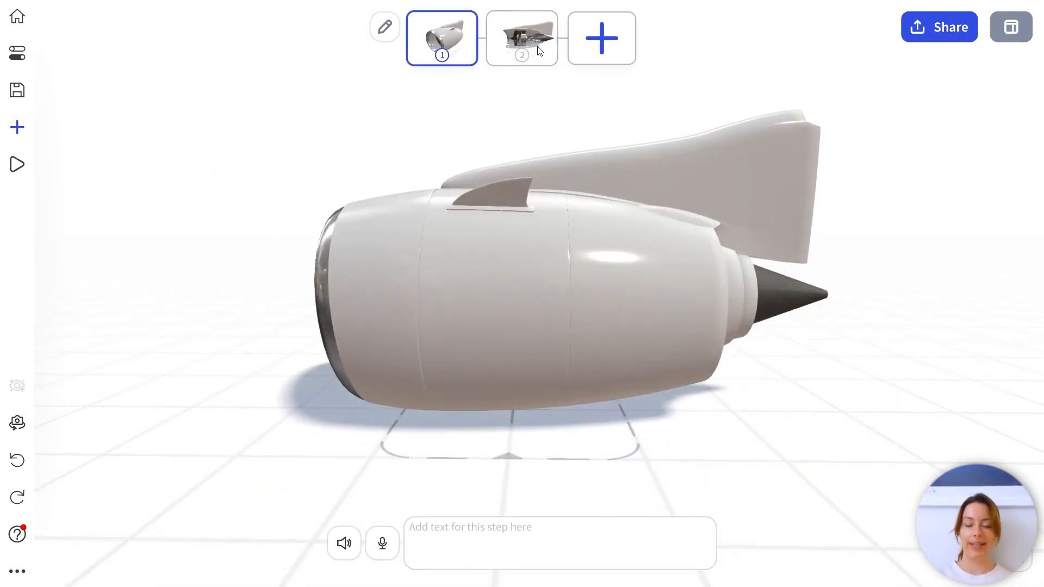
{"action": "left_click", "coordinate": [540, 37]}
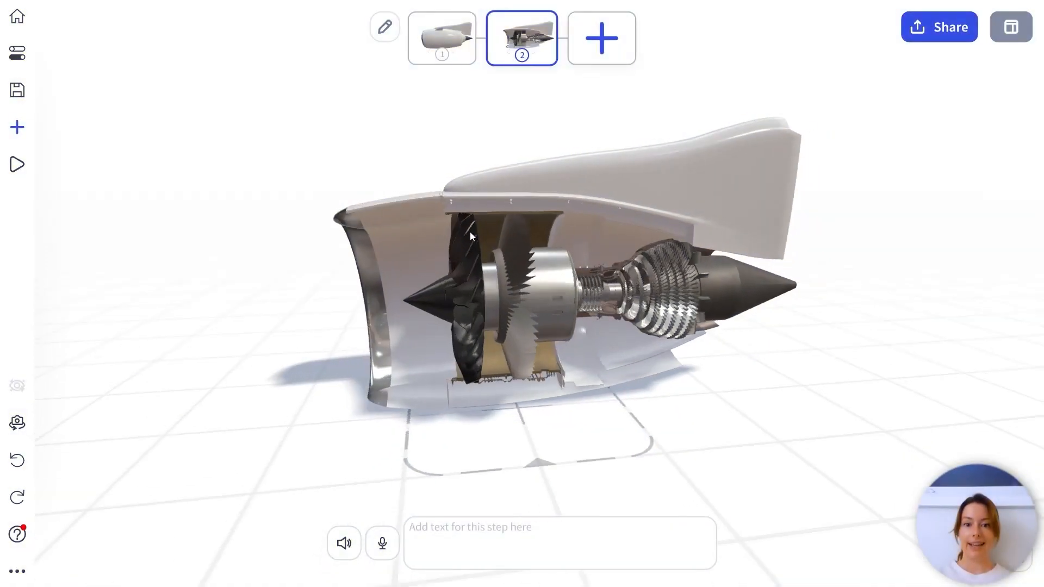
Step: Make the black front fan in step 2 spin around the X axis at a speed of 400
{"action": "left_click_drag", "start_coordinate": [470, 232], "coordinate": [545, 245]}
{"action": "scroll", "coordinate": [543, 248], "scroll_direction": "up", "scroll_amount": 4}
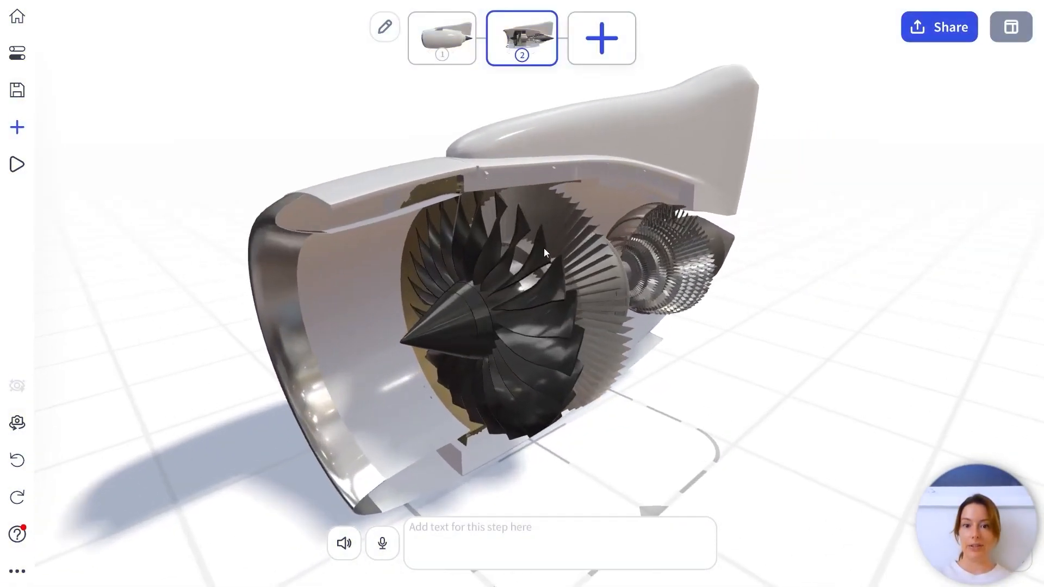
{"action": "left_click", "coordinate": [481, 329]}
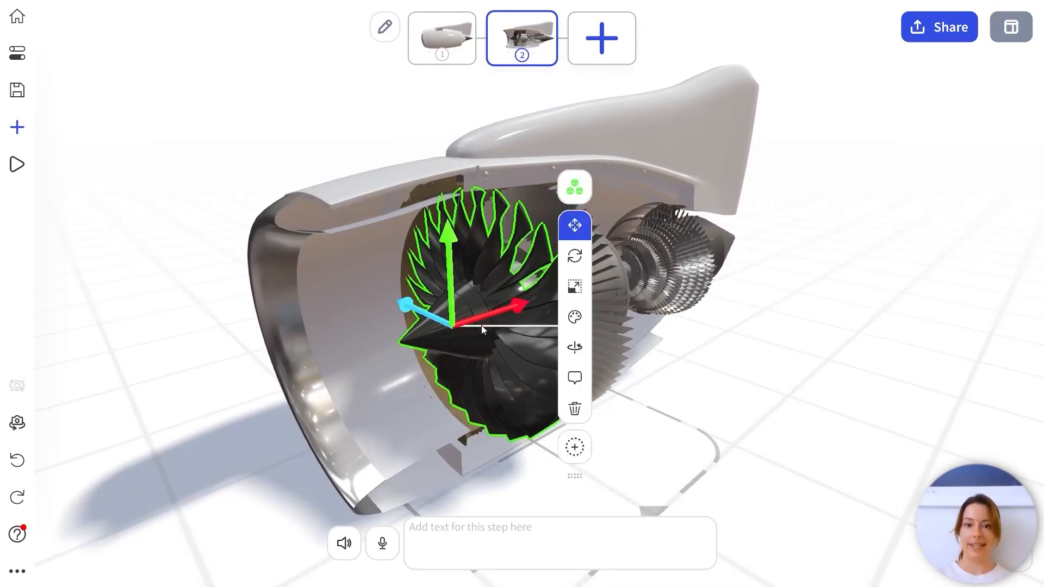
{"action": "left_click", "coordinate": [575, 348]}
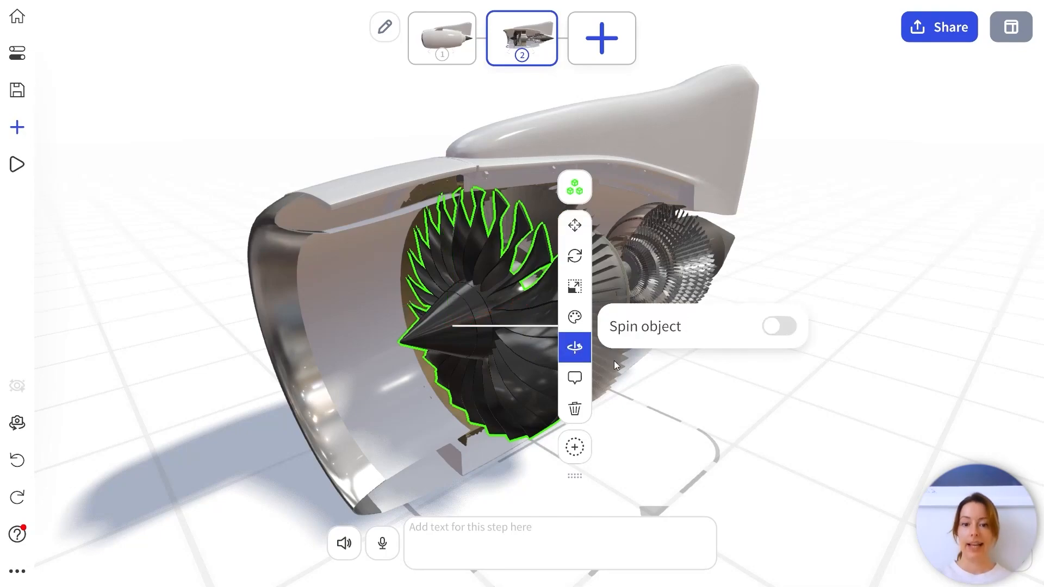
{"action": "left_click", "coordinate": [772, 327]}
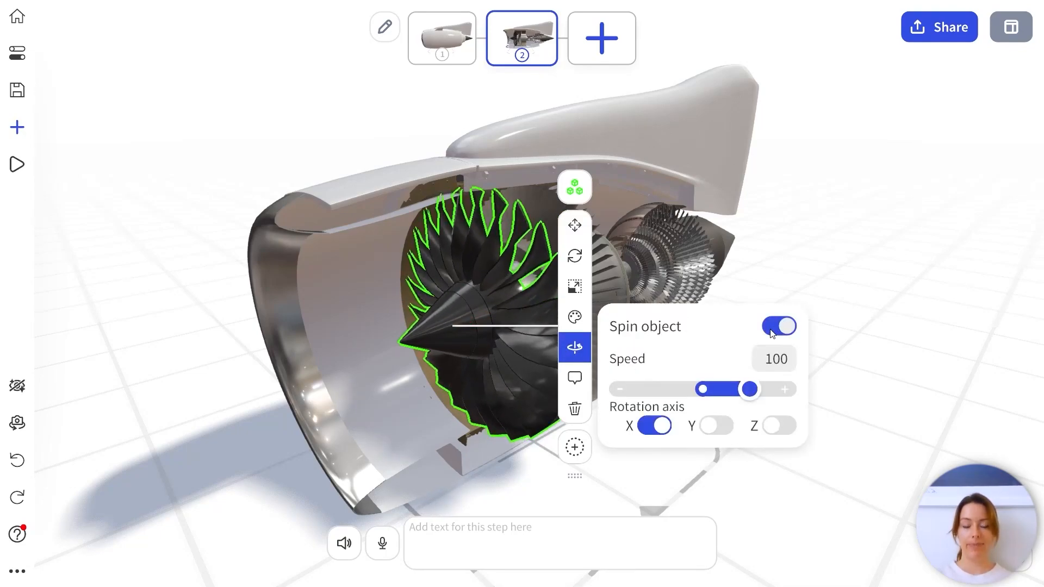
{"action": "left_click_drag", "start_coordinate": [754, 394], "coordinate": [663, 394]}
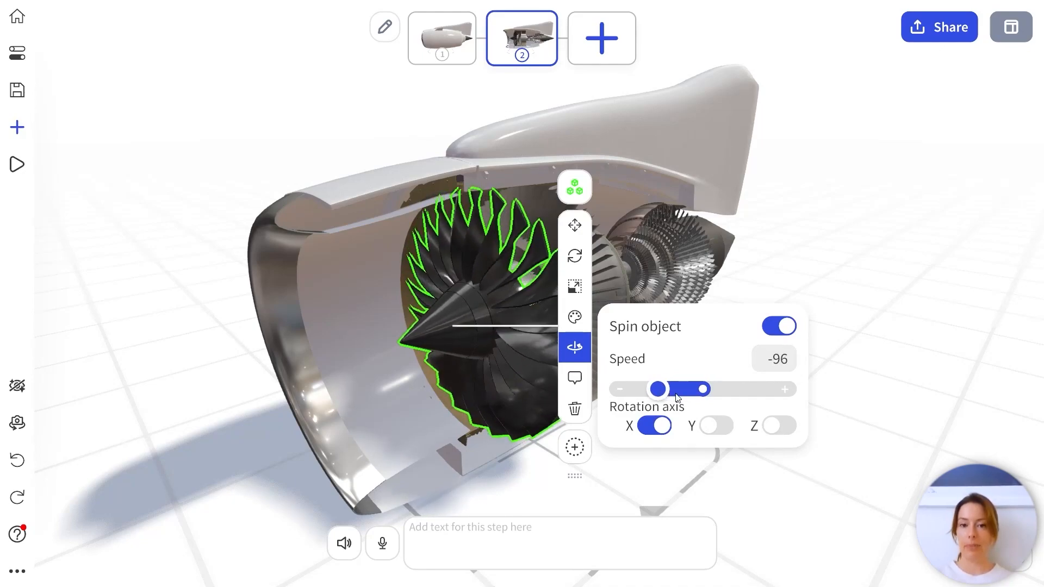
{"action": "left_click", "coordinate": [784, 361]}
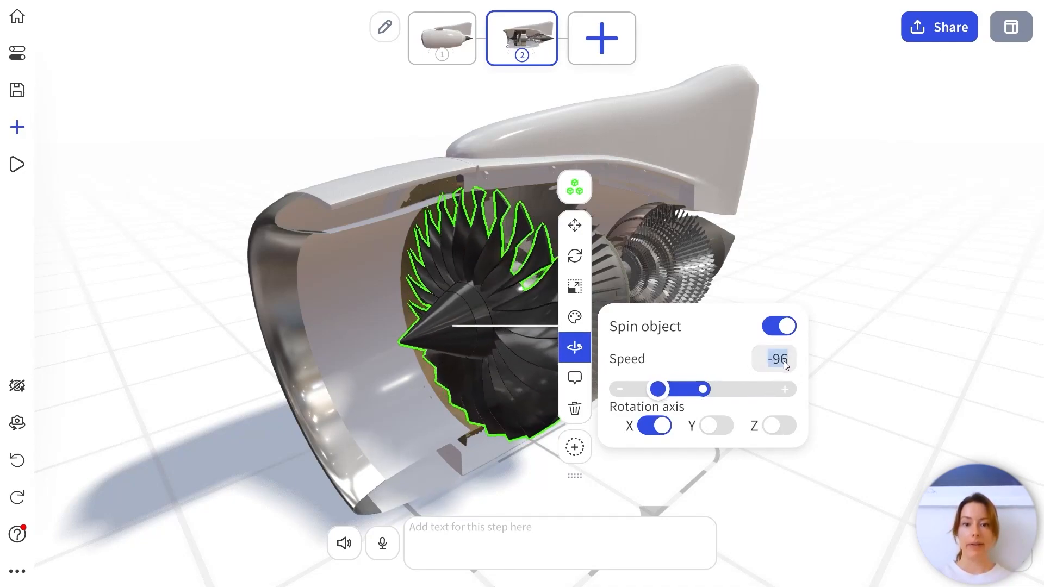
{"action": "type", "text": "400"}
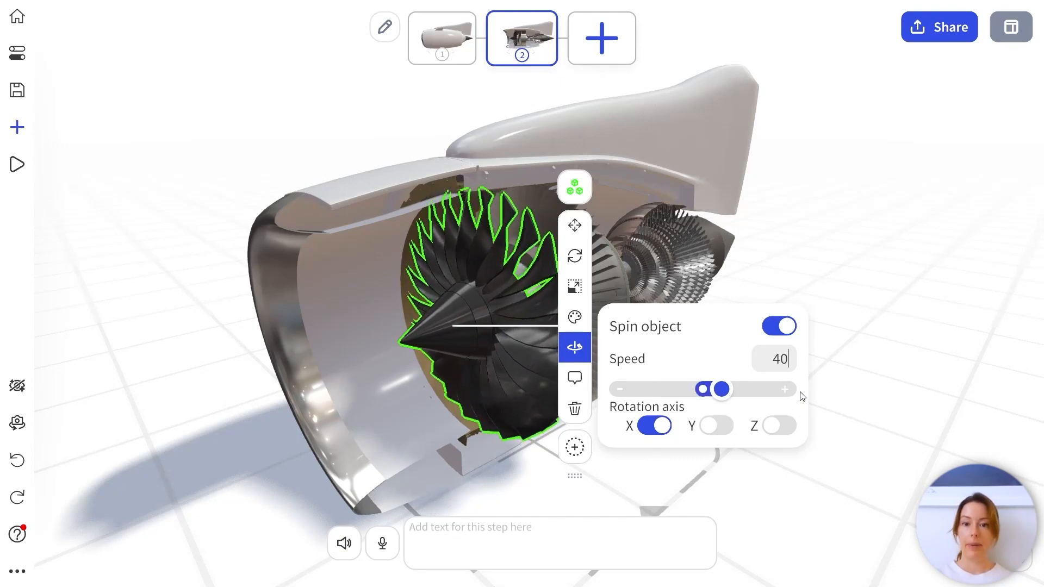
Step: Add the label "Turbine" to the front fan, set it to always show and deselect the fan
{"action": "left_click", "coordinate": [580, 379]}
{"action": "left_click", "coordinate": [655, 309]}
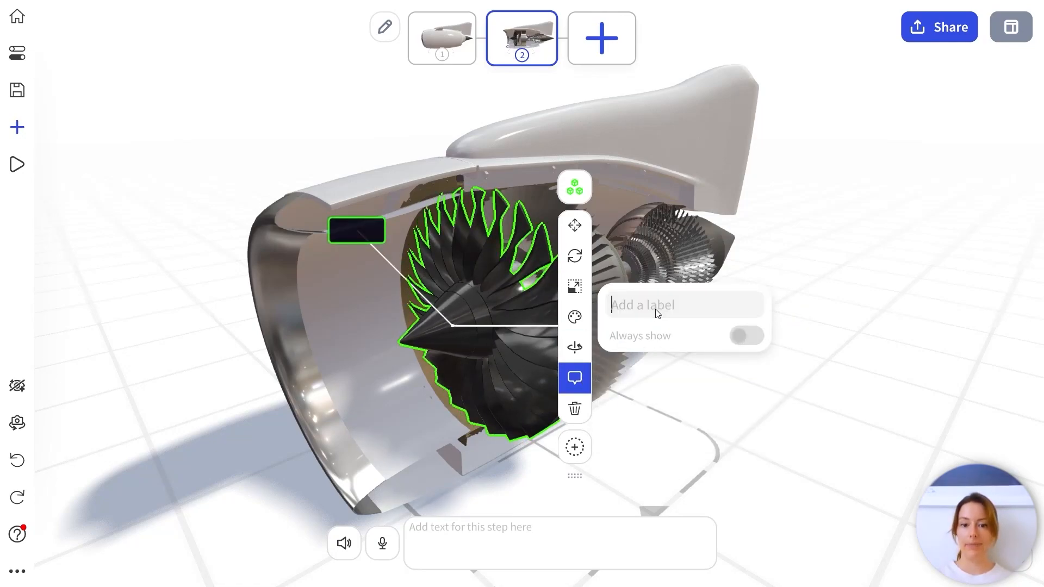
{"action": "type", "text": "Turbine"}
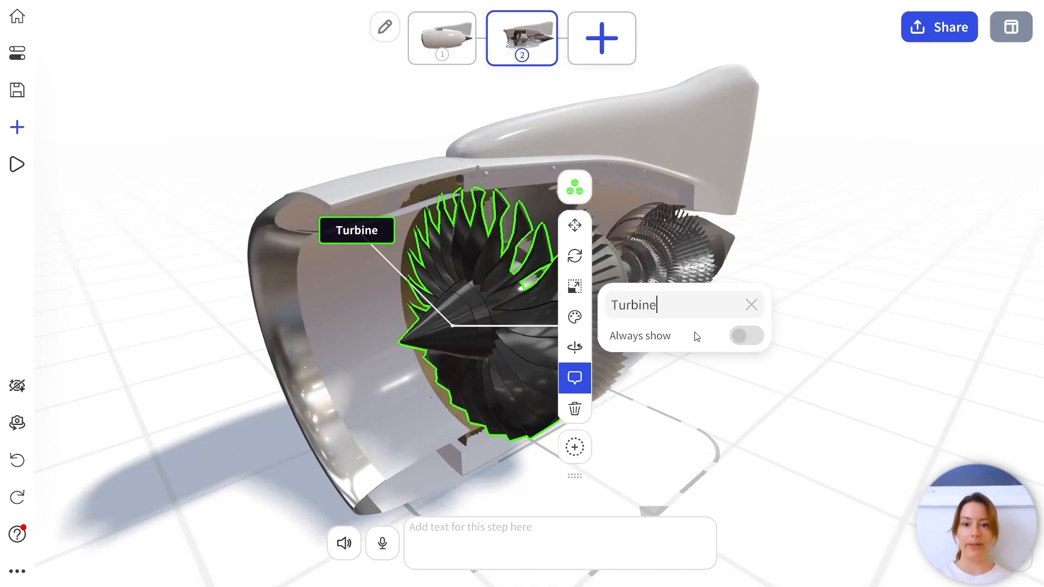
{"action": "left_click", "coordinate": [755, 376]}
{"action": "mouse_move", "coordinate": [710, 324]}
{"action": "left_mouse_down"}
{"action": "mouse_move", "coordinate": [723, 345]}
{"action": "mouse_move", "coordinate": [762, 310]}
{"action": "mouse_move", "coordinate": [699, 281]}
{"action": "mouse_move", "coordinate": [676, 326]}
{"action": "mouse_move", "coordinate": [710, 325]}
{"action": "left_mouse_up"}
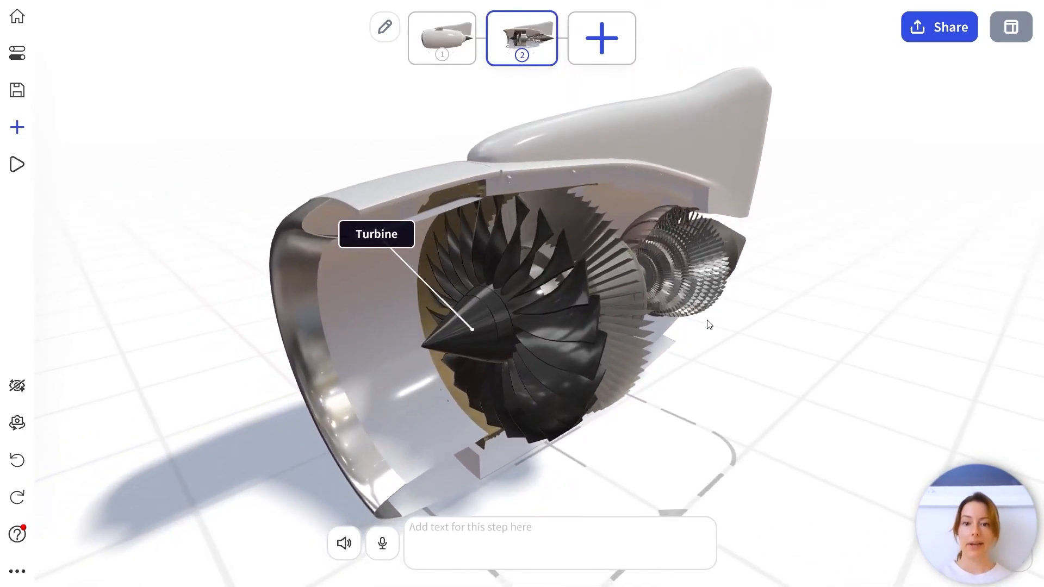
Step: Compare steps 1 and 2 of the Jig and add a third step showing the opened engine from the side
{"action": "left_click", "coordinate": [457, 35]}
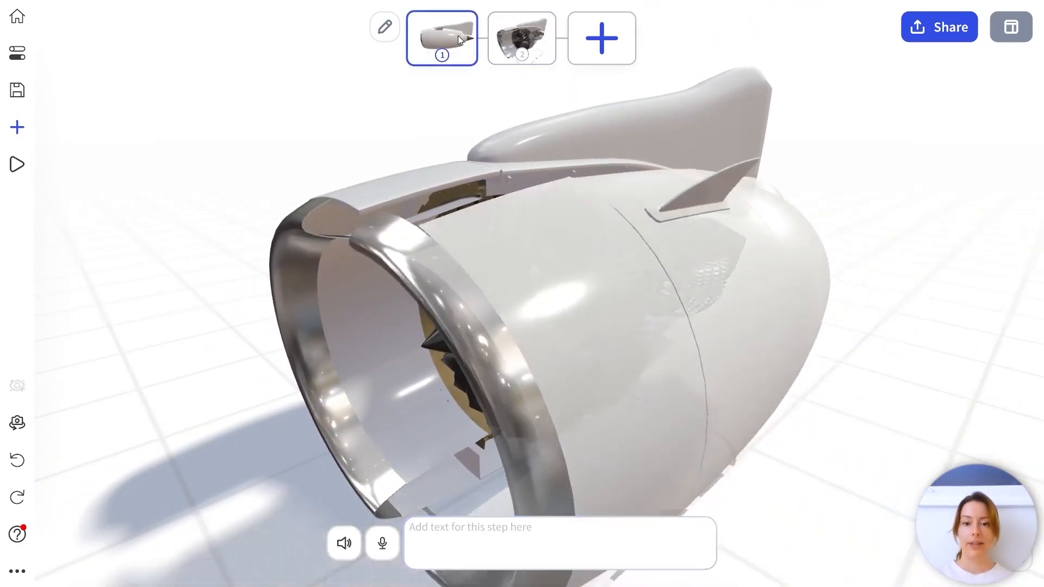
{"action": "left_click", "coordinate": [520, 48]}
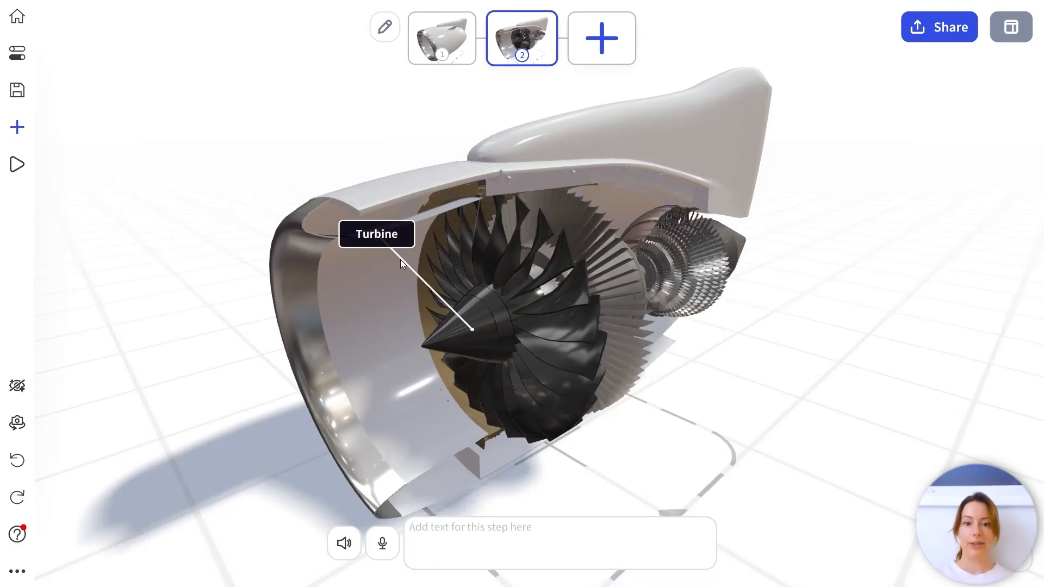
{"action": "left_click_drag", "start_coordinate": [845, 298], "coordinate": [735, 275]}
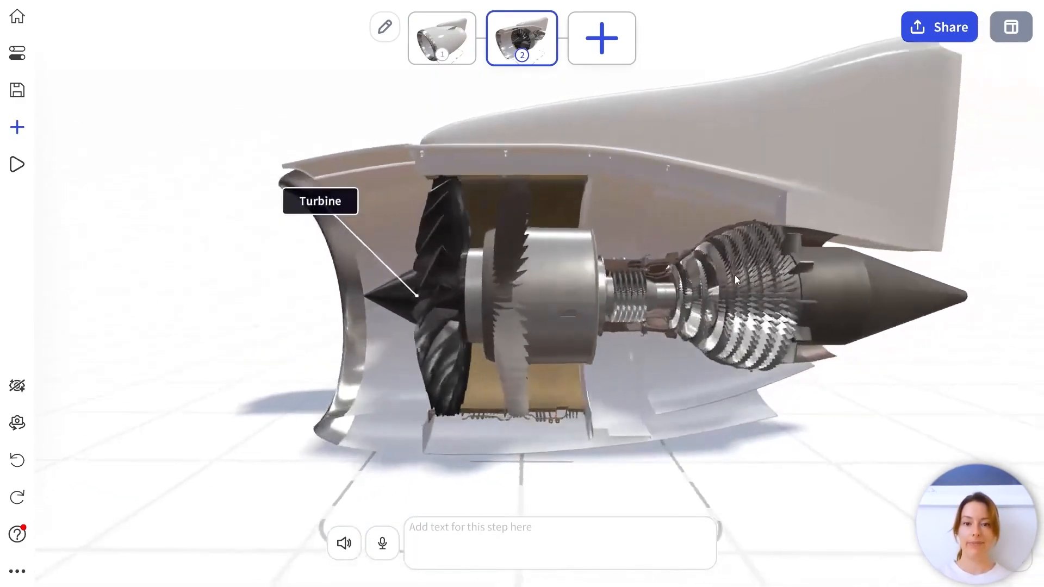
{"action": "scroll", "coordinate": [735, 275], "scroll_direction": "down", "scroll_amount": 3}
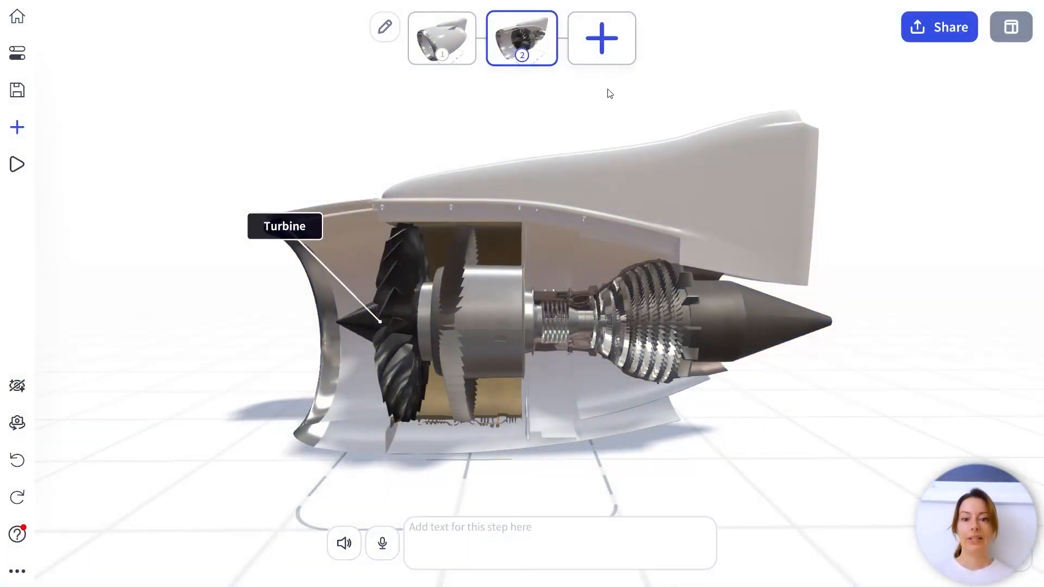
{"action": "left_click", "coordinate": [591, 42]}
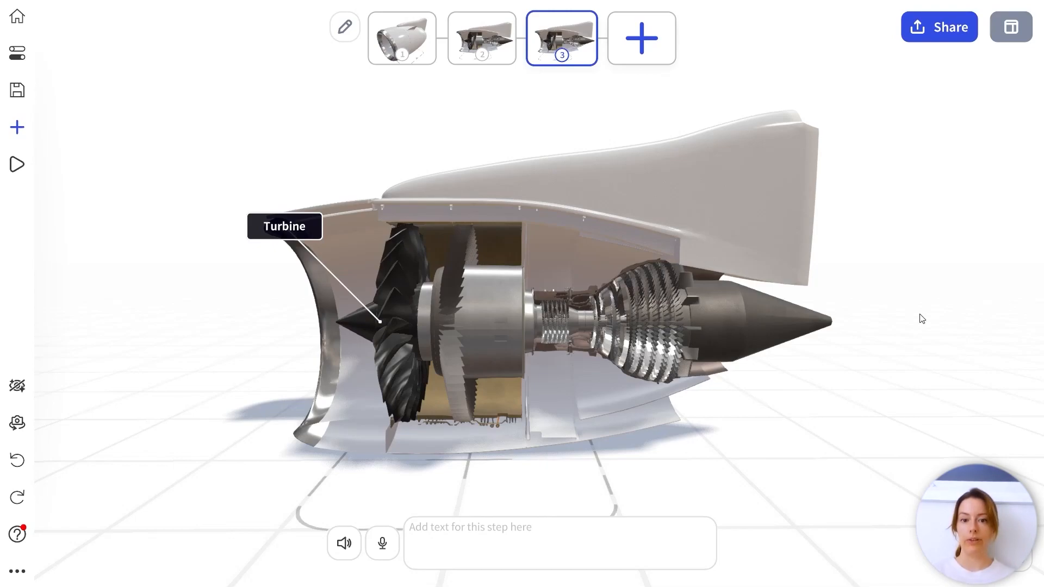
Step: Turn off the always-show option of the fan's "Turbine" label in step 3 and deselect the fan
{"action": "left_click_drag", "start_coordinate": [320, 338], "coordinate": [422, 350]}
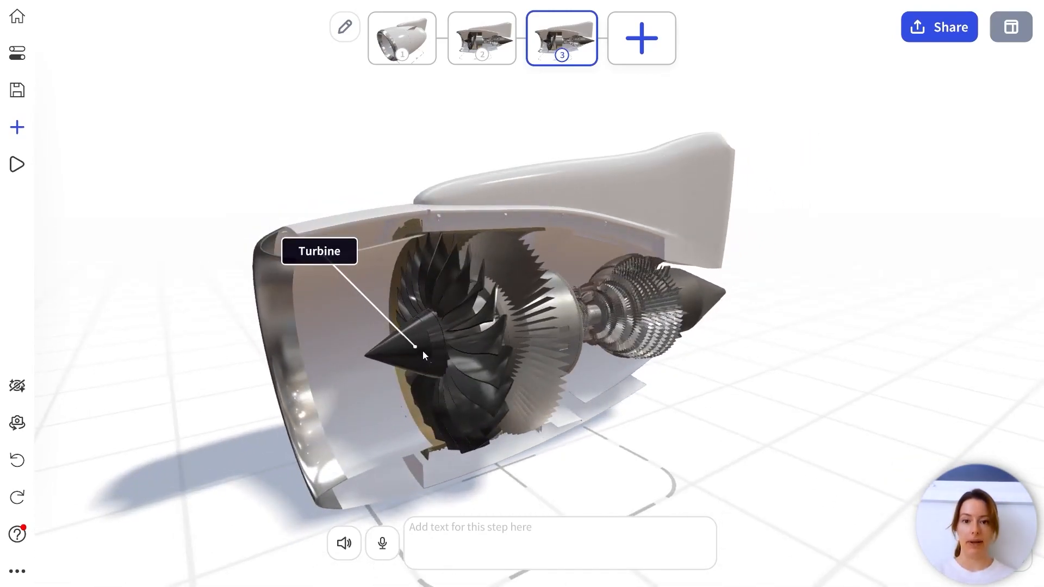
{"action": "left_click", "coordinate": [423, 350]}
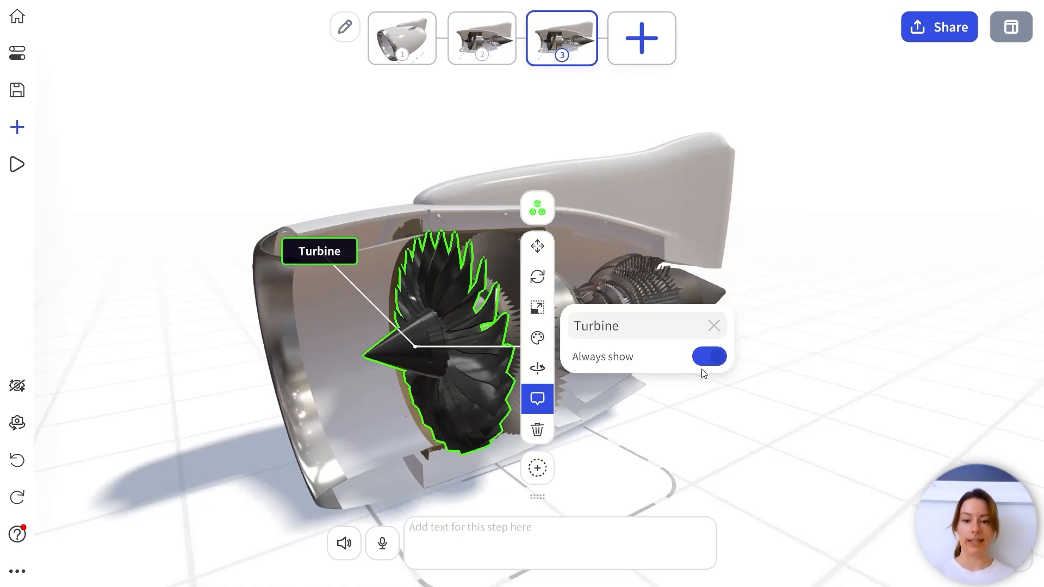
{"action": "left_click", "coordinate": [245, 185]}
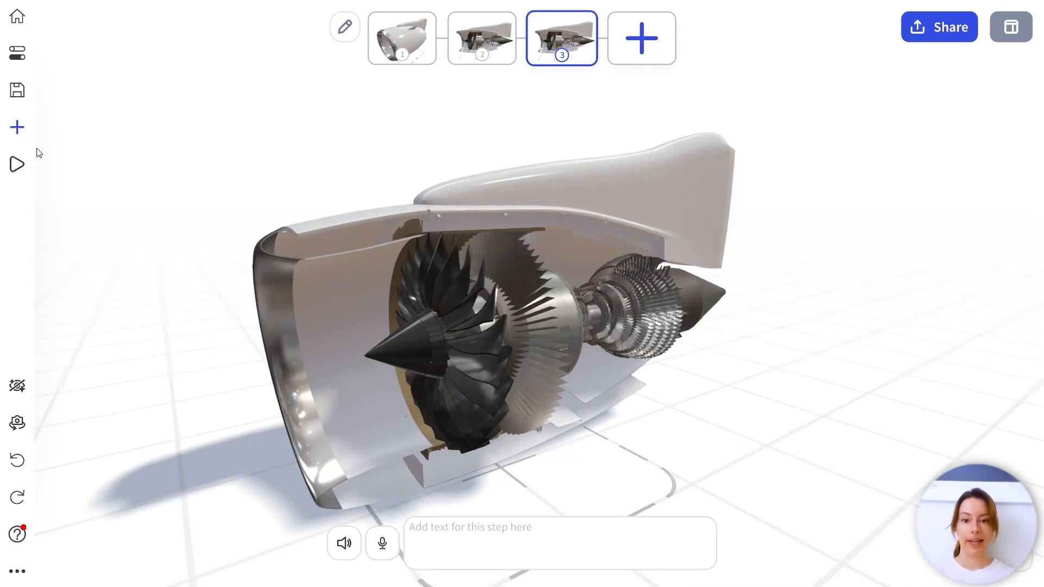
Step: Import the Flow Cylinder effect from the library's free objects into only this step
{"action": "left_click", "coordinate": [27, 128]}
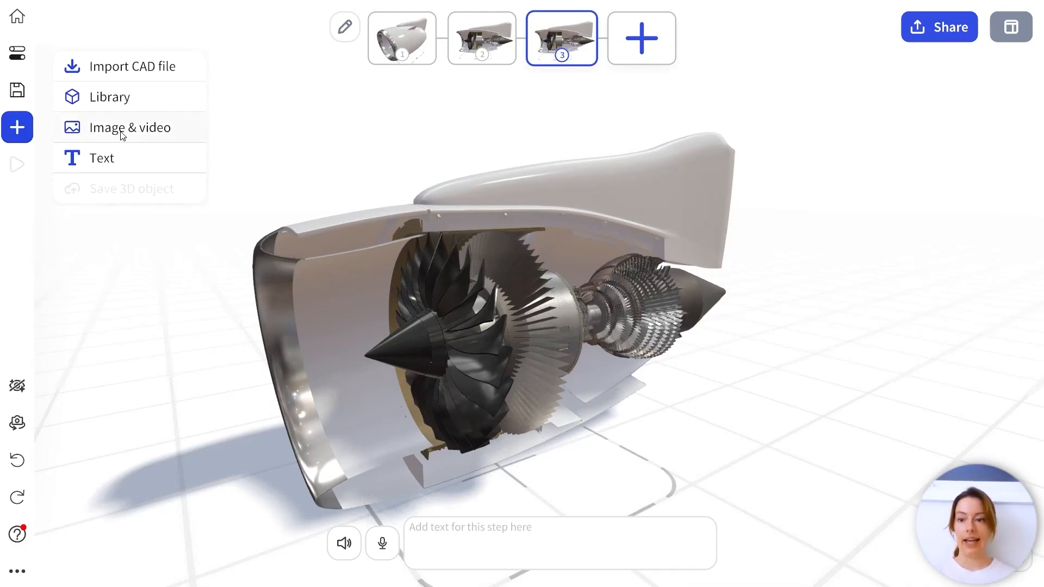
{"action": "left_click", "coordinate": [171, 105]}
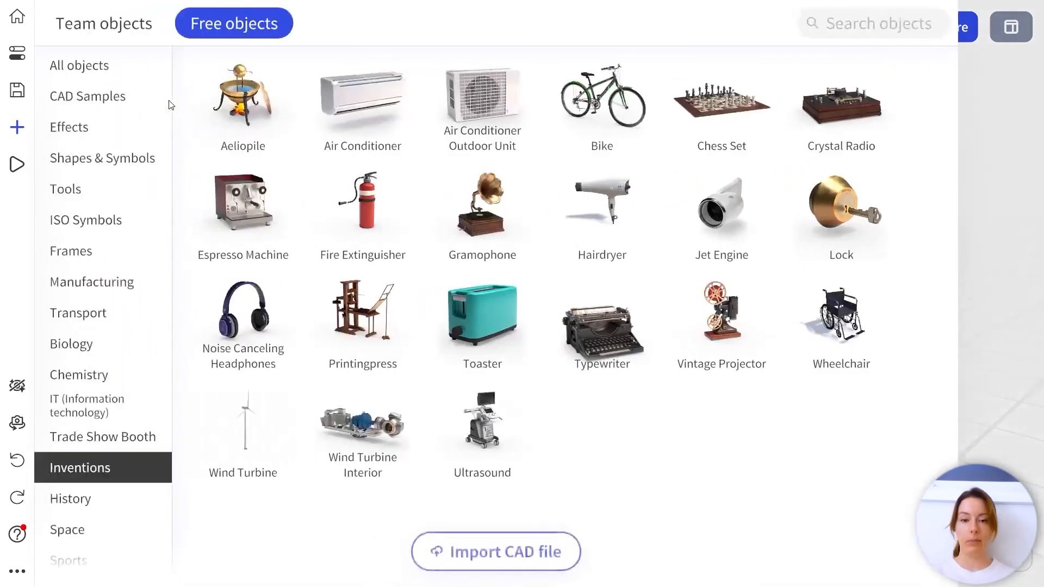
{"action": "left_click", "coordinate": [104, 132]}
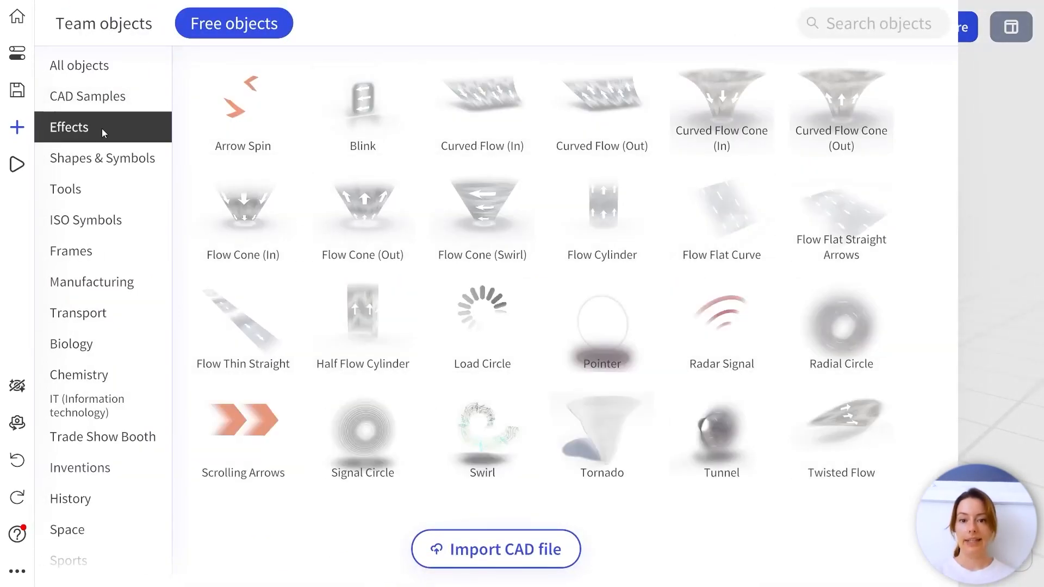
{"action": "left_click", "coordinate": [614, 223]}
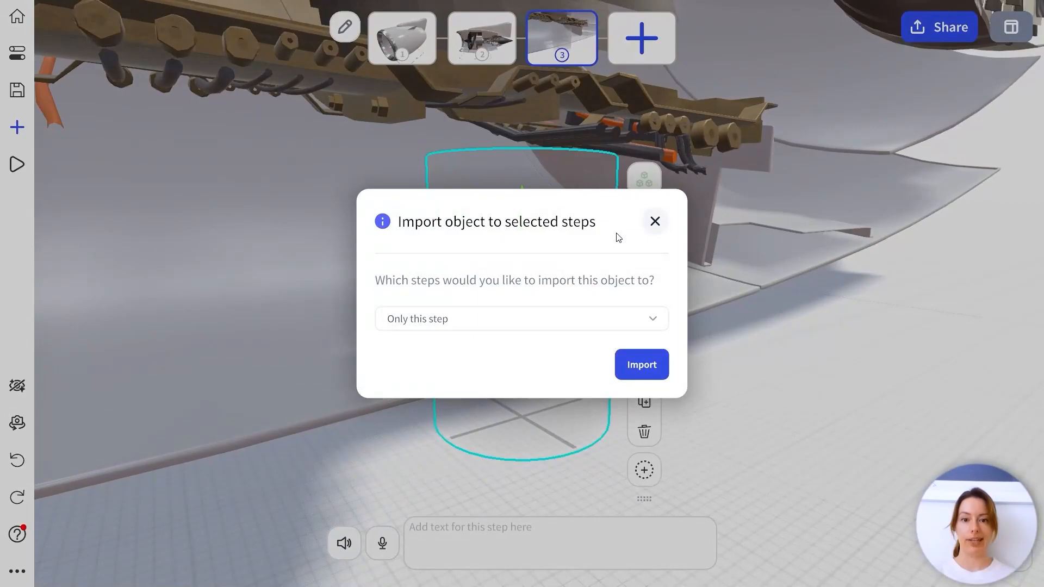
{"action": "left_click", "coordinate": [639, 364]}
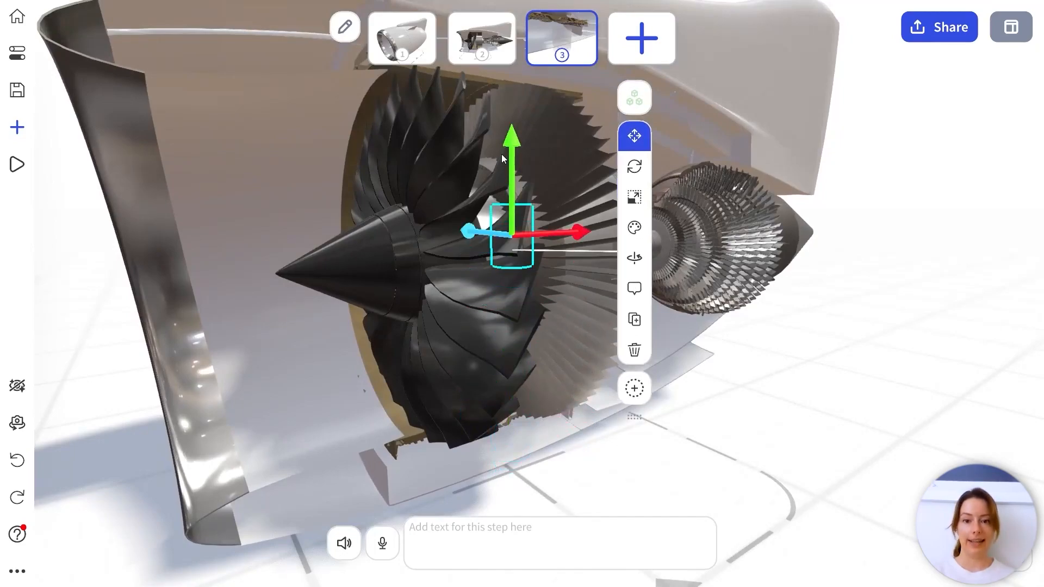
Step: Enlarge the flow cylinder to about the engine's height and rotate it to lie horizontally along the engine axis
{"action": "left_click", "coordinate": [634, 197]}
{"action": "left_click_drag", "start_coordinate": [522, 248], "coordinate": [661, 340]}
{"action": "scroll", "coordinate": [777, 333], "scroll_direction": "down", "scroll_amount": 5}
{"action": "left_click", "coordinate": [629, 230]}
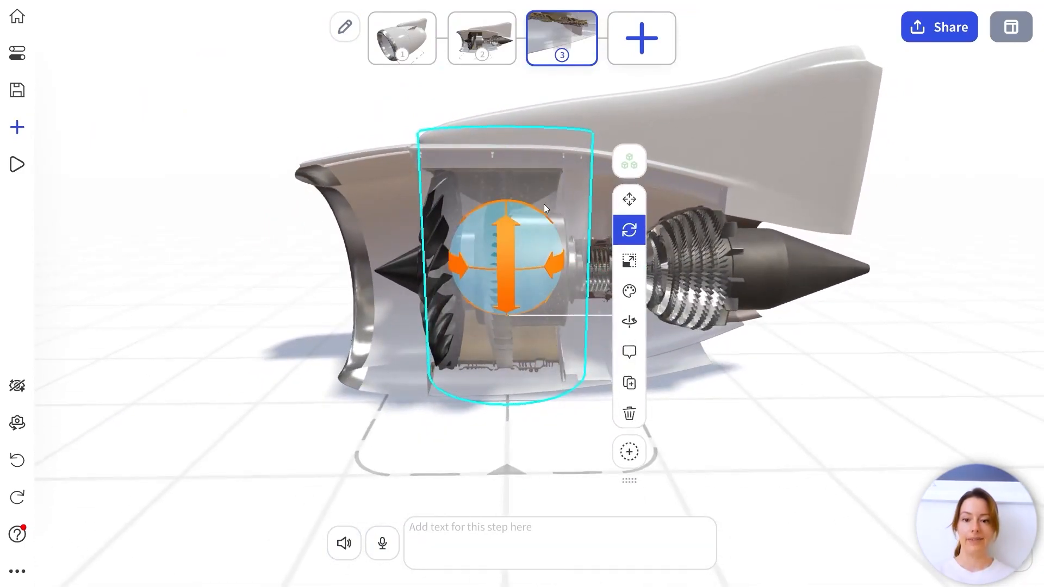
{"action": "left_click_drag", "start_coordinate": [522, 213], "coordinate": [653, 228]}
Step: Move the flow cylinder forward into the engine intake and lower it to line up with the fan's center
{"action": "left_click", "coordinate": [567, 151]}
{"action": "left_click_drag", "start_coordinate": [519, 259], "coordinate": [437, 260]}
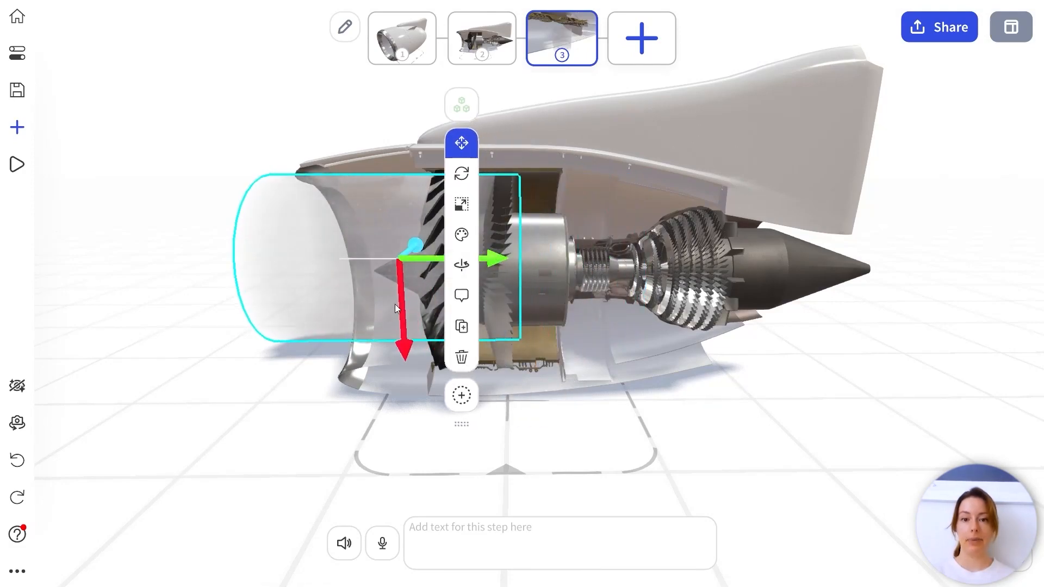
{"action": "mouse_move", "coordinate": [398, 293]}
{"action": "left_mouse_down"}
{"action": "mouse_move", "coordinate": [397, 312]}
{"action": "mouse_move", "coordinate": [403, 273]}
{"action": "left_mouse_up"}
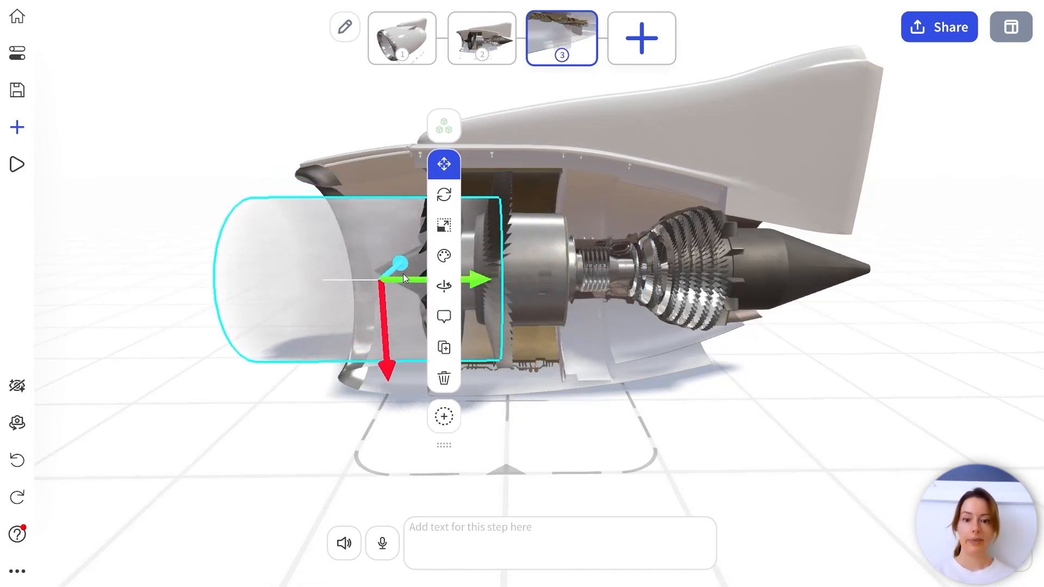
Step: Color the flow cylinder light cyan and deselect it
{"action": "left_click", "coordinate": [441, 258]}
{"action": "left_click", "coordinate": [546, 439]}
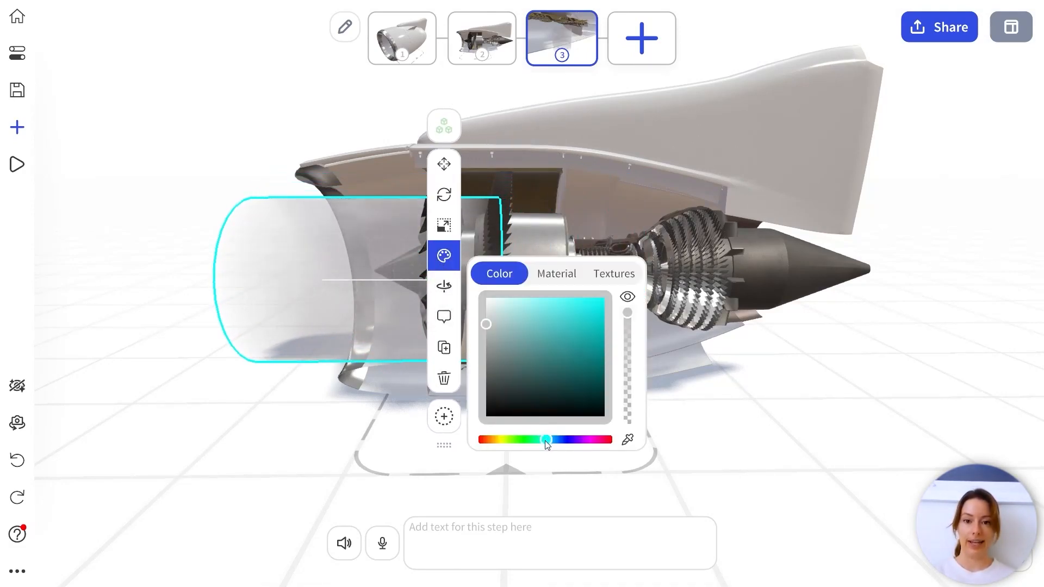
{"action": "left_click", "coordinate": [497, 315]}
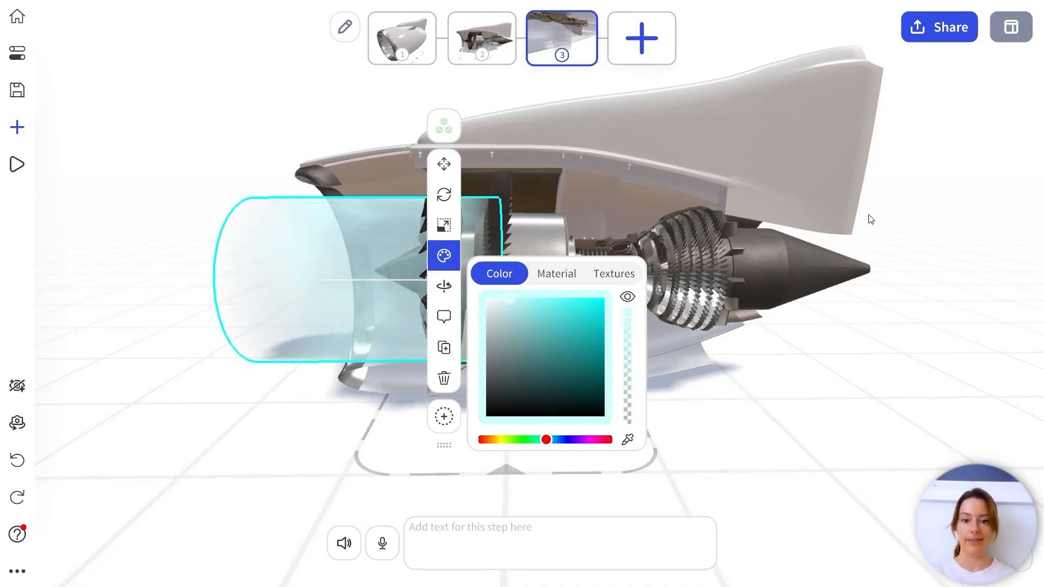
{"action": "left_click", "coordinate": [941, 84]}
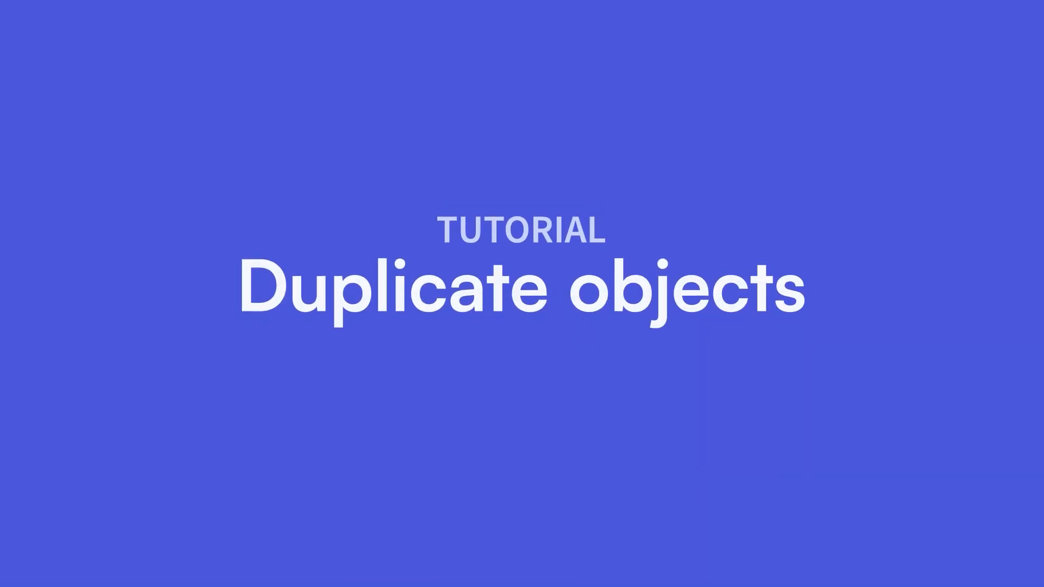
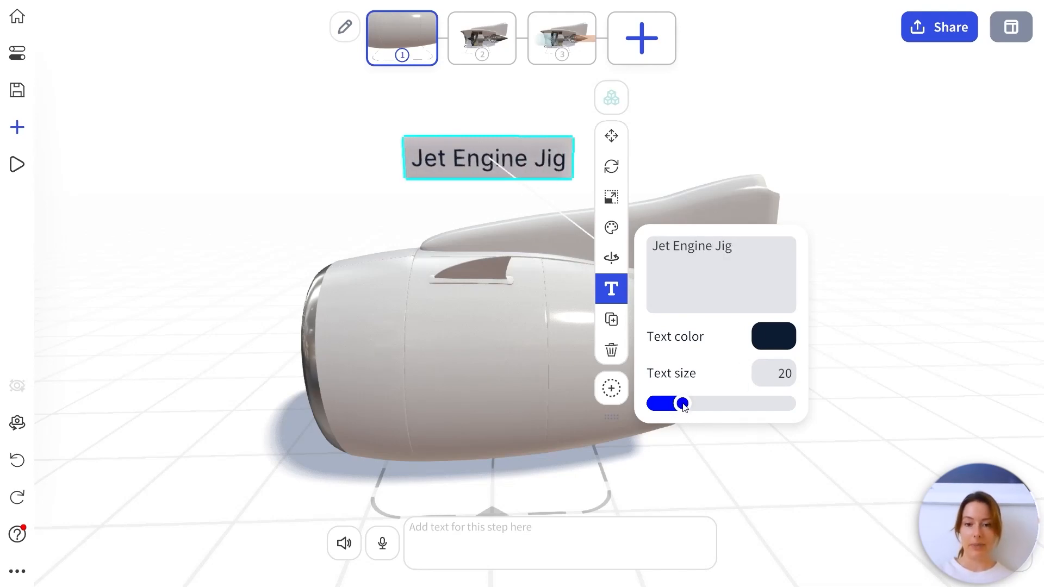
Step: Set the "Jet Engine Jig" text to size 40 and its text color to dark blue #0A224D
{"action": "left_click_drag", "start_coordinate": [683, 405], "coordinate": [708, 405]}
{"action": "left_click", "coordinate": [776, 377]}
{"action": "type", "text": "4"}
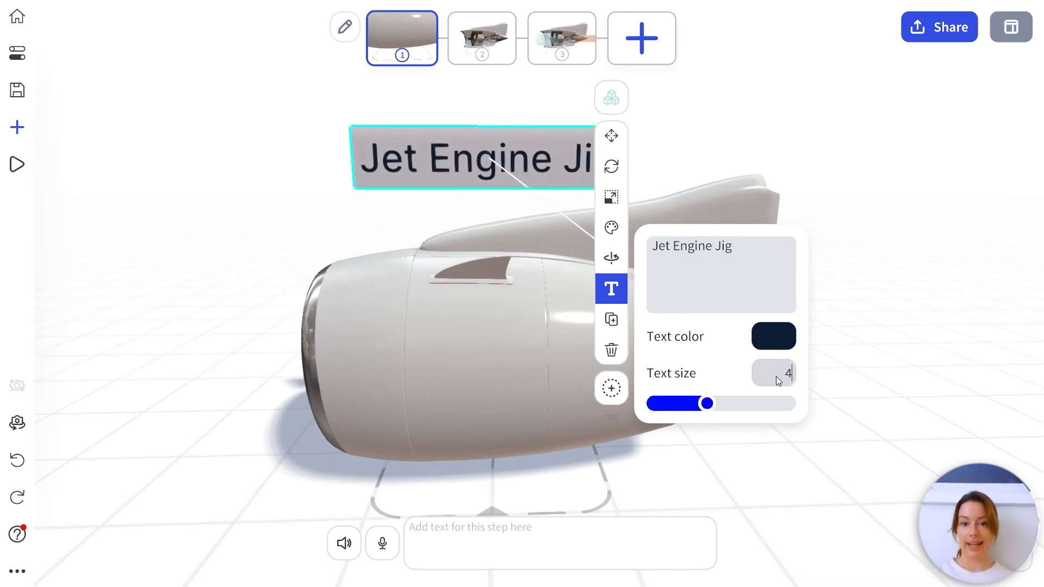
{"action": "type", "text": "0"}
{"action": "left_click", "coordinate": [778, 332]}
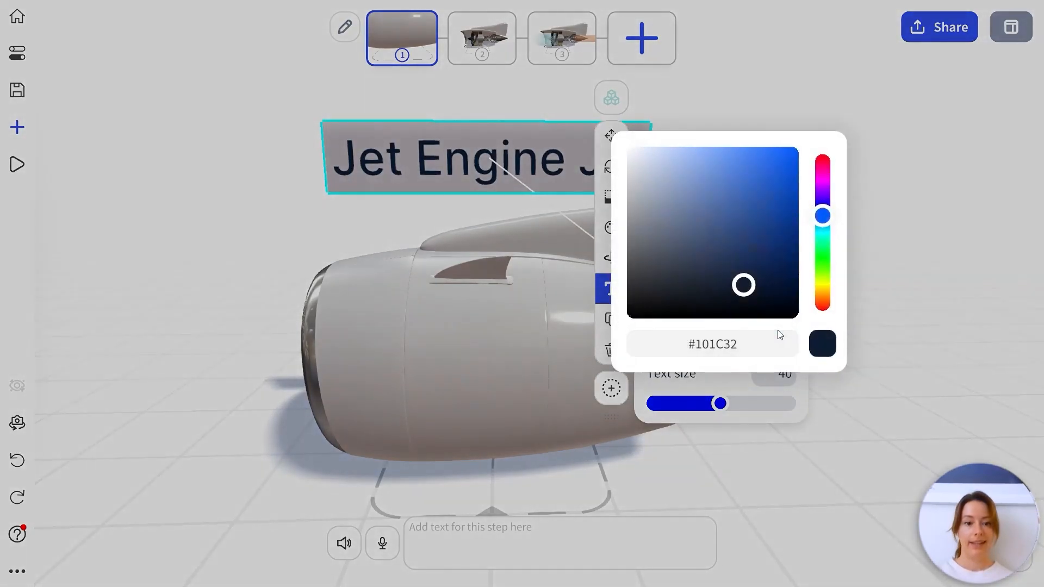
{"action": "left_click_drag", "start_coordinate": [743, 286], "coordinate": [777, 268]}
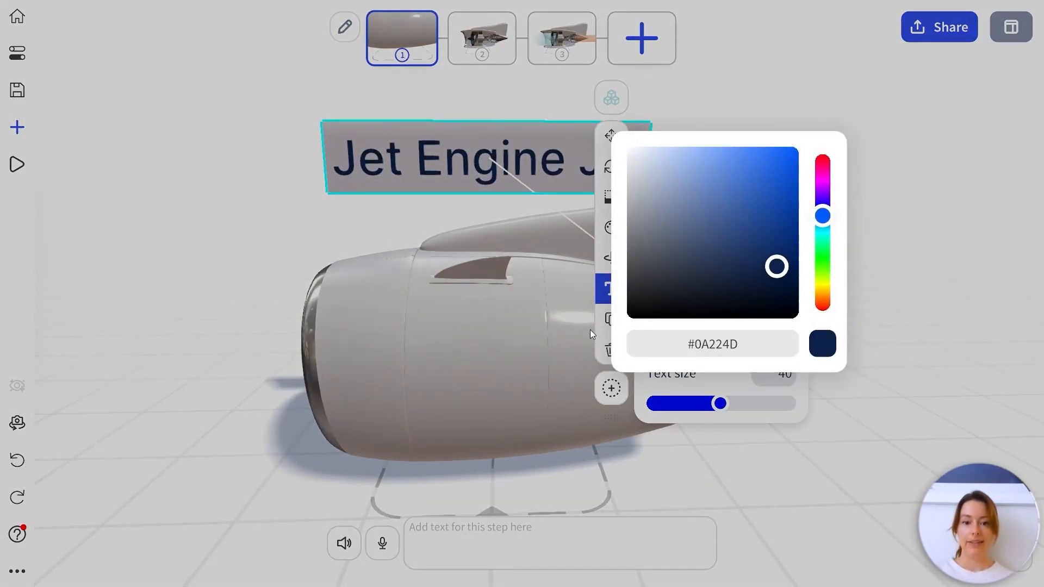
{"action": "left_click", "coordinate": [566, 316]}
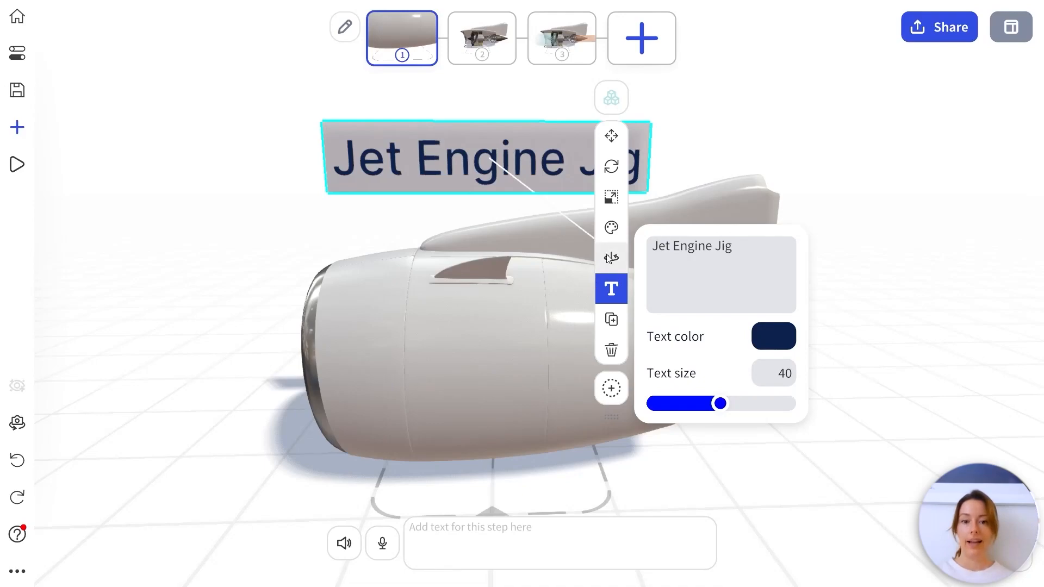
Step: Hide the background panel behind the "Jet Engine Jig" title text and deselect the title
{"action": "left_click", "coordinate": [611, 229]}
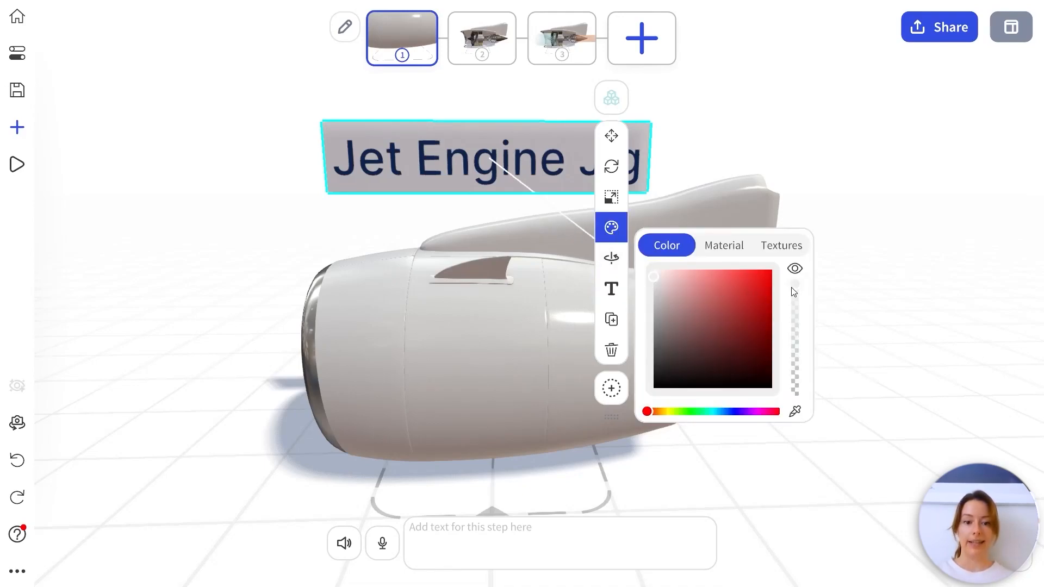
{"action": "left_click", "coordinate": [795, 269]}
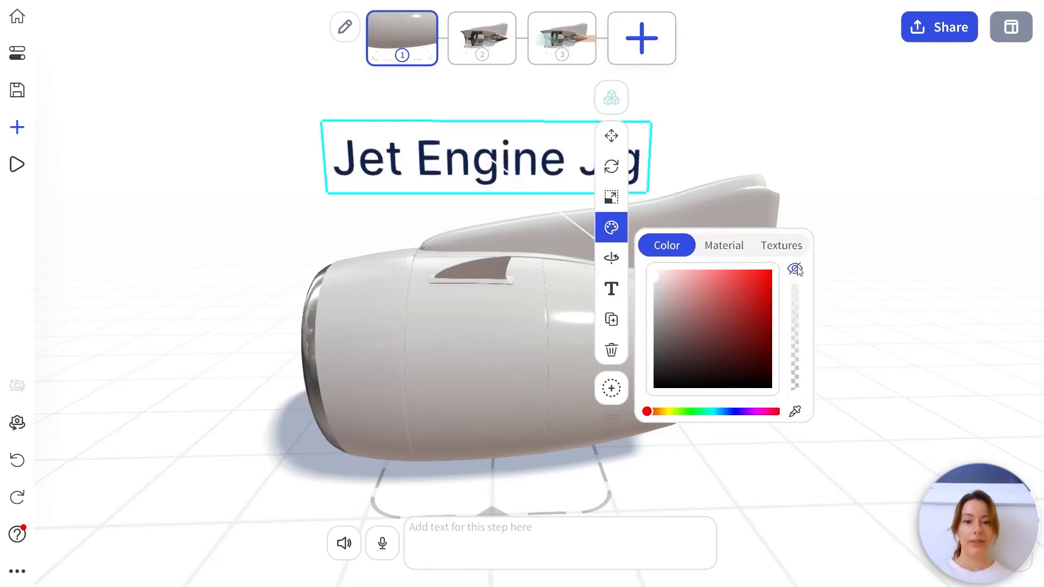
{"action": "left_click", "coordinate": [877, 218]}
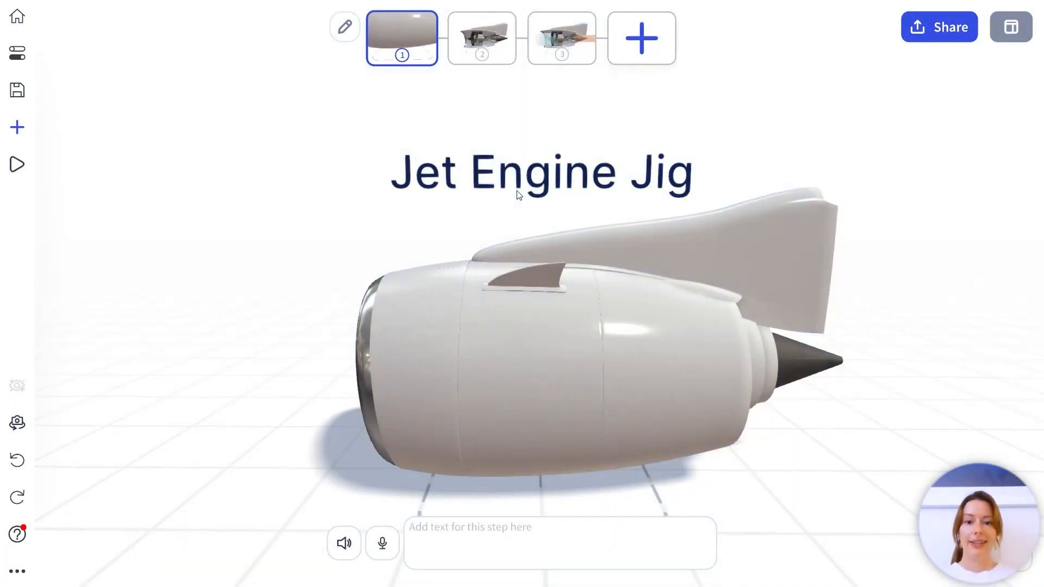
Step: Import the image "Turbo Engine Heat diagram.png" into step 3, for only this step
{"action": "left_click", "coordinate": [545, 40]}
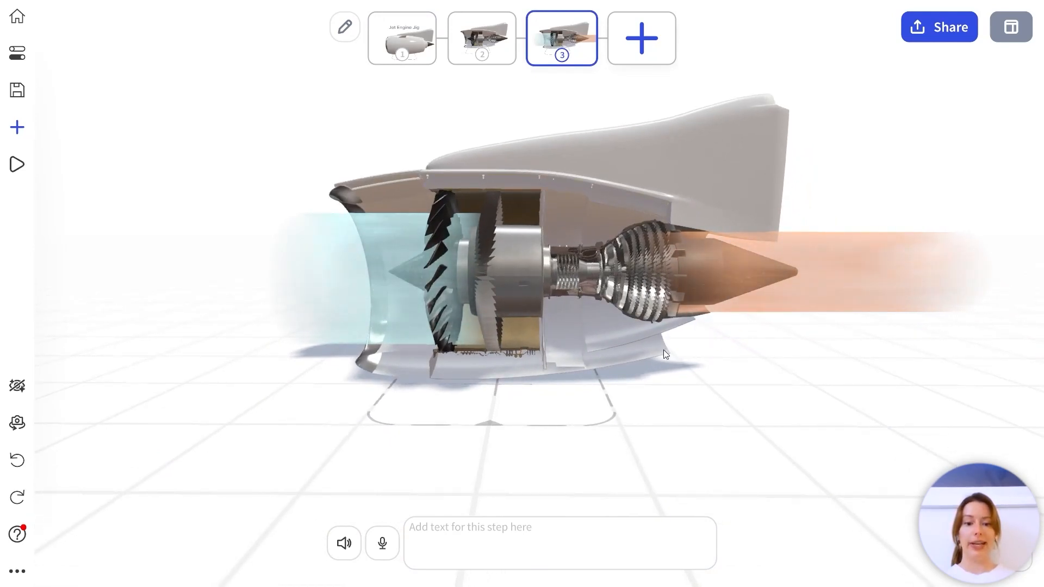
{"action": "left_click", "coordinate": [17, 127]}
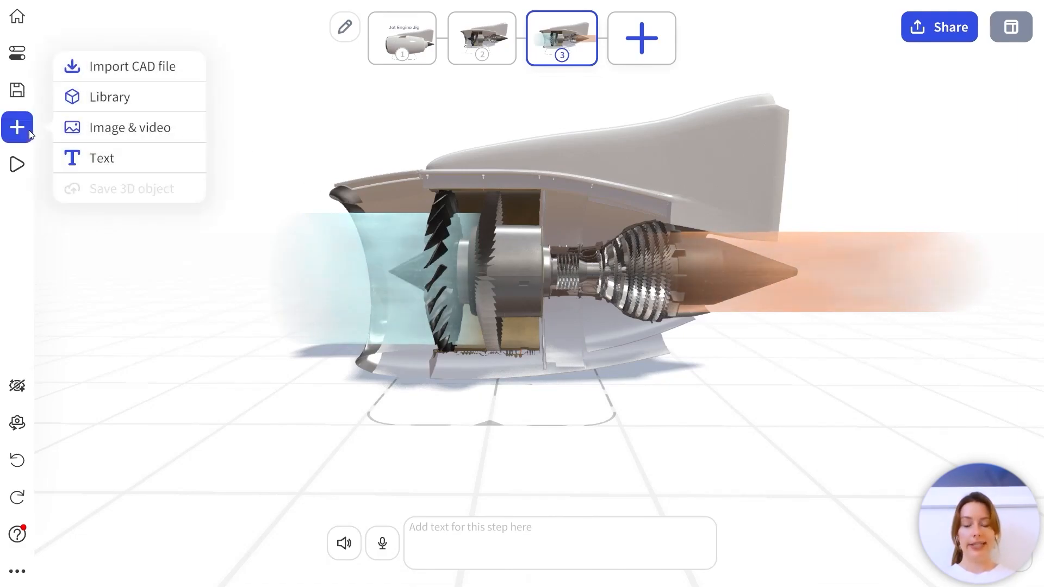
{"action": "left_click", "coordinate": [158, 129]}
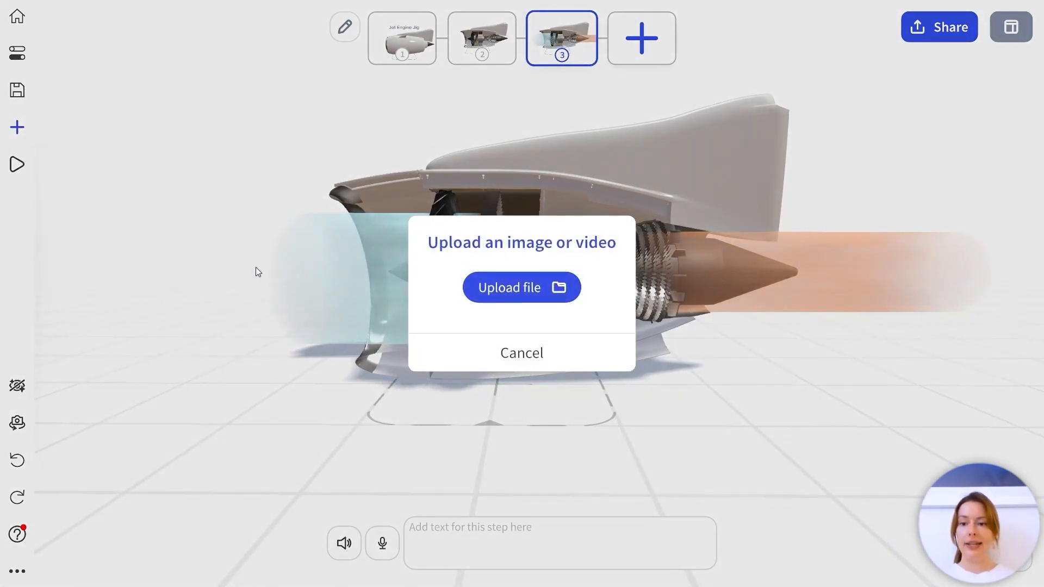
{"action": "left_click", "coordinate": [527, 292]}
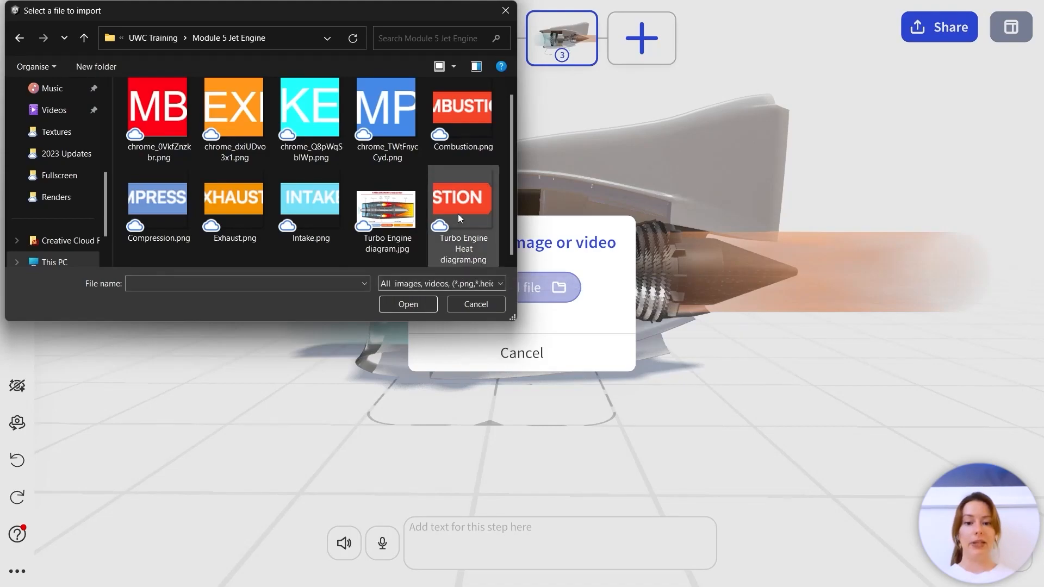
{"action": "left_click", "coordinate": [458, 213]}
{"action": "left_click", "coordinate": [405, 304]}
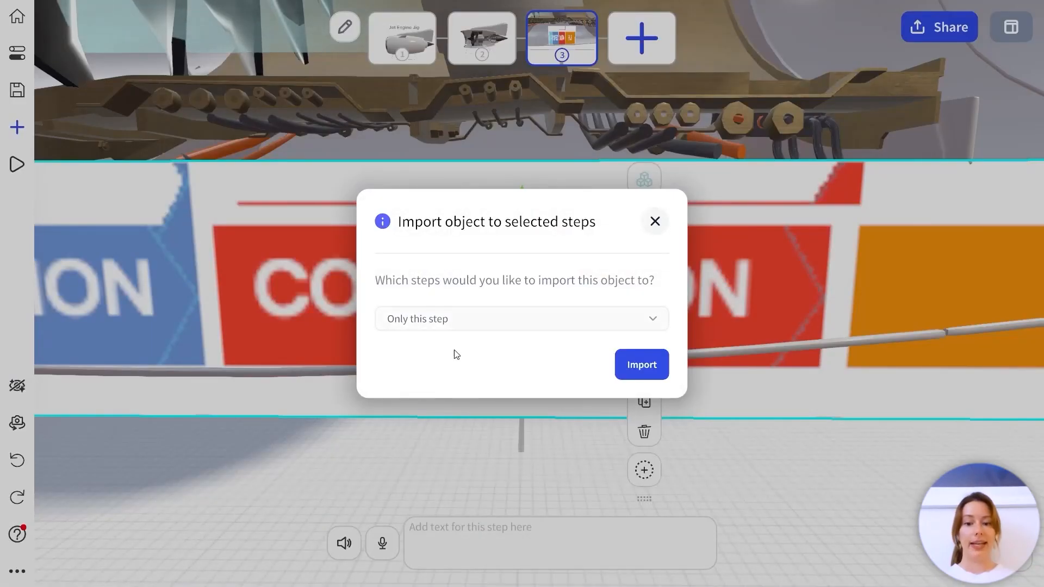
{"action": "left_click", "coordinate": [642, 364]}
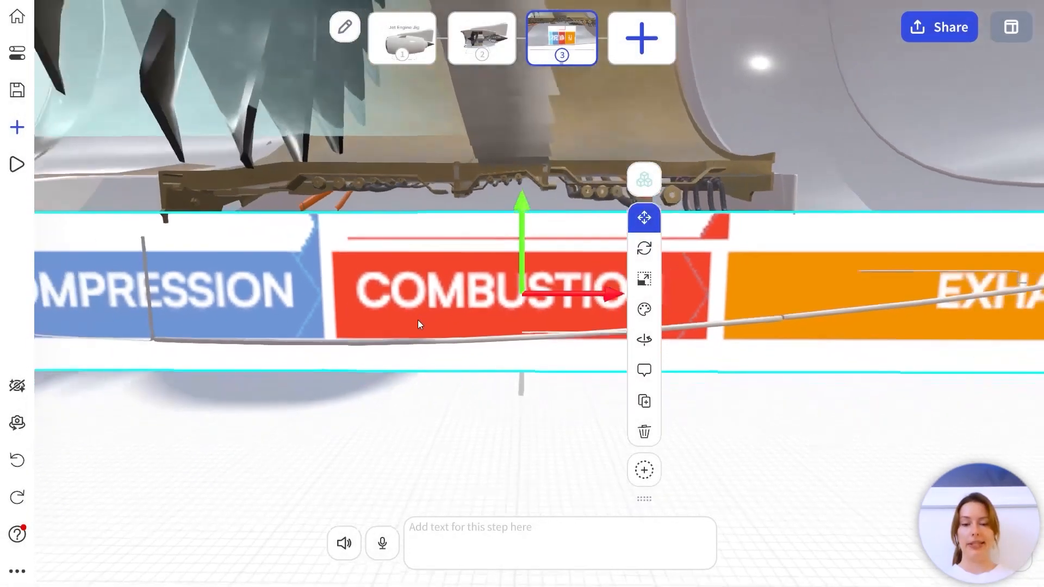
Step: Enlarge the imported stage diagram and shift it toward the exhaust so its labels line up beneath the engine sections
{"action": "scroll", "coordinate": [417, 320], "scroll_direction": "down", "scroll_amount": 5}
{"action": "right_click_drag", "start_coordinate": [418, 321], "coordinate": [408, 360]}
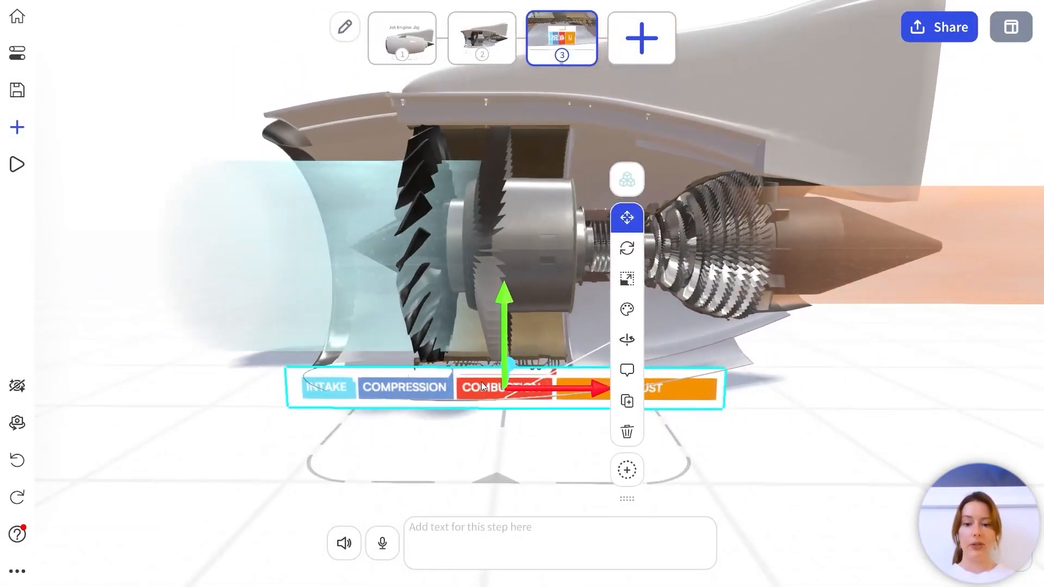
{"action": "left_click", "coordinate": [627, 279]}
{"action": "left_click_drag", "start_coordinate": [496, 392], "coordinate": [708, 447]}
{"action": "left_click", "coordinate": [627, 217]}
{"action": "left_click_drag", "start_coordinate": [561, 389], "coordinate": [719, 373]}
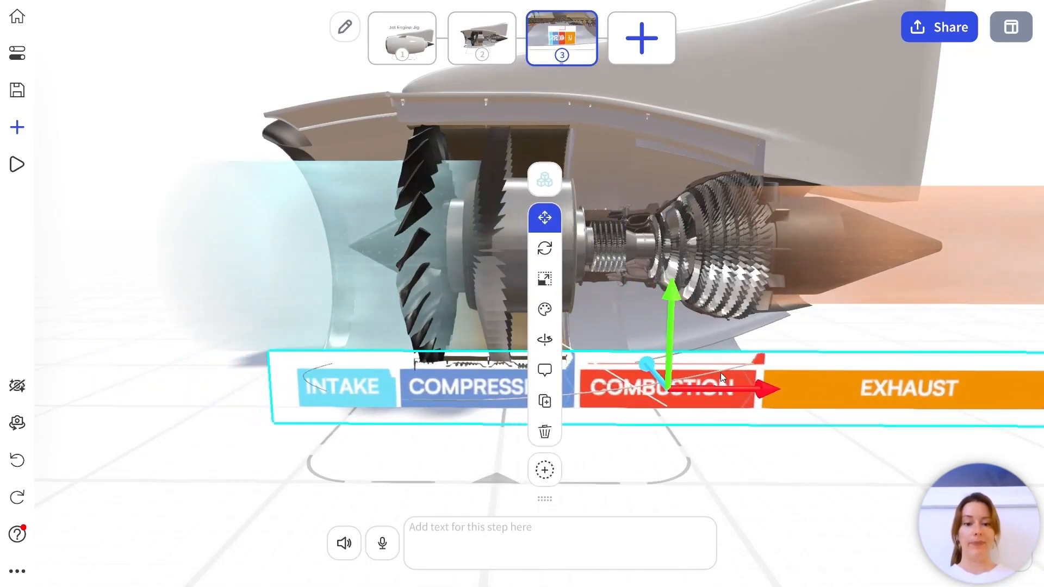
Step: Hide the white background of the stage diagram so only its colored labels remain, and deselect it
{"action": "scroll", "coordinate": [720, 373], "scroll_direction": "down", "scroll_amount": 3}
{"action": "left_click", "coordinate": [522, 309]}
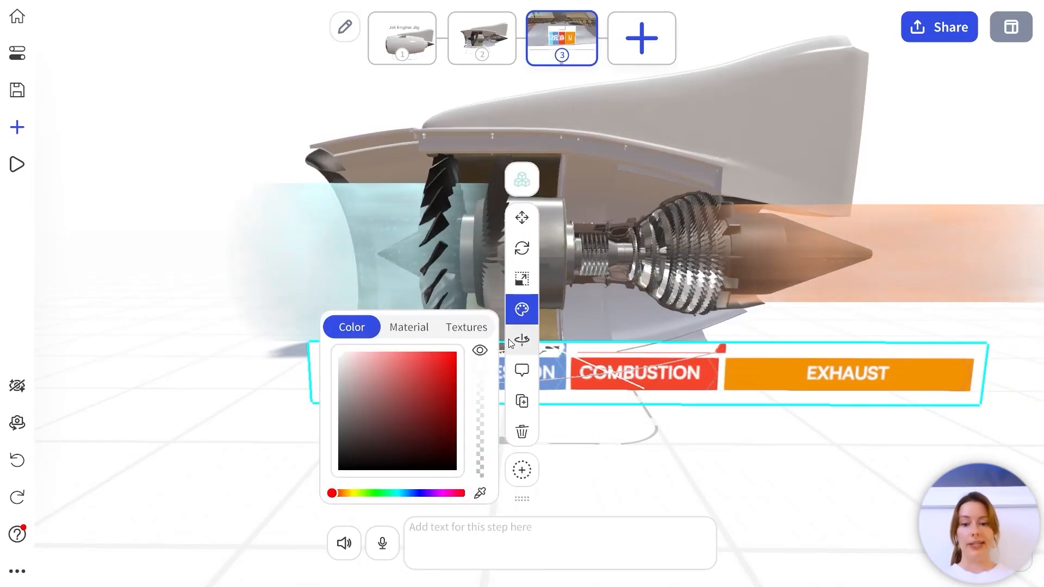
{"action": "left_click", "coordinate": [181, 235]}
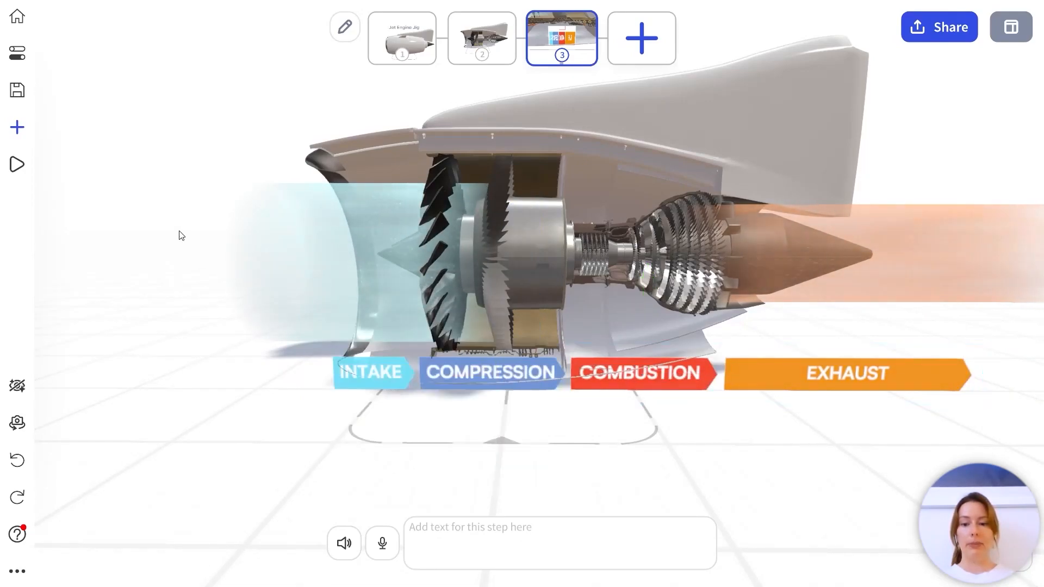
Step: Move the stage diagram slightly forward in depth, out in front of the engine's lower edge
{"action": "left_click_drag", "start_coordinate": [517, 417], "coordinate": [705, 435]}
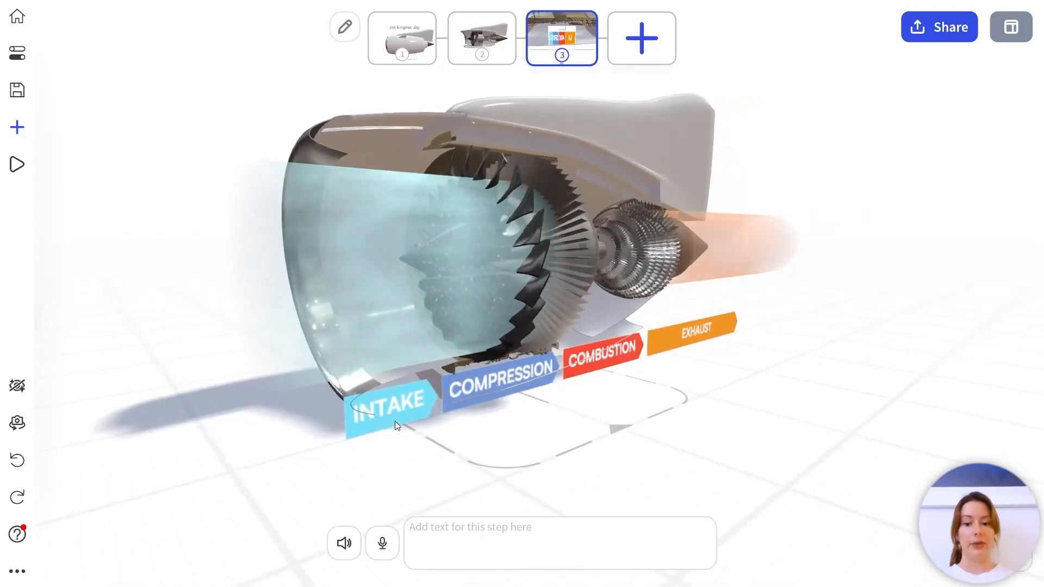
{"action": "left_click", "coordinate": [360, 422]}
{"action": "left_click_drag", "start_coordinate": [542, 354], "coordinate": [552, 344]}
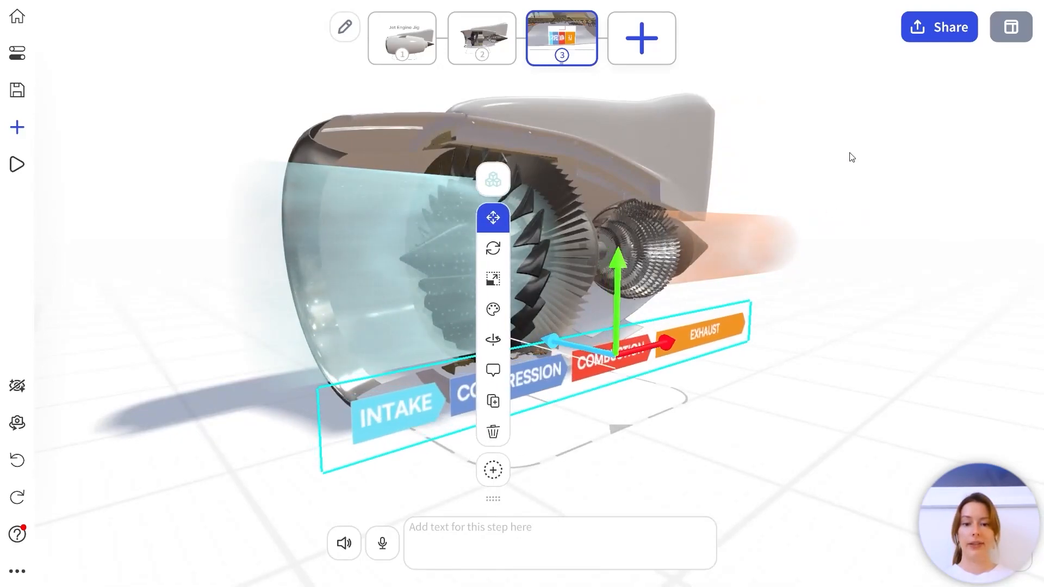
{"action": "left_click_drag", "start_coordinate": [852, 157], "coordinate": [680, 201]}
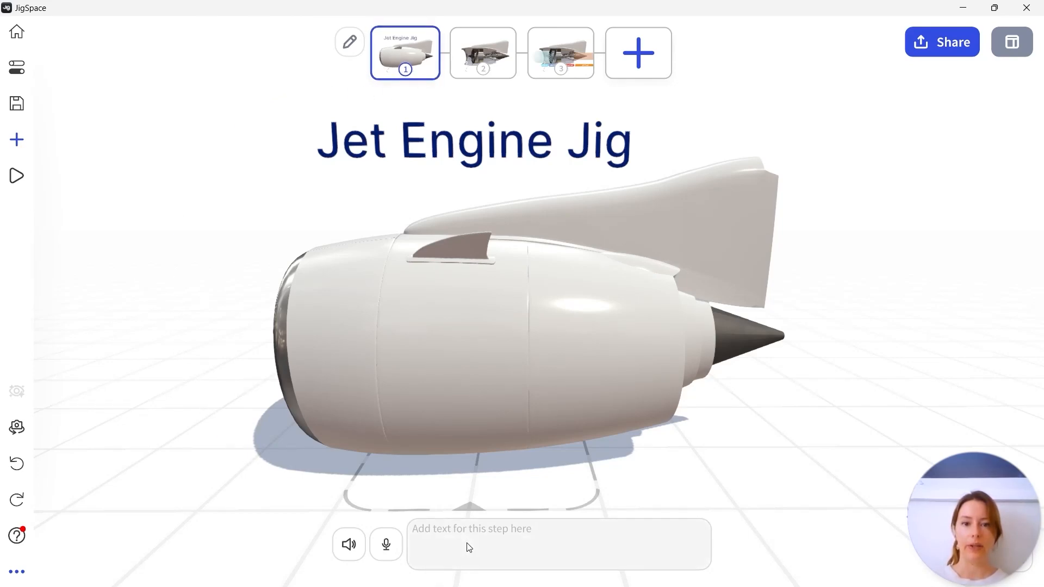
Step: Add the text "In this Jig we will be exploring the inner workings of a Jet engine." to step 1
{"action": "left_click", "coordinate": [493, 537]}
{"action": "type", "text": "In this Jig we will be exploring the inner worki"}
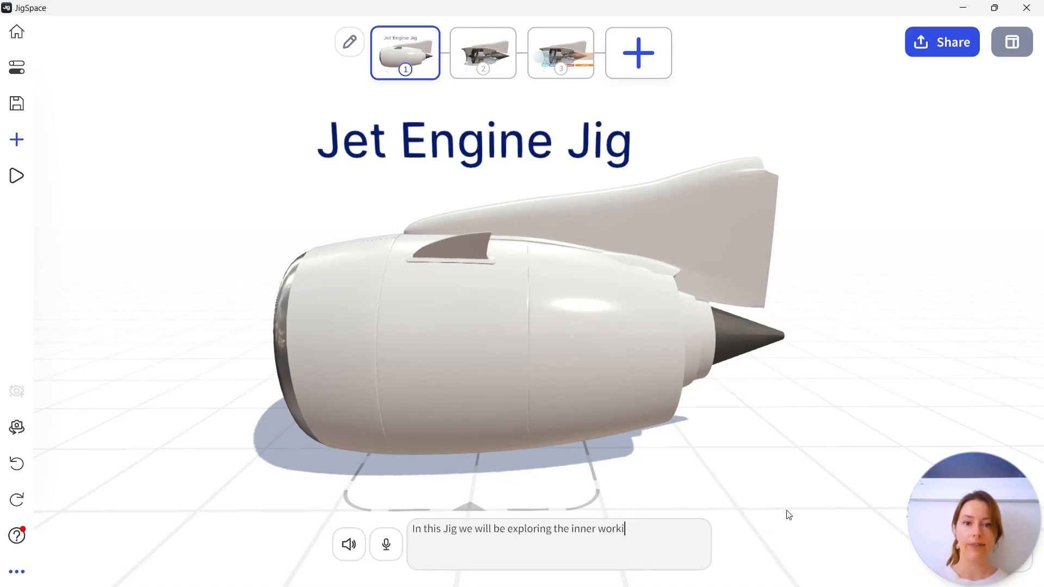
{"action": "type", "text": "ngs of a Jet engine."}
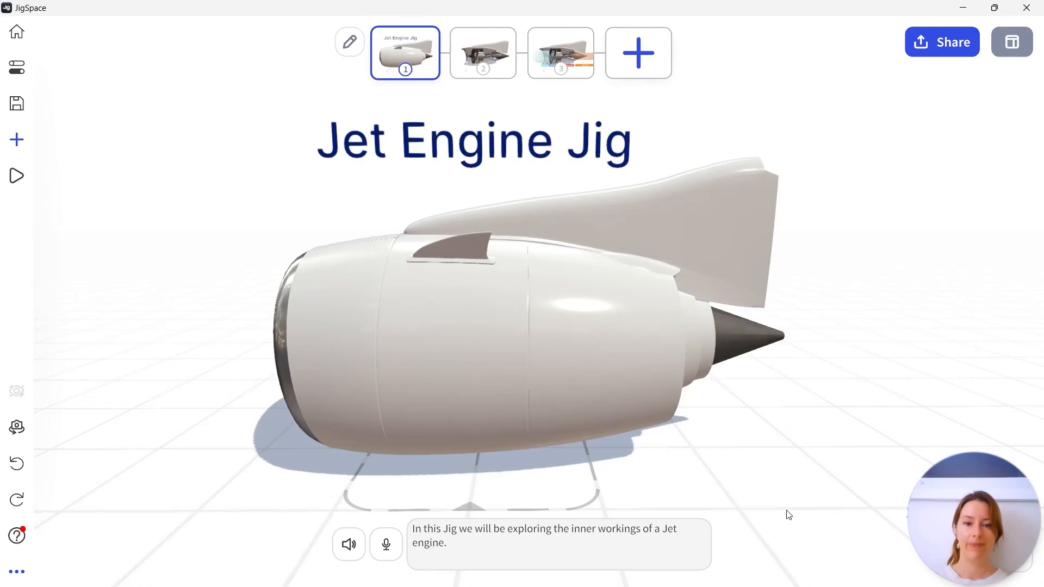
Step: Add the text "As the turbine spins it draws fresh air into the jet engine." to step 2
{"action": "left_click", "coordinate": [471, 54]}
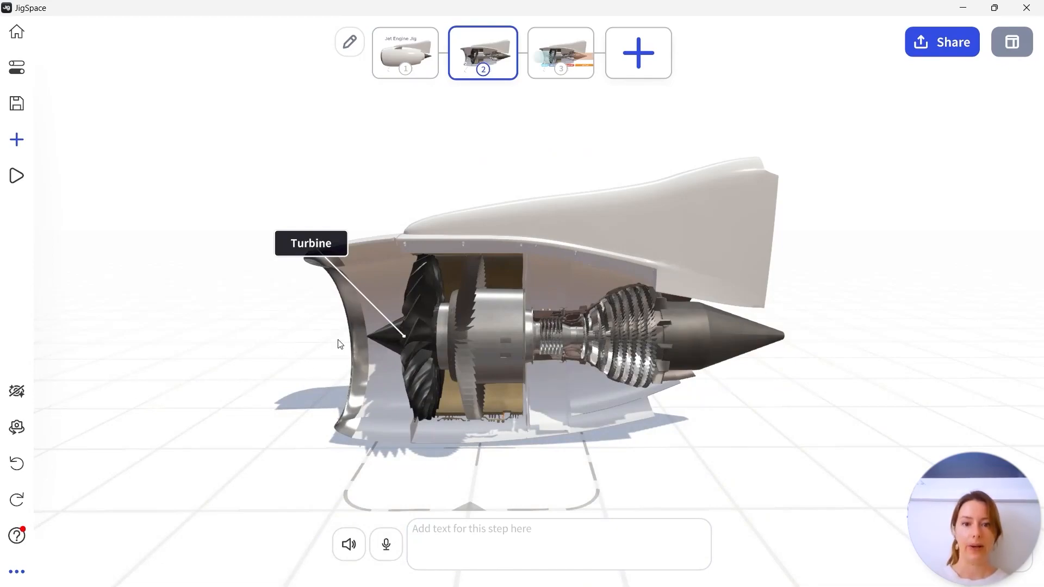
{"action": "left_click", "coordinate": [521, 529]}
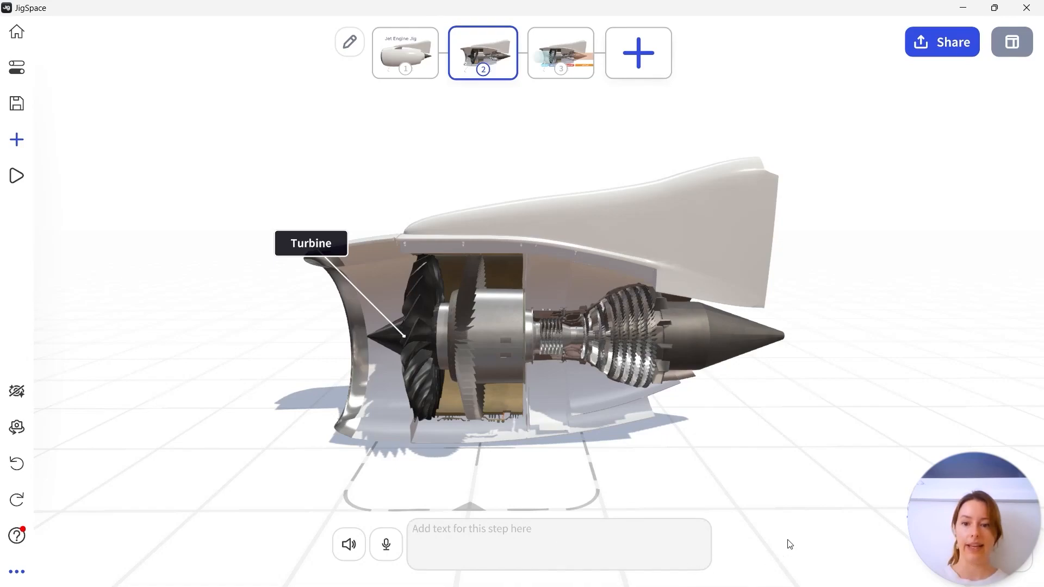
{"action": "type", "text": "As"}
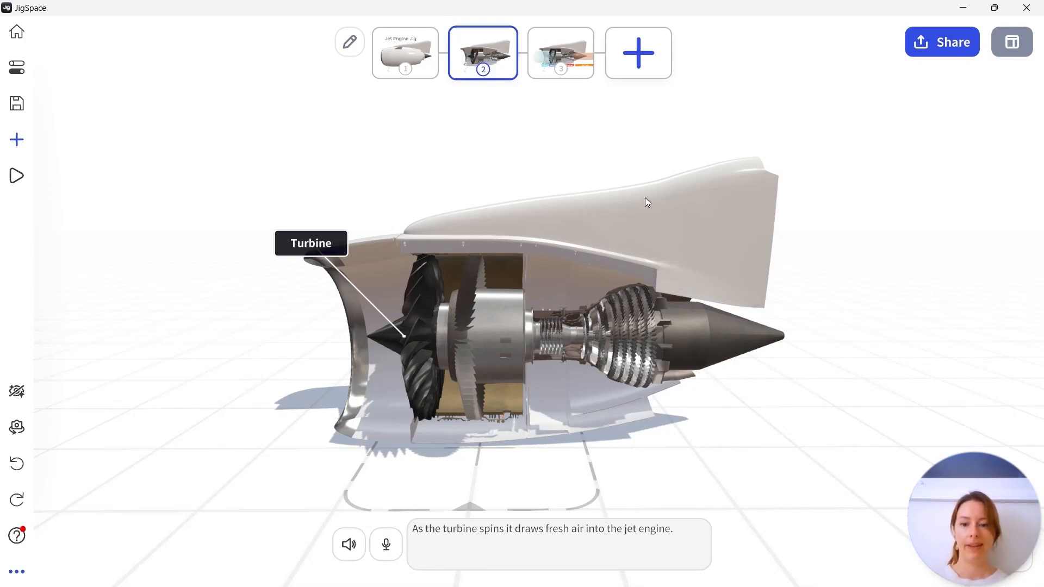
Step: Caption step 3 "This fresh air is then compressed and mixed with fuel in the combustion chamber to create the powerful thrust needed to lift a jet plane into the air."
{"action": "left_click", "coordinate": [559, 64]}
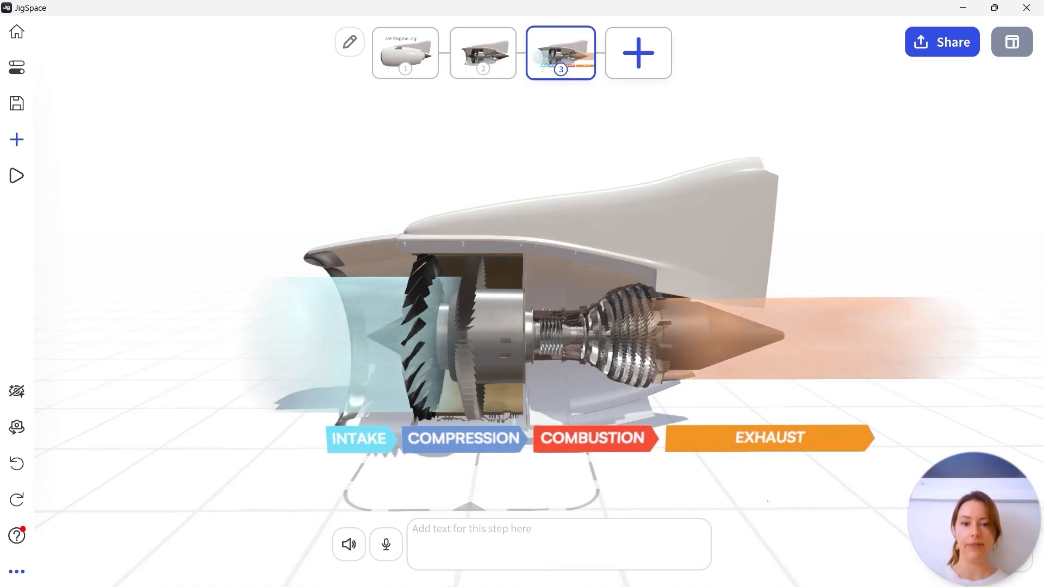
{"action": "left_click", "coordinate": [566, 553]}
{"action": "type", "text": "This "}
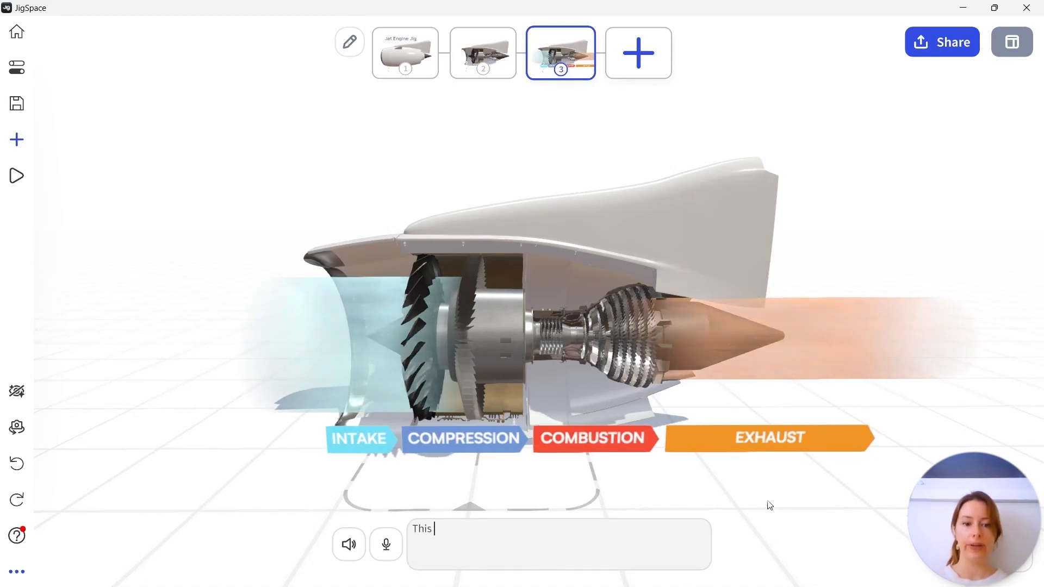
{"action": "type", "text": "fresh air is then compressed and mixed with fu"}
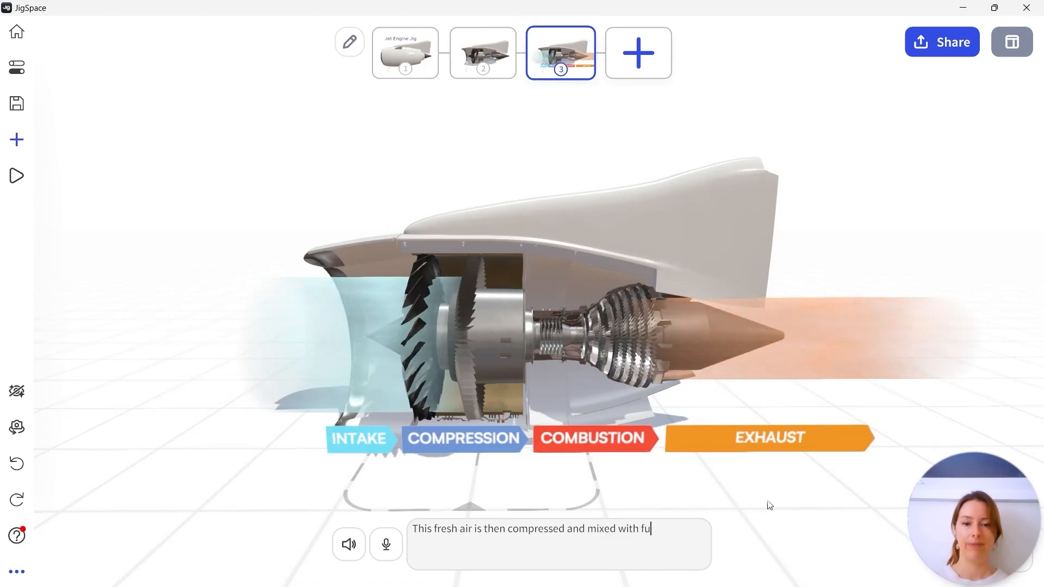
{"action": "type", "text": "el in the combustion chamber to create the powerful thrust "}
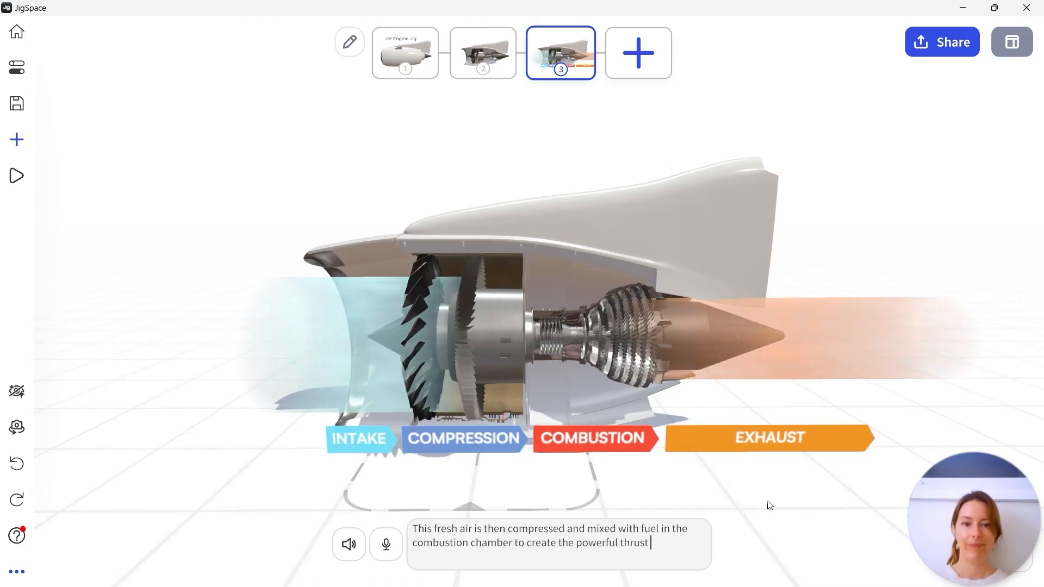
{"action": "type", "text": "needed to lift a jet plane into the air."}
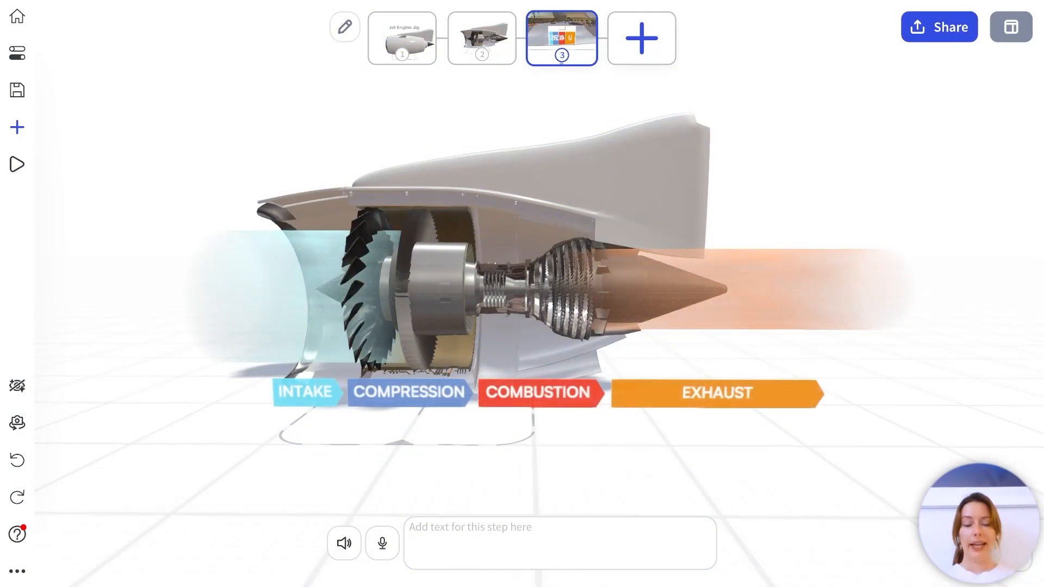
Step: Attach the sound file "Jet SFX2.mp3" to step 3
{"action": "left_click", "coordinate": [444, 536]}
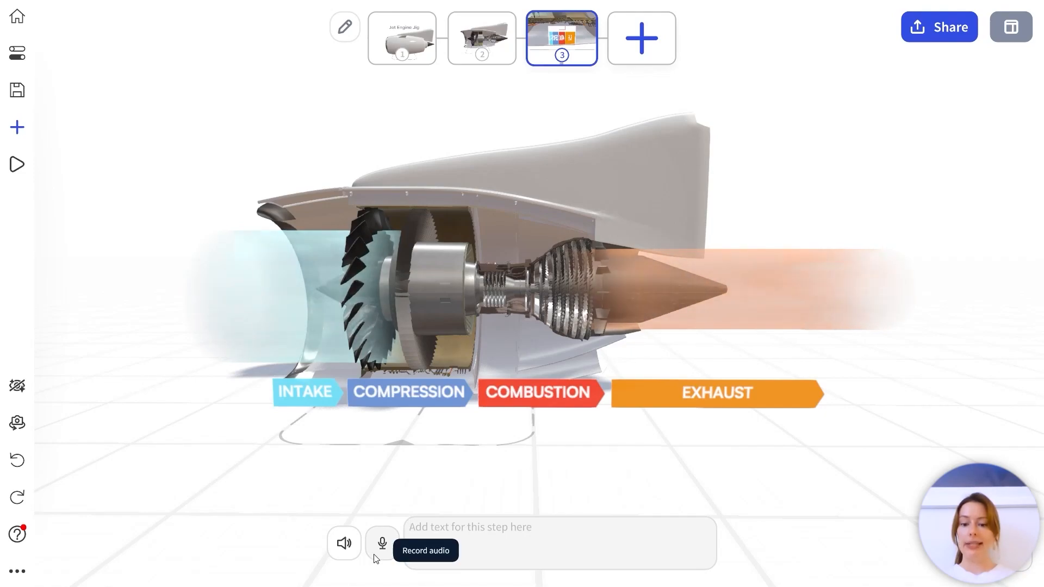
{"action": "left_click", "coordinate": [343, 543]}
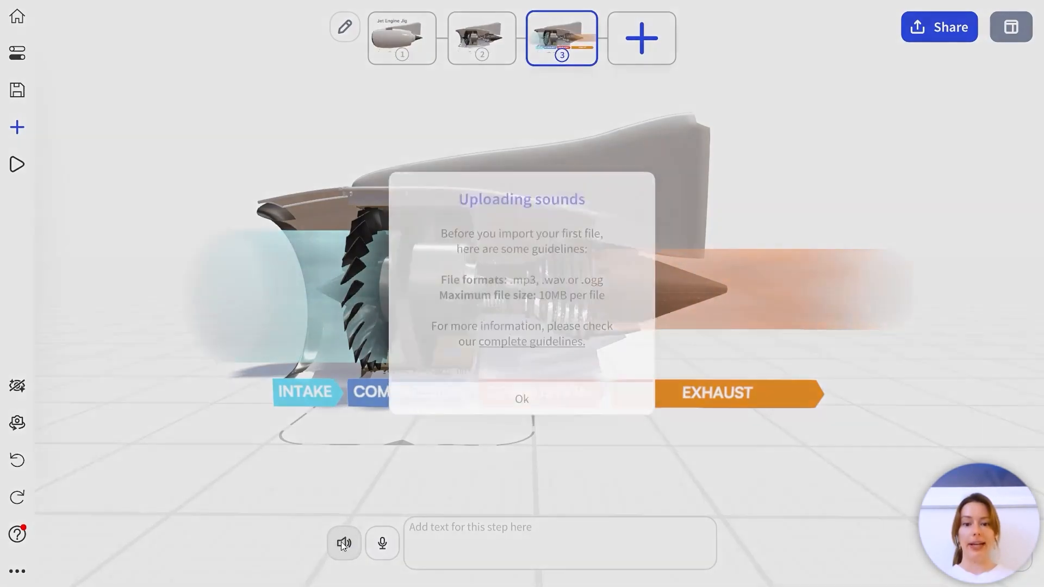
{"action": "left_click", "coordinate": [529, 391]}
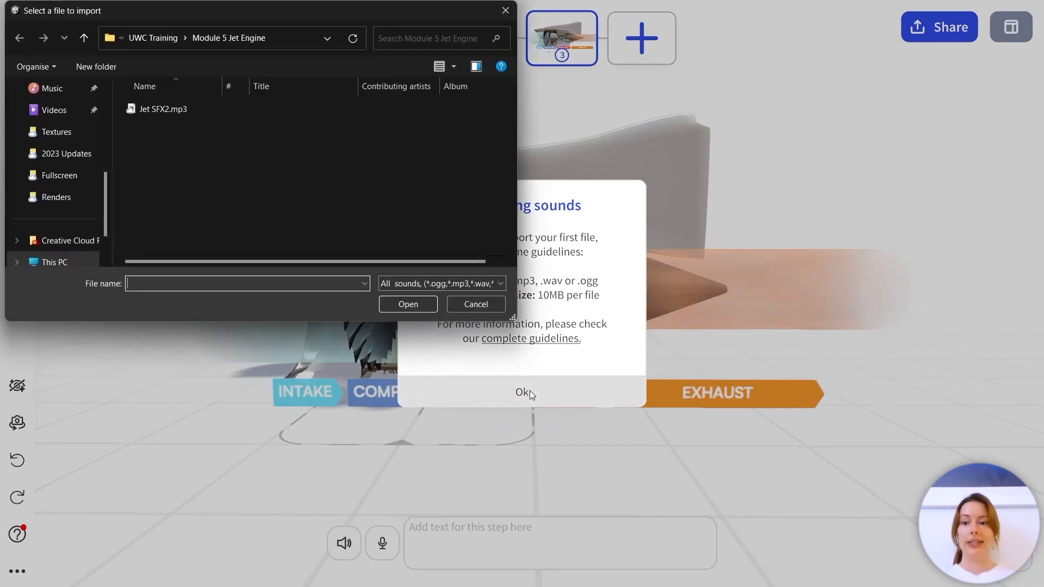
{"action": "left_click", "coordinate": [172, 112]}
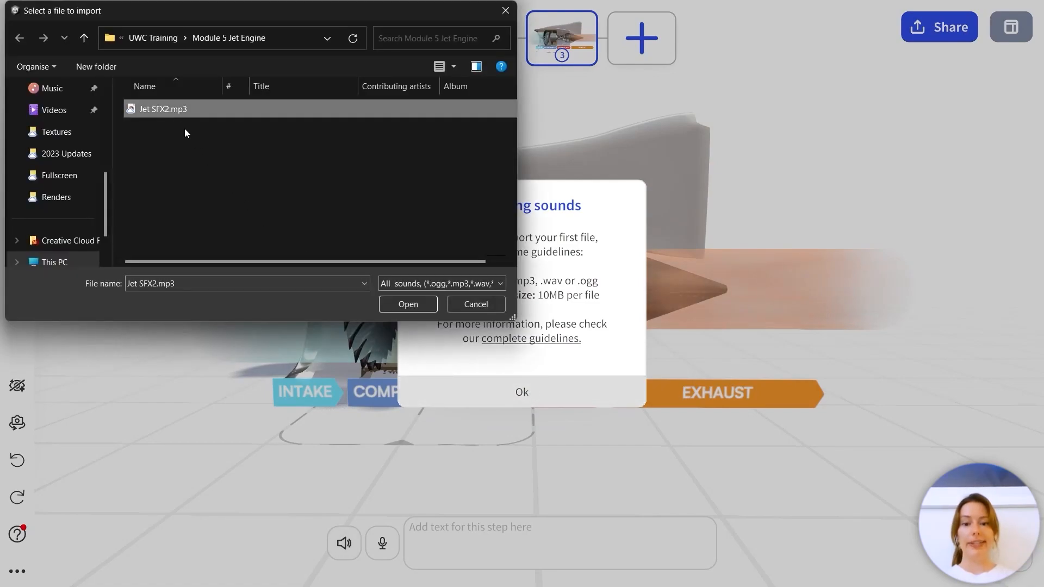
{"action": "left_click", "coordinate": [408, 304]}
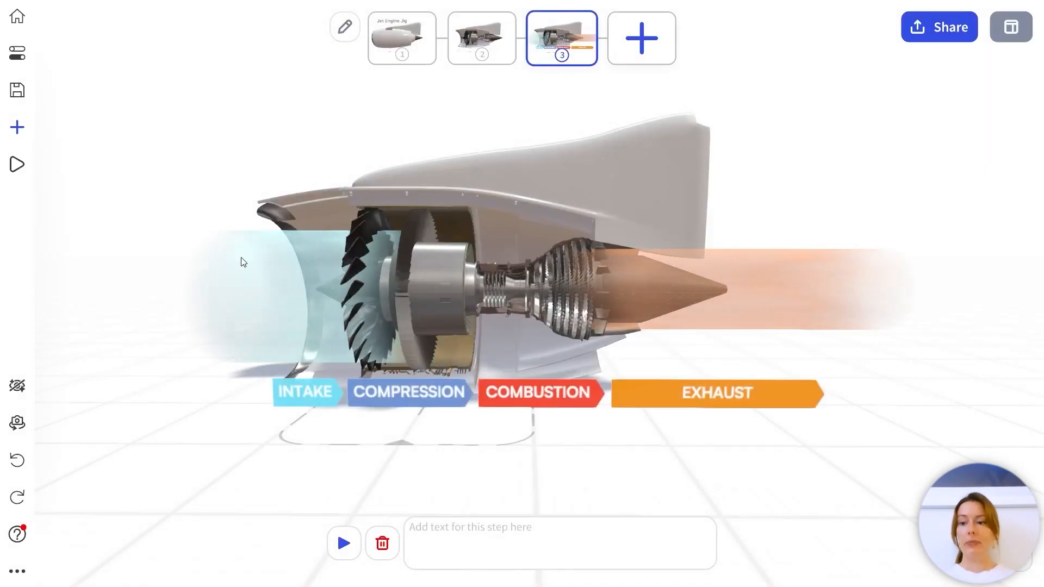
Step: Start viewing the Jig in AR, saving the unsaved changes first
{"action": "left_click", "coordinate": [22, 162]}
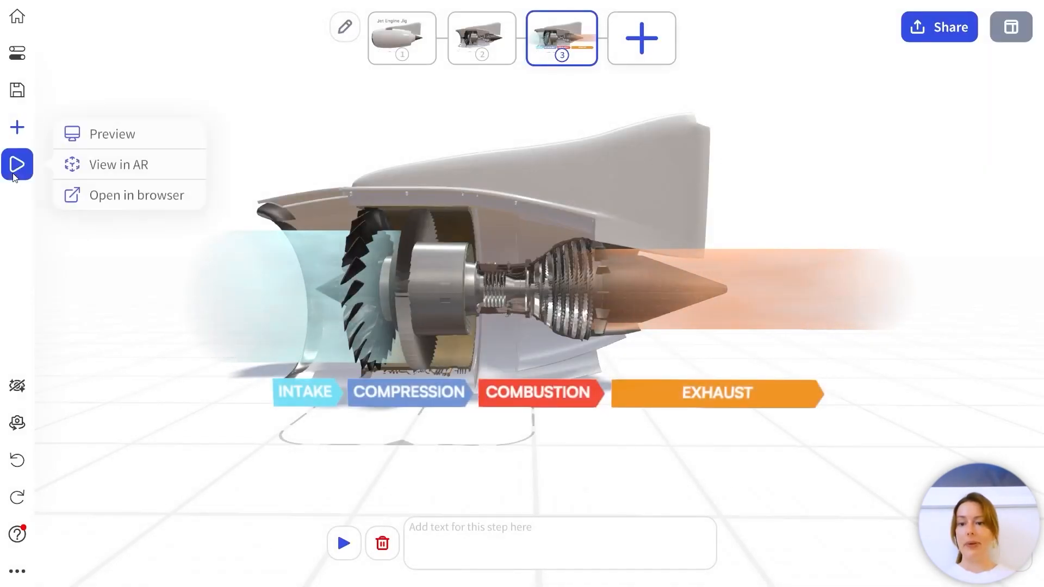
{"action": "left_click", "coordinate": [138, 169]}
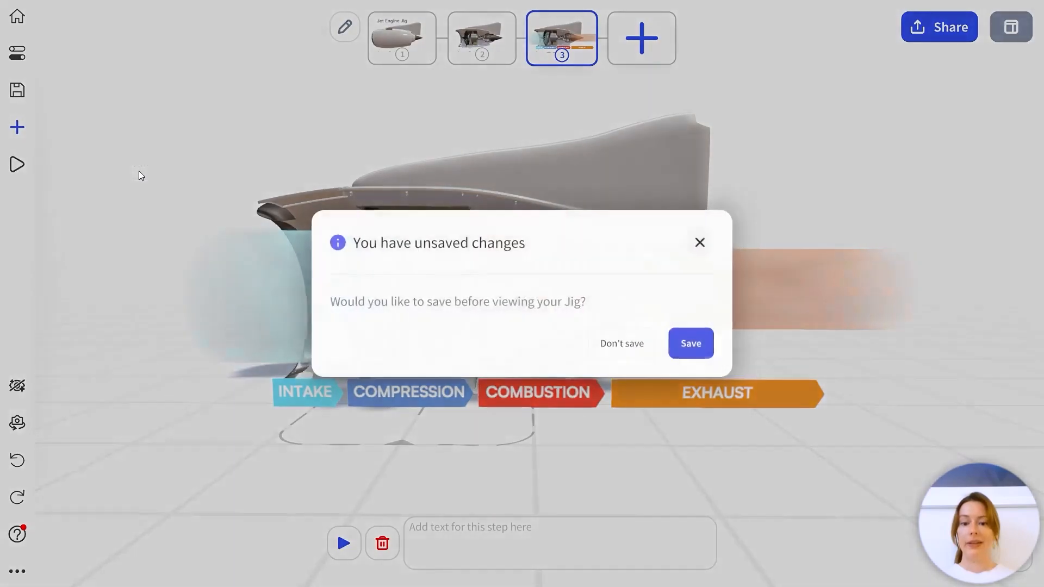
{"action": "left_click", "coordinate": [690, 344]}
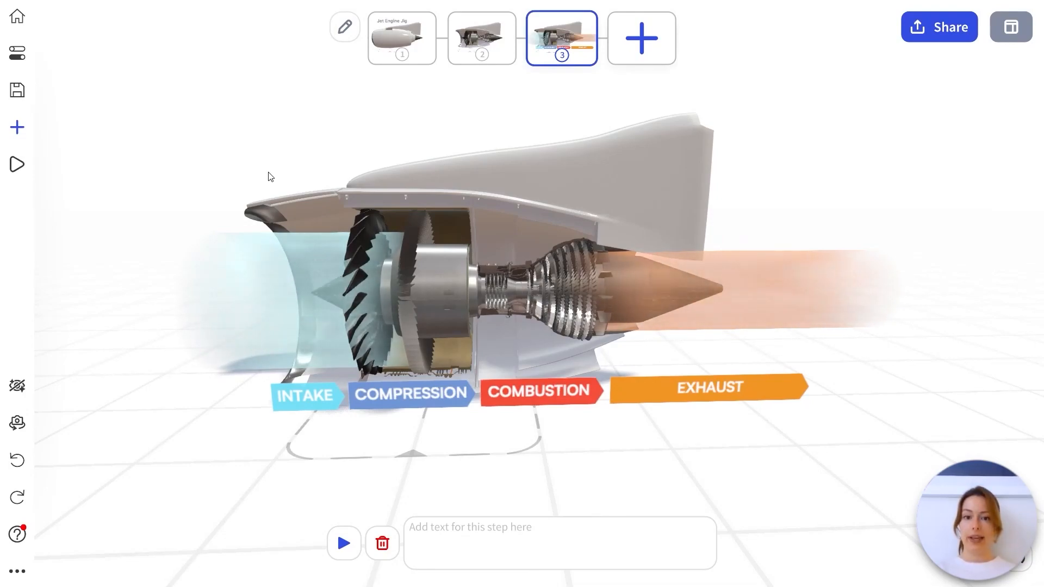
Step: Name the Jig "Jet Engine Jig" and describe it as "In this Jig we will explore the internal components of the Jet Engine."
{"action": "left_click", "coordinate": [19, 63]}
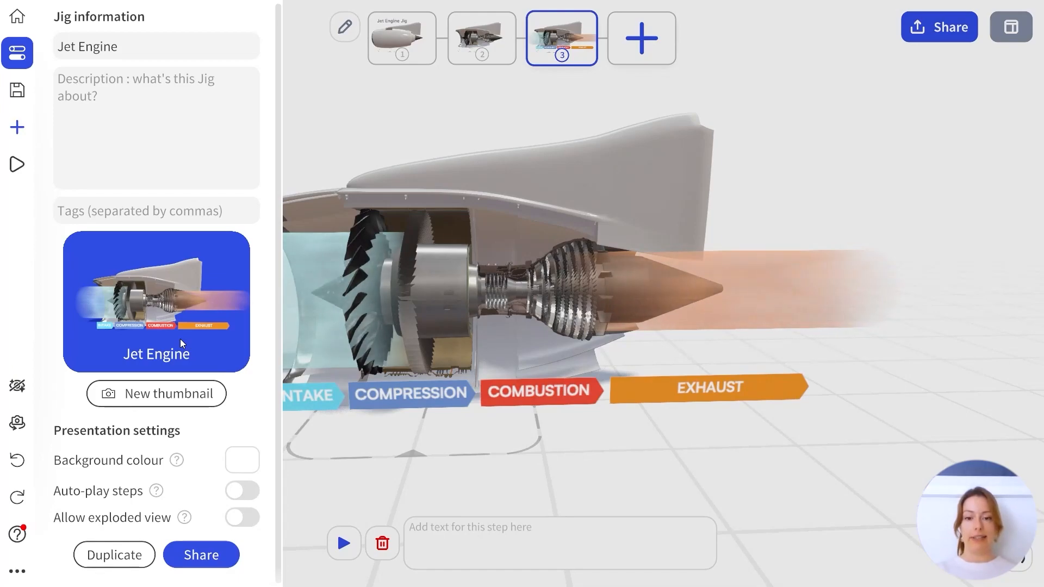
{"action": "left_click", "coordinate": [158, 52]}
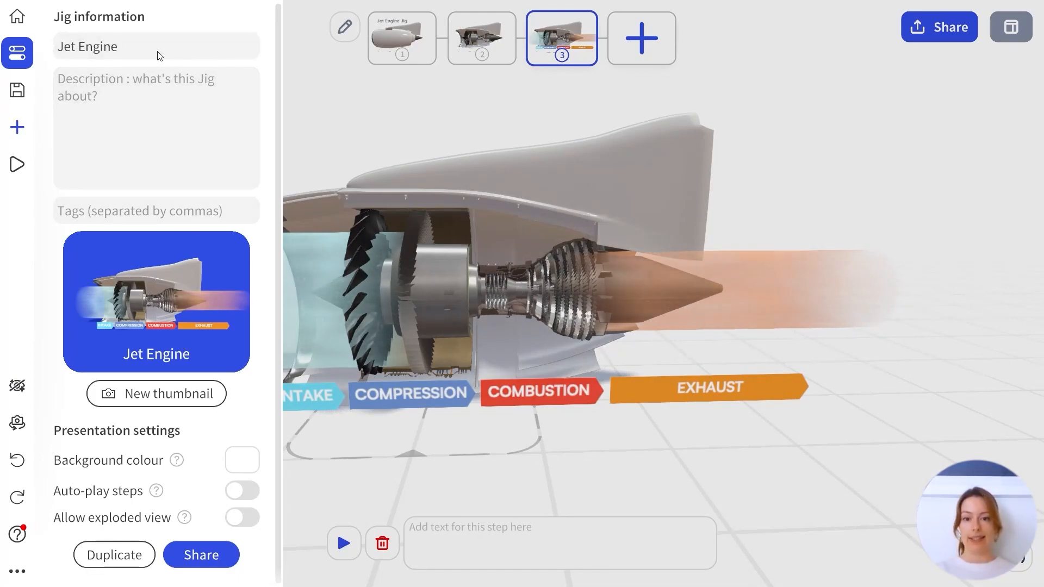
{"action": "type", "text": "Jig"}
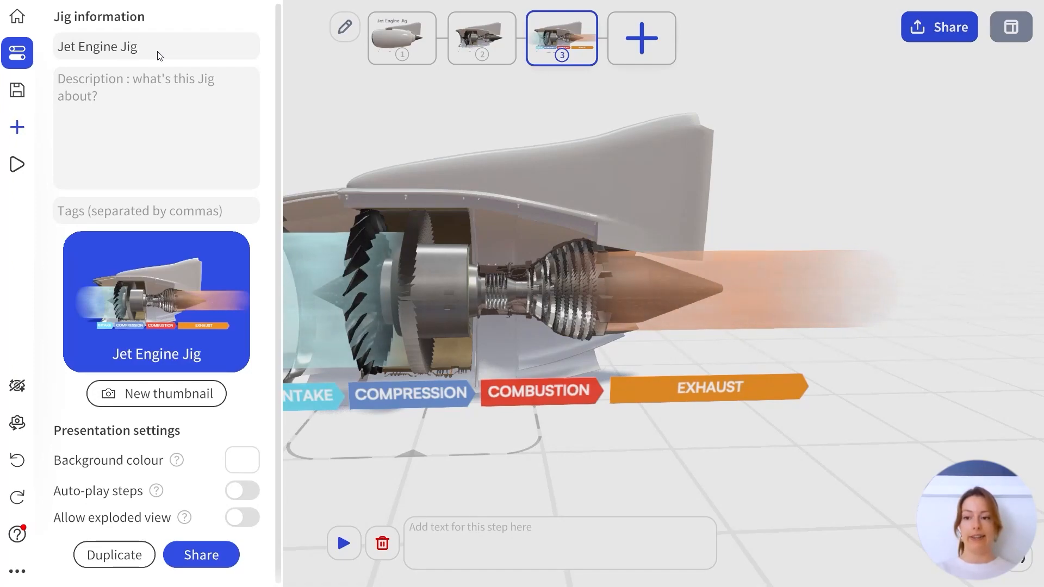
{"action": "left_click", "coordinate": [174, 96]}
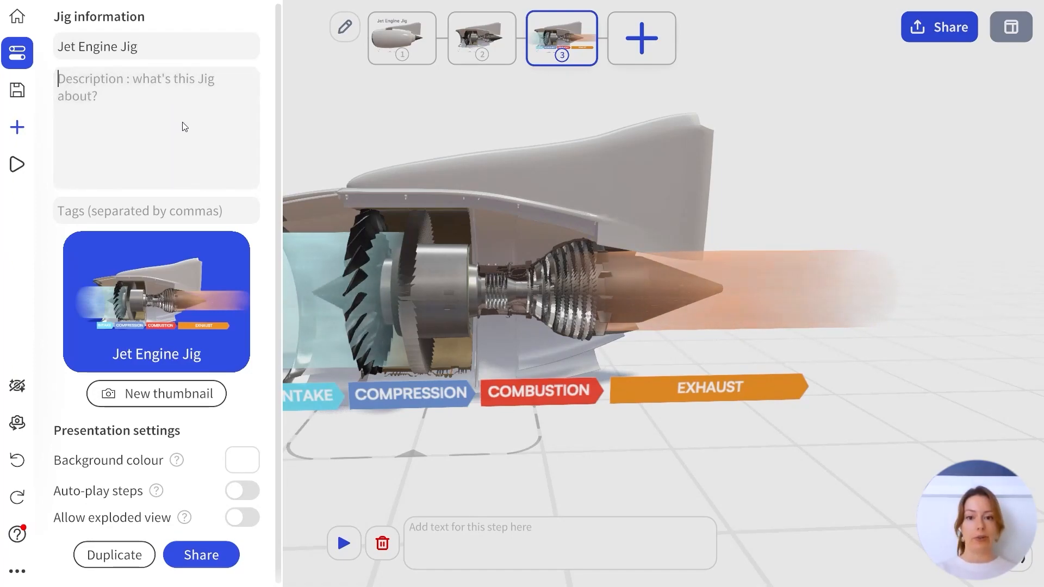
{"action": "type", "text": "In this Jig we will explore the internal components of the Jet Engine."}
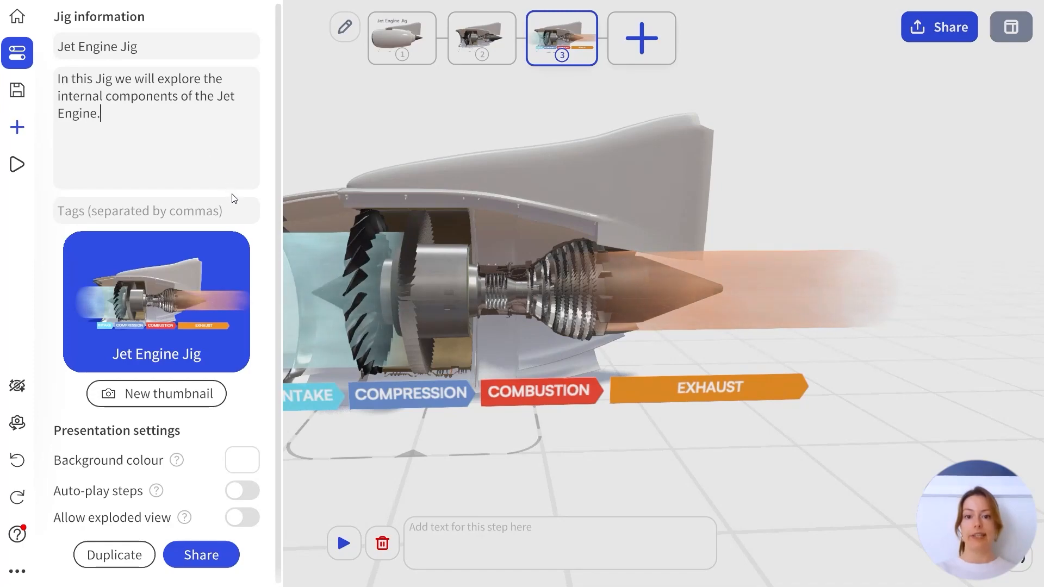
Step: Capture a new thumbnail on the black backdrop with the engine enlarged and rotated to show the fan more from the front
{"action": "left_click", "coordinate": [141, 395]}
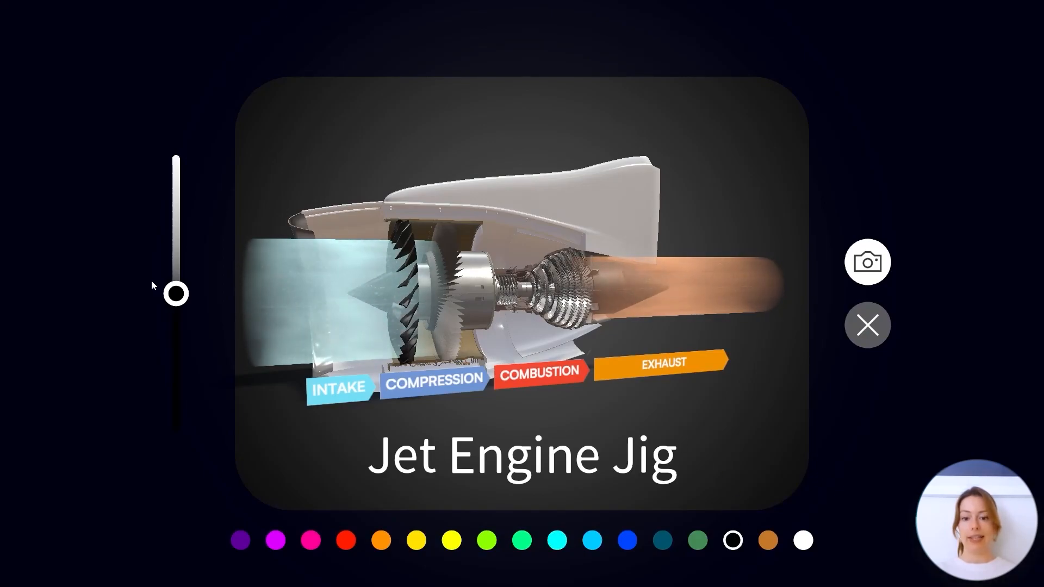
{"action": "mouse_move", "coordinate": [176, 293]}
{"action": "left_mouse_down"}
{"action": "mouse_move", "coordinate": [176, 354]}
{"action": "mouse_move", "coordinate": [175, 194]}
{"action": "mouse_move", "coordinate": [175, 290]}
{"action": "left_mouse_up"}
{"action": "left_click_drag", "start_coordinate": [465, 291], "coordinate": [538, 280]}
{"action": "scroll", "coordinate": [538, 281], "scroll_direction": "up", "scroll_amount": 2}
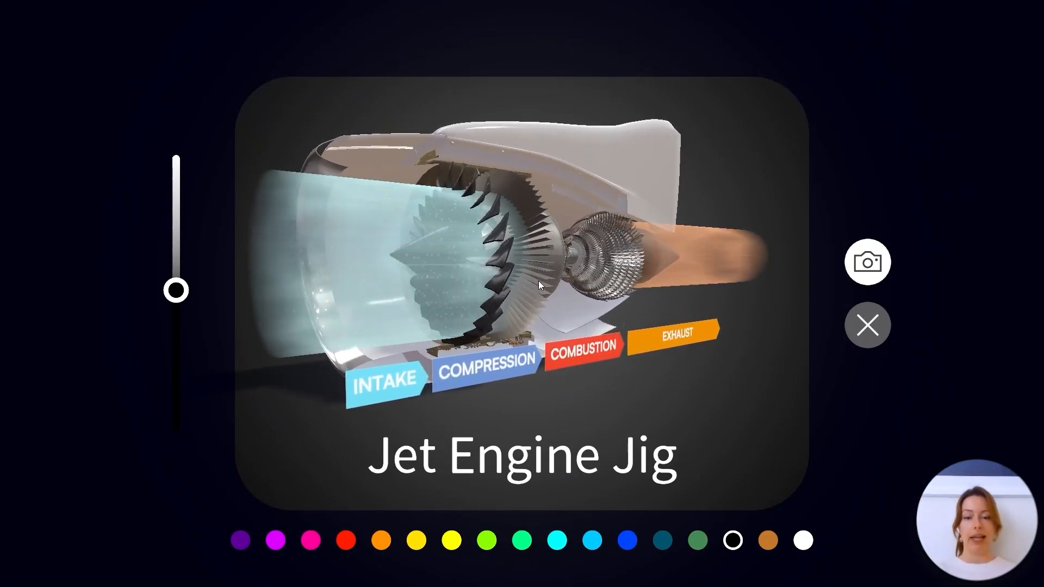
{"action": "left_click", "coordinate": [871, 272]}
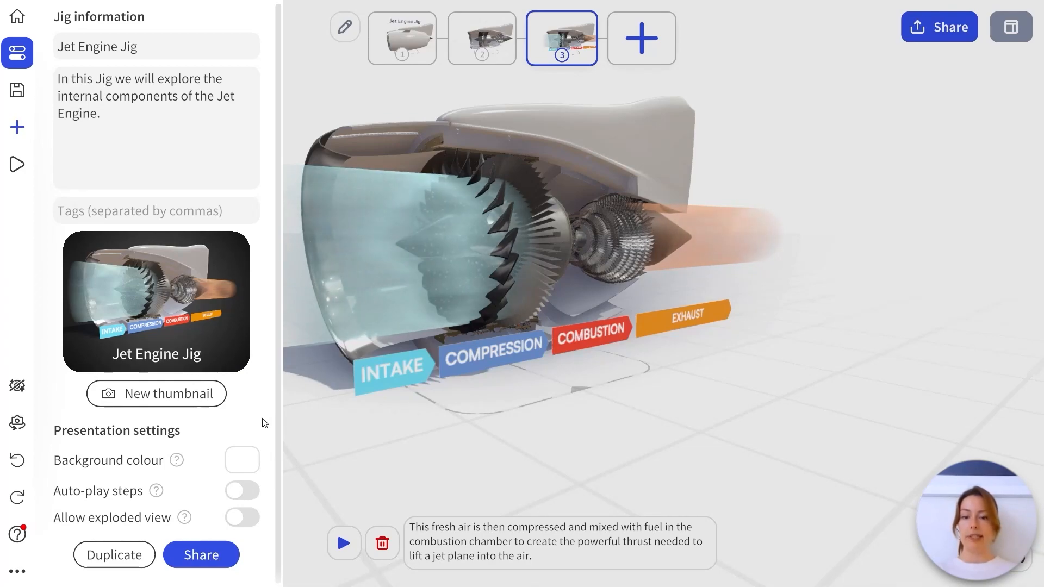
Step: Try a black #000000 presentation background, then return it to white #FFFFFF
{"action": "left_click", "coordinate": [239, 461]}
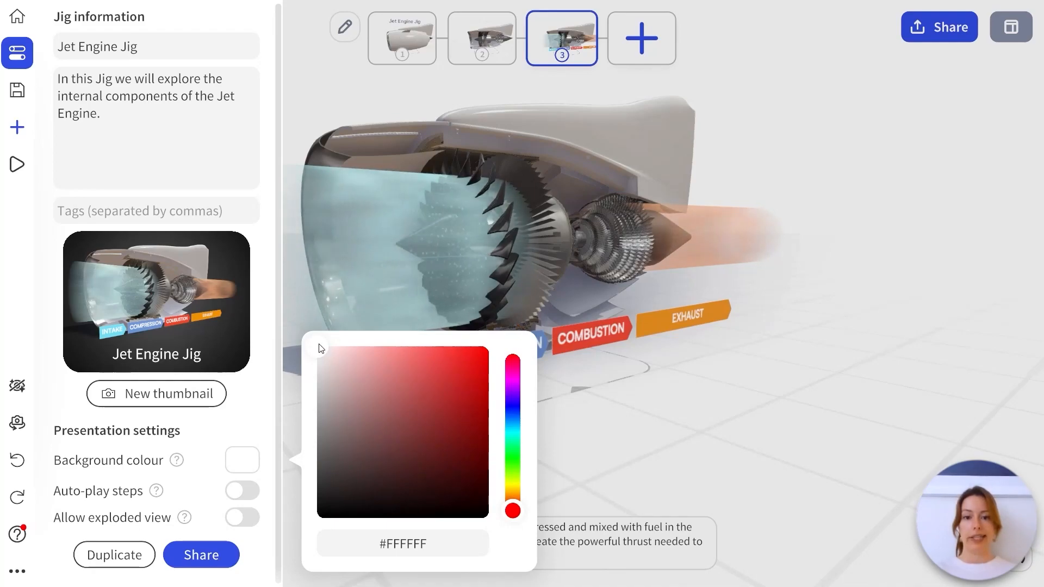
{"action": "left_click_drag", "start_coordinate": [320, 347], "coordinate": [310, 521]}
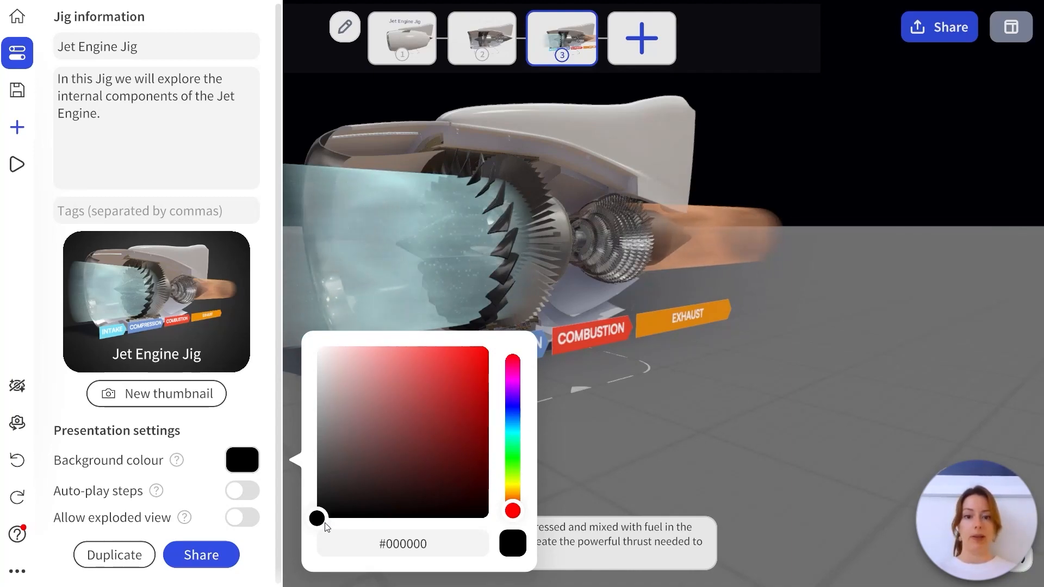
{"action": "left_click_drag", "start_coordinate": [325, 524], "coordinate": [293, 336]}
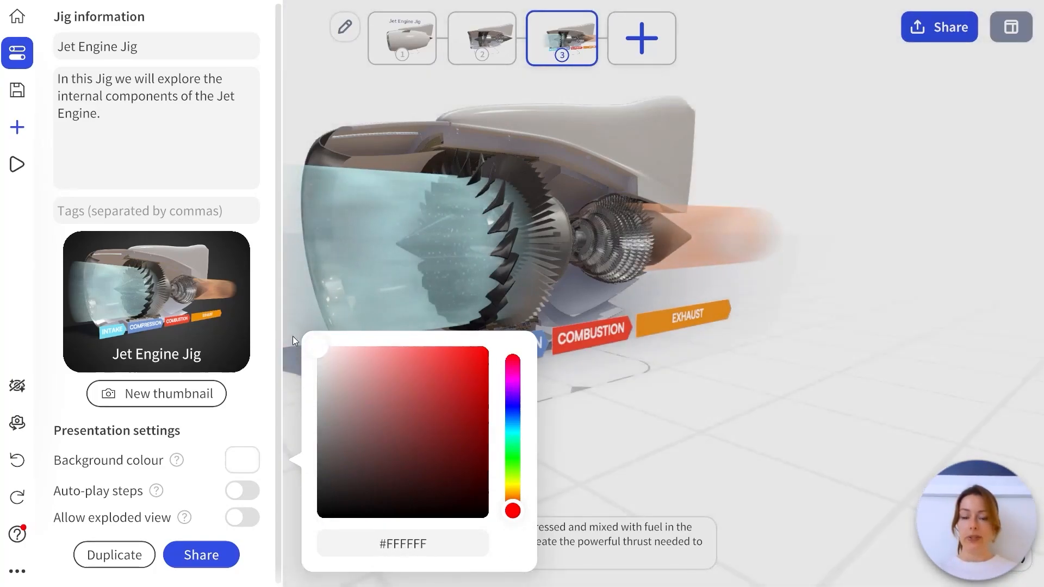
{"action": "left_click", "coordinate": [243, 442]}
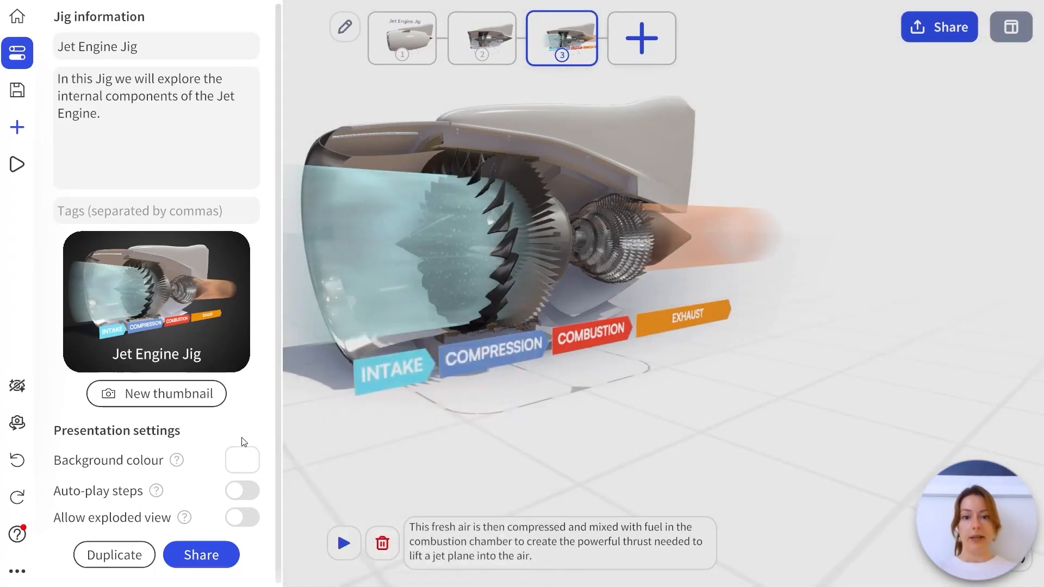
Step: Turn on auto-play steps for the presentation, and try allowing exploded view before switching that option off again
{"action": "left_click", "coordinate": [241, 489]}
{"action": "scroll", "coordinate": [272, 475], "scroll_direction": "down", "scroll_amount": 1}
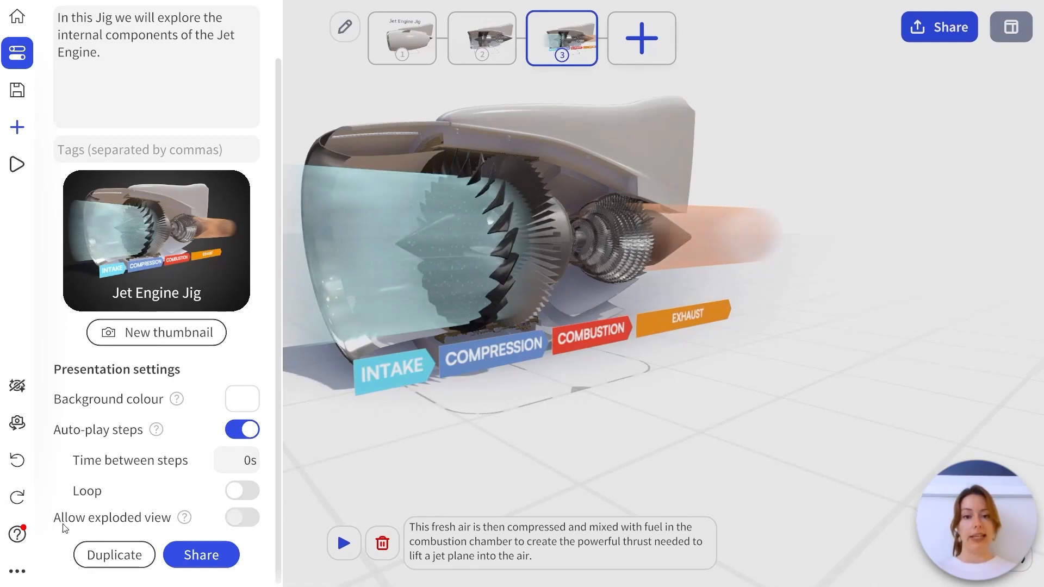
{"action": "left_click", "coordinate": [239, 521]}
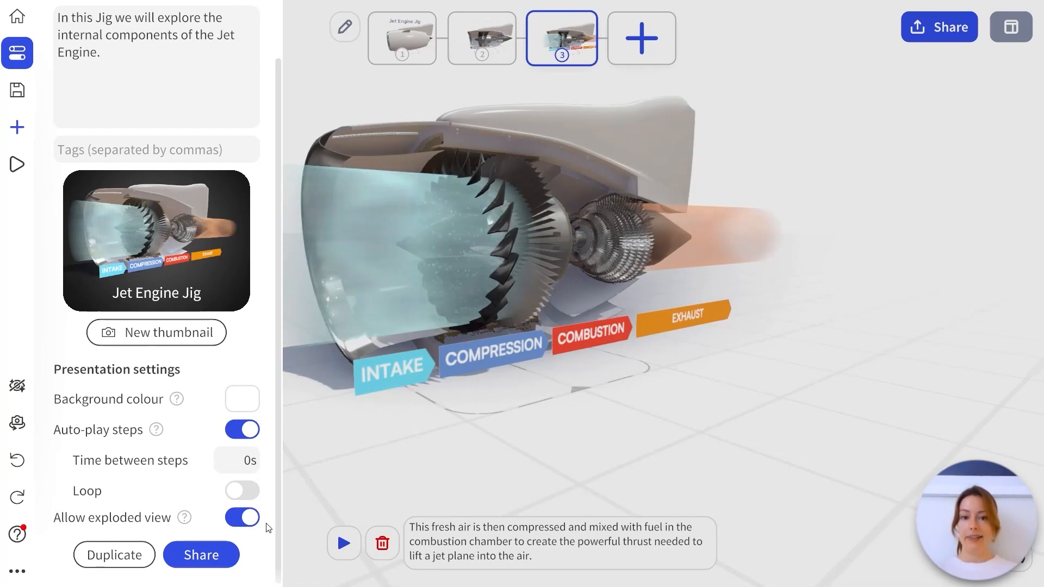
{"action": "left_click", "coordinate": [248, 522]}
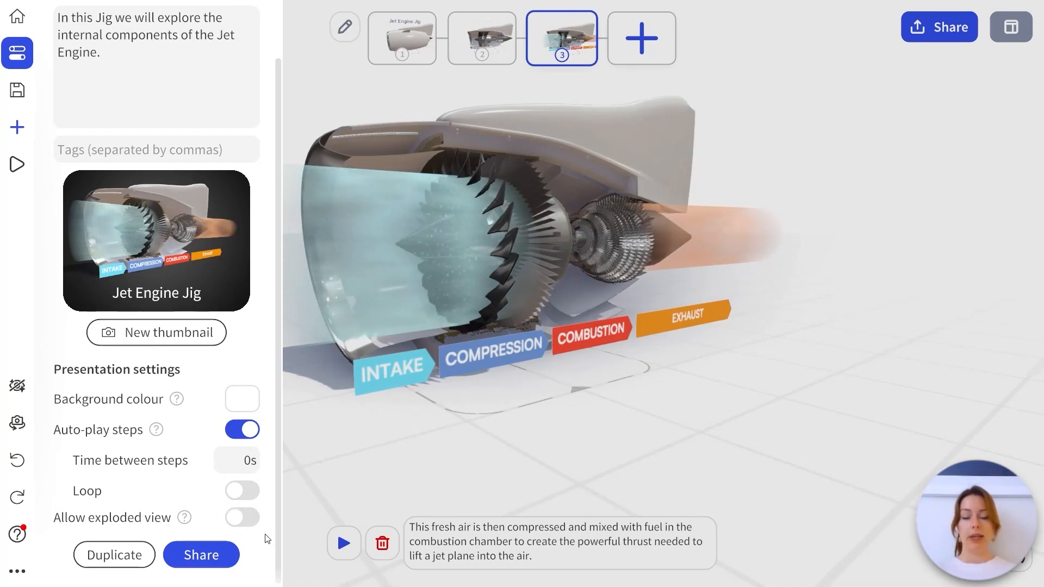
Step: Duplicate the Jig under the name "Jet Engine Jig - copy"
{"action": "left_click", "coordinate": [147, 557]}
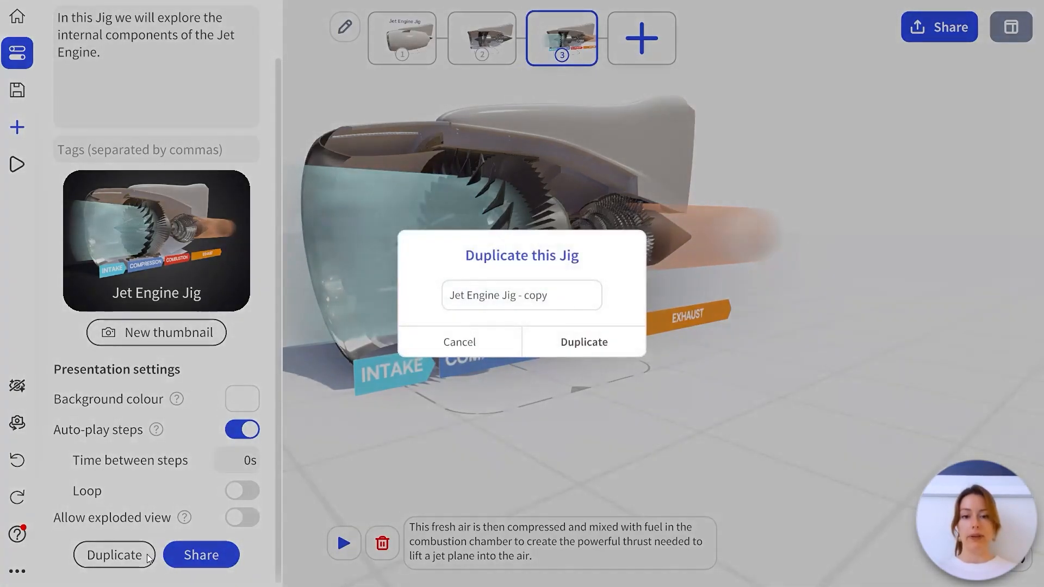
{"action": "left_click", "coordinate": [629, 348]}
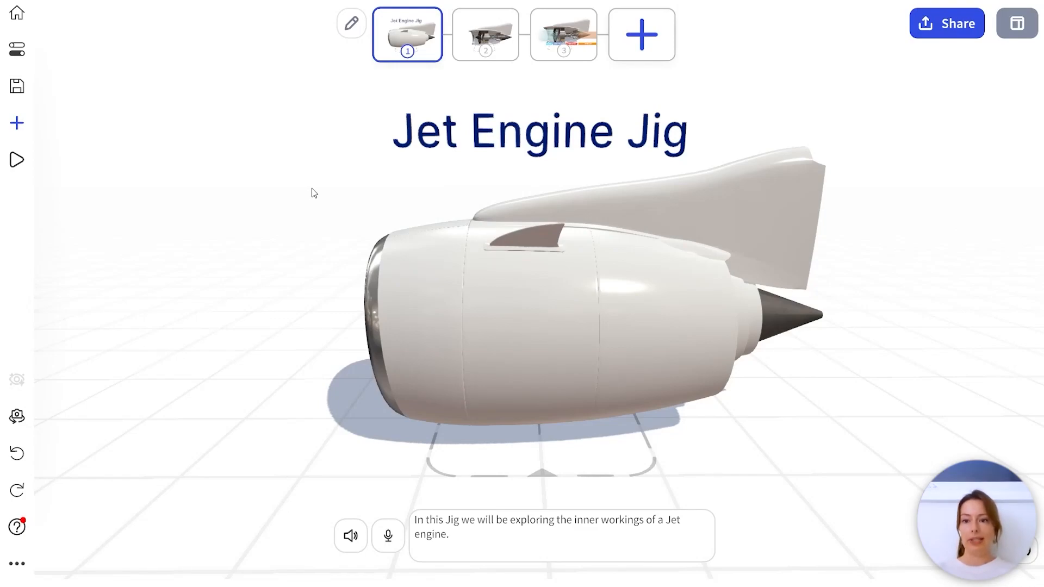
Step: Copy a share link for the Jig that lets anyone with the link view it
{"action": "left_click", "coordinate": [25, 61]}
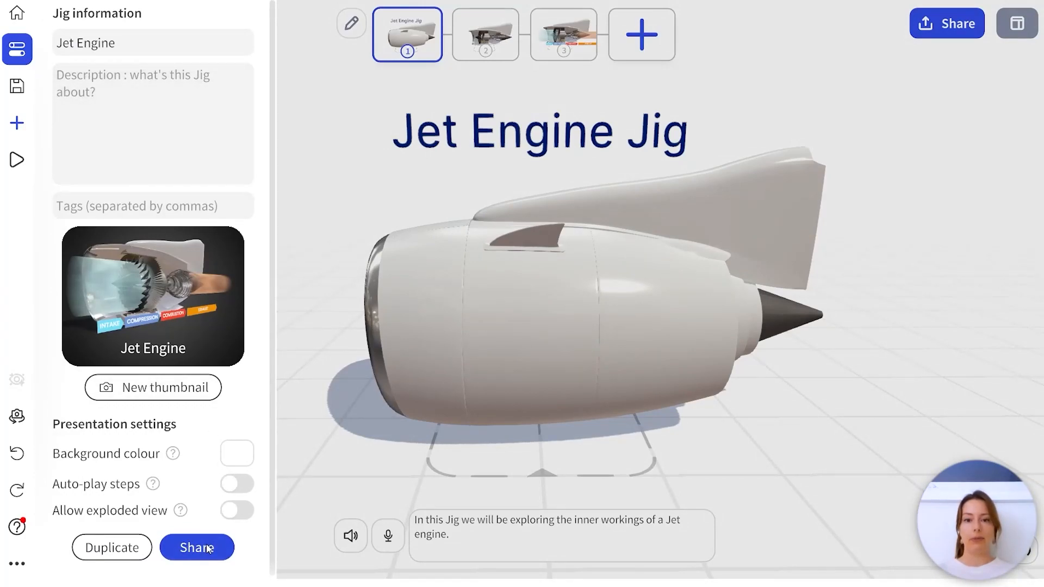
{"action": "left_click", "coordinate": [196, 548]}
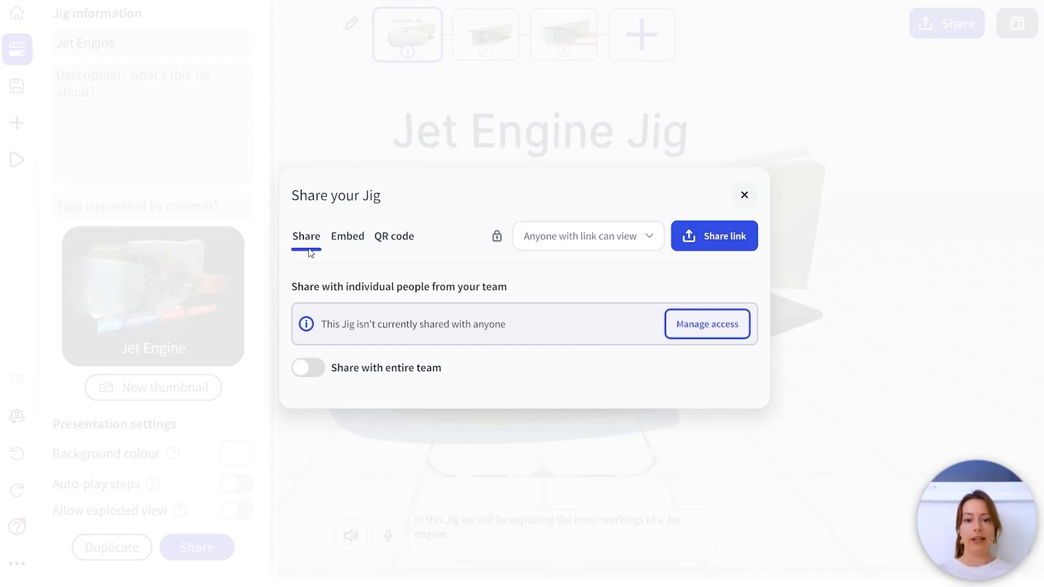
{"action": "left_click", "coordinate": [717, 251]}
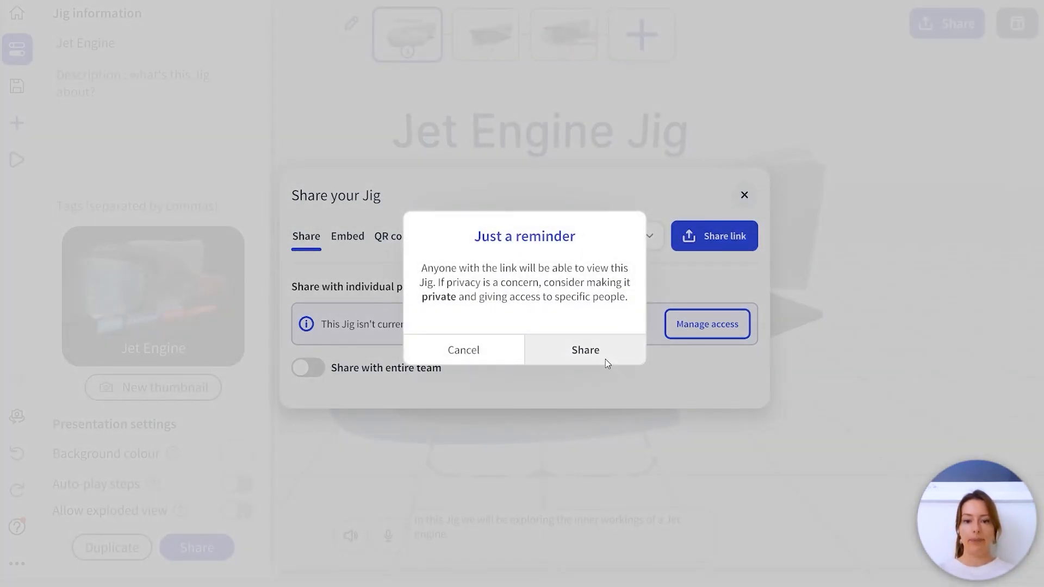
{"action": "left_click", "coordinate": [605, 359]}
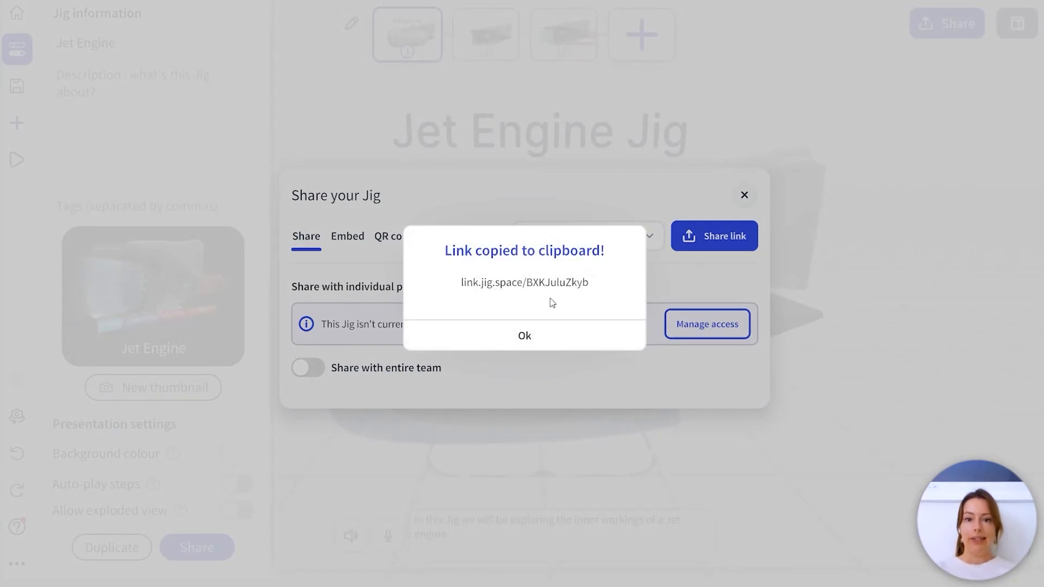
{"action": "left_click", "coordinate": [566, 340]}
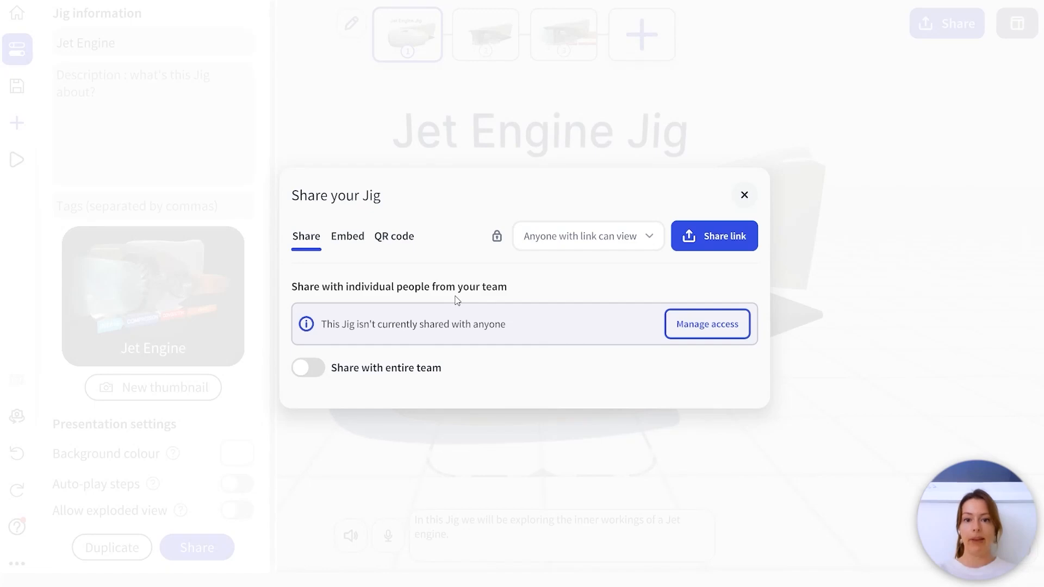
Step: Give an individual team member access to the Jig, then remove that user from the sharing list
{"action": "left_click", "coordinate": [704, 331]}
{"action": "scroll", "coordinate": [520, 221], "scroll_direction": "down", "scroll_amount": 5}
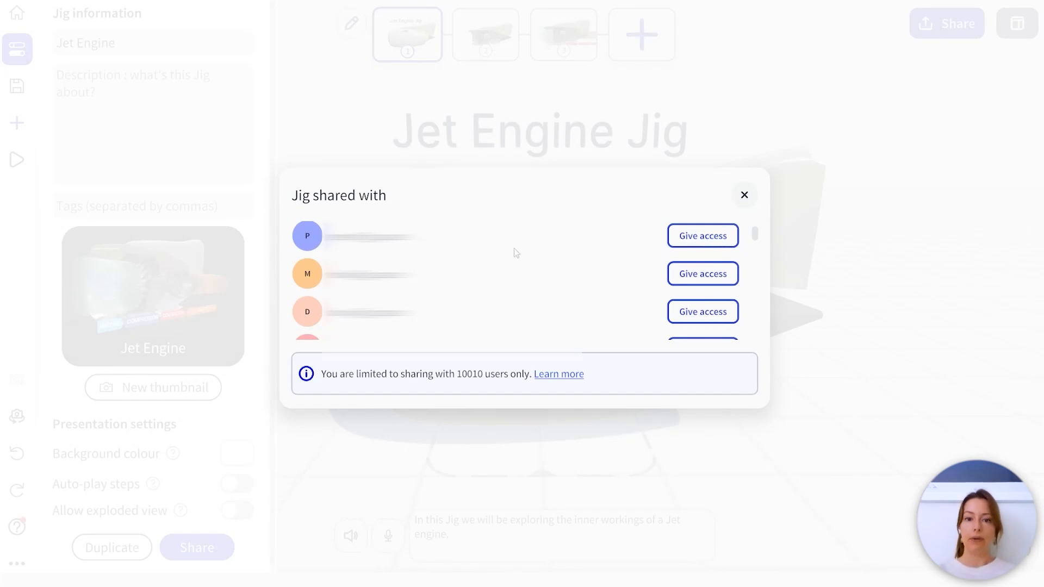
{"action": "left_click", "coordinate": [703, 237]}
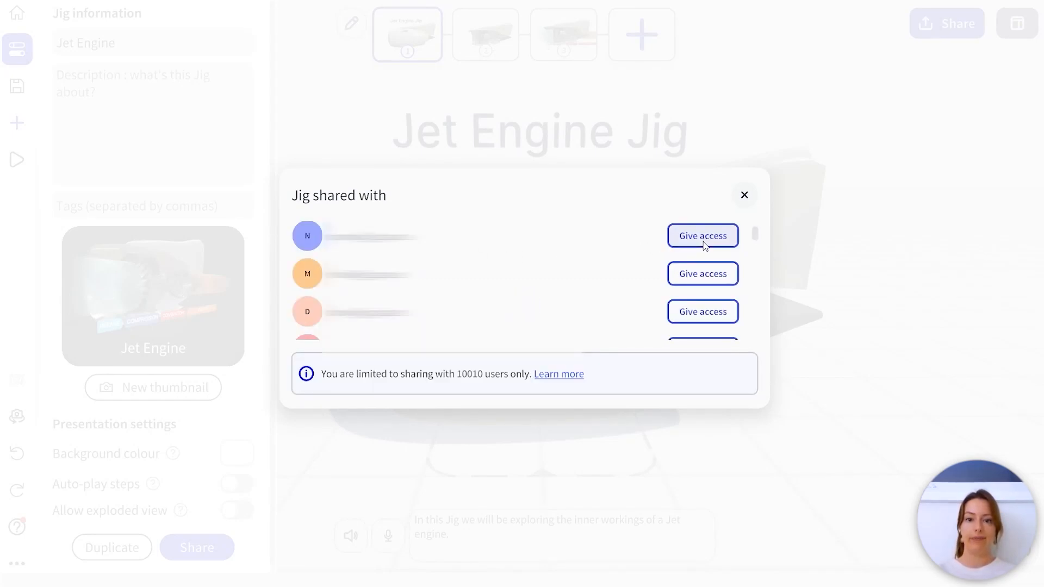
{"action": "scroll", "coordinate": [601, 272], "scroll_direction": "up", "scroll_amount": 3}
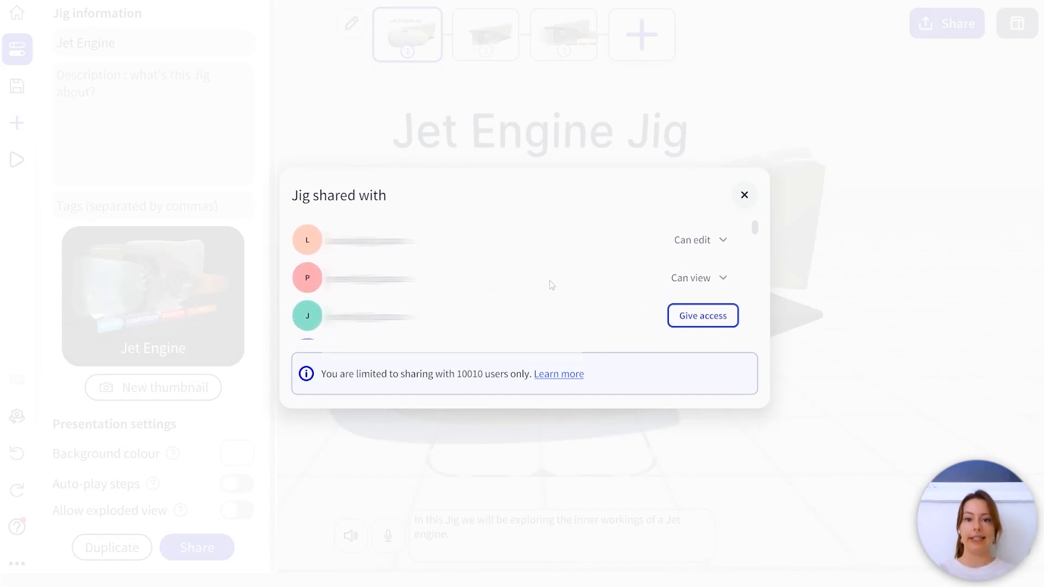
{"action": "left_click", "coordinate": [730, 281]}
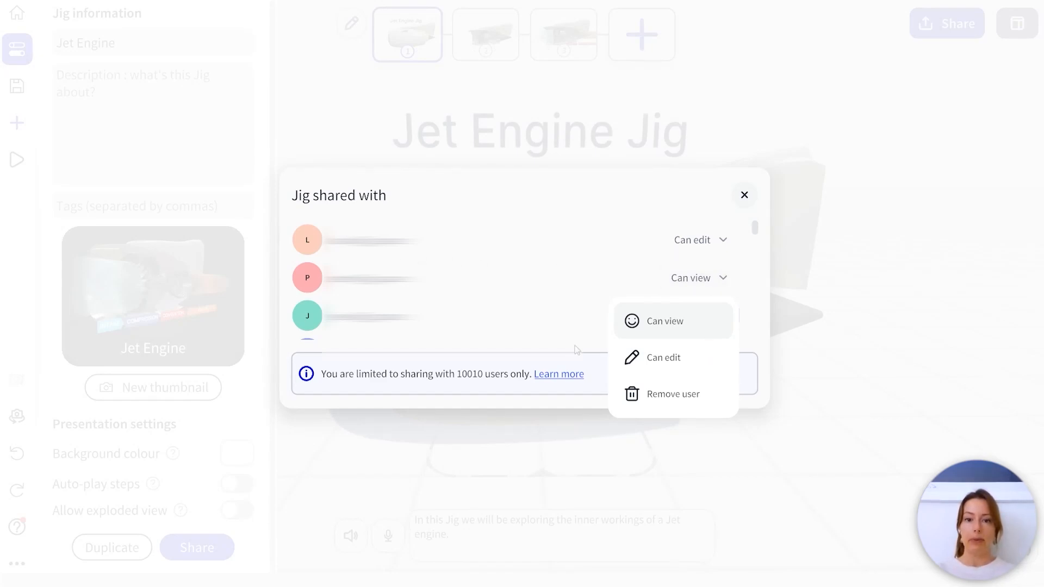
{"action": "left_click", "coordinate": [687, 400]}
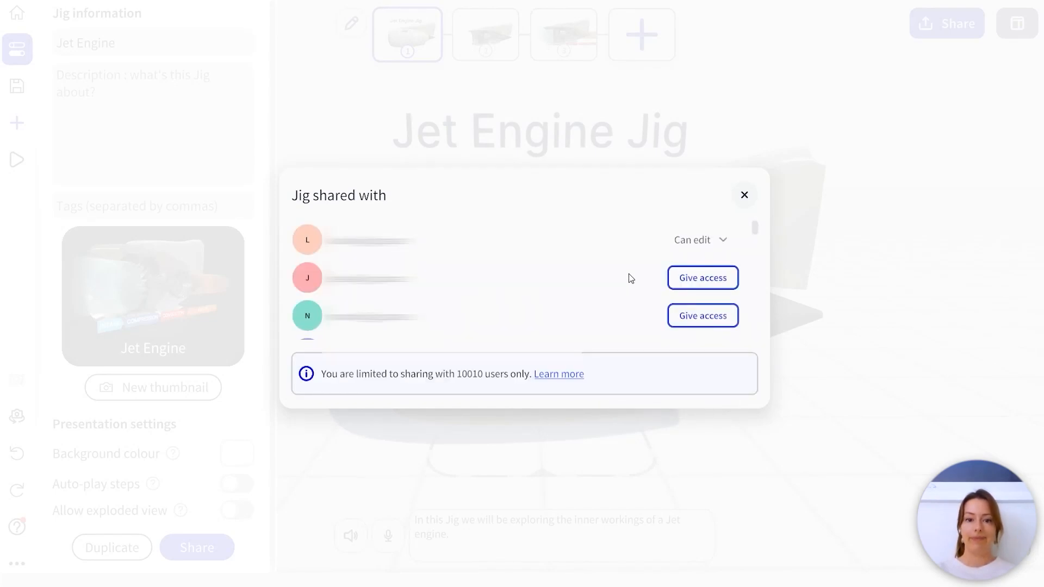
{"action": "left_click", "coordinate": [749, 195]}
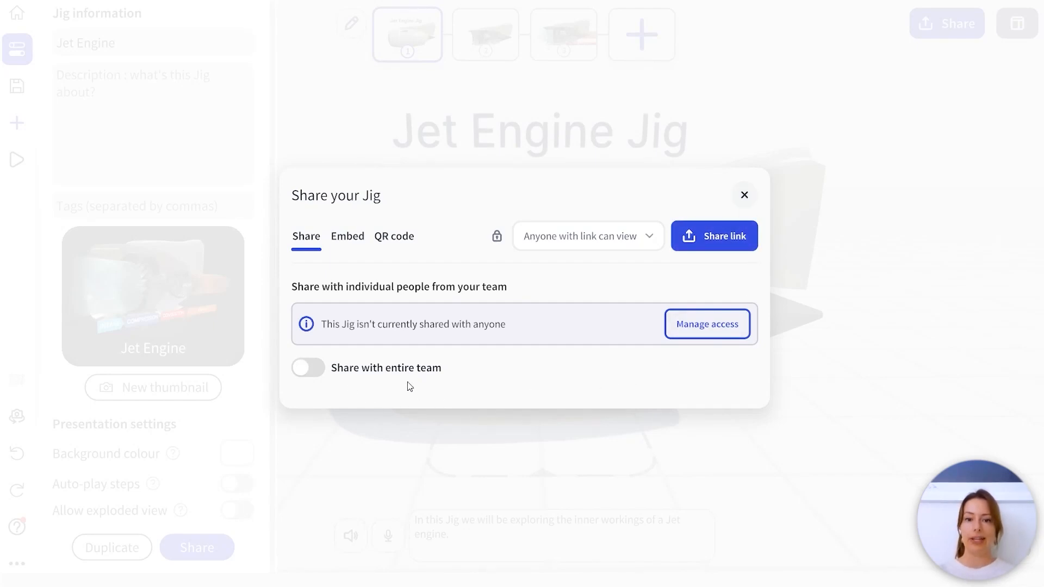
Step: Share the Jig with the entire team and allow re-sharing
{"action": "left_click", "coordinate": [304, 368]}
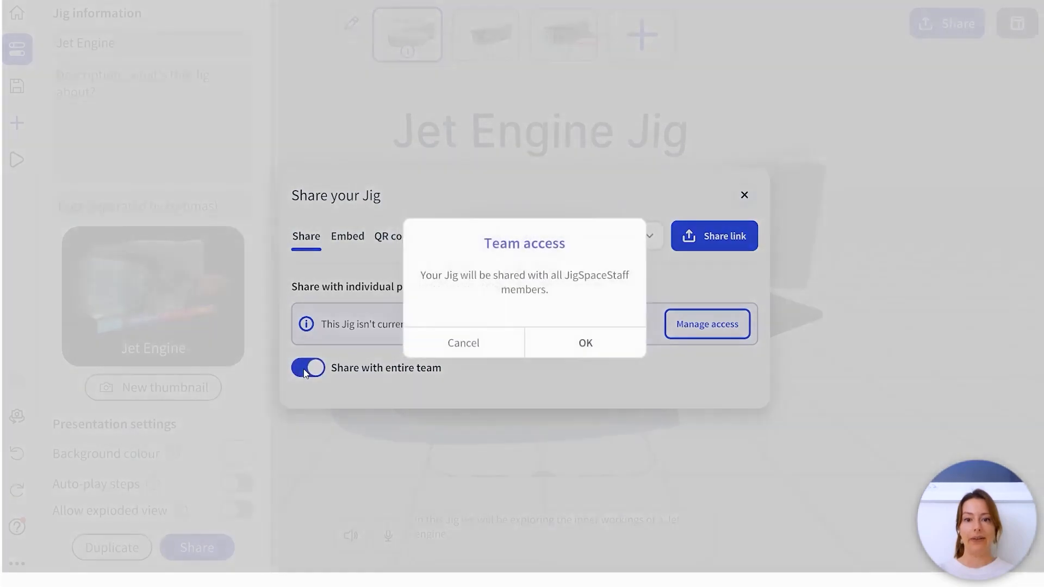
{"action": "left_click", "coordinate": [547, 340]}
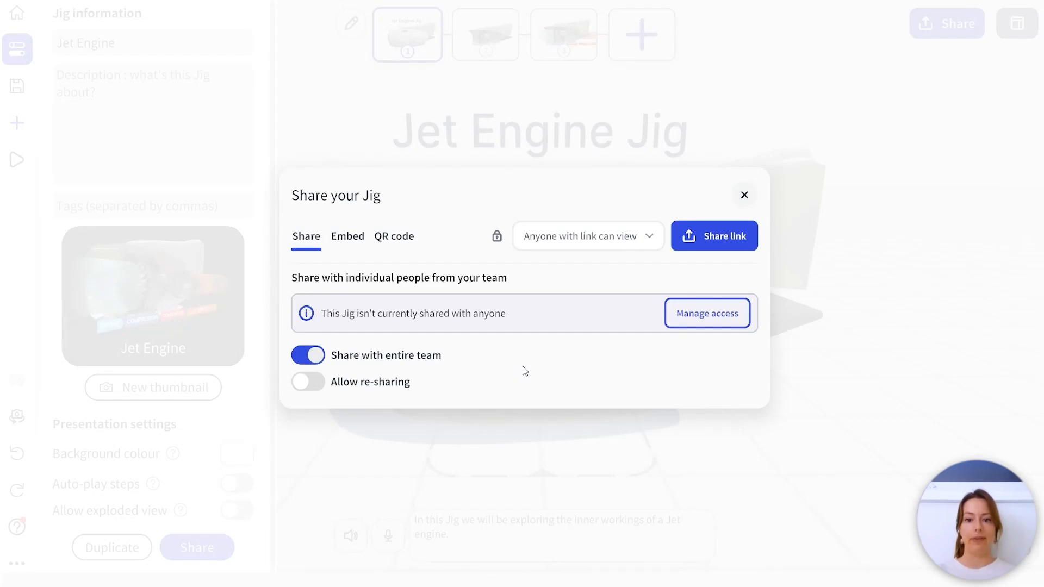
{"action": "left_click", "coordinate": [297, 383]}
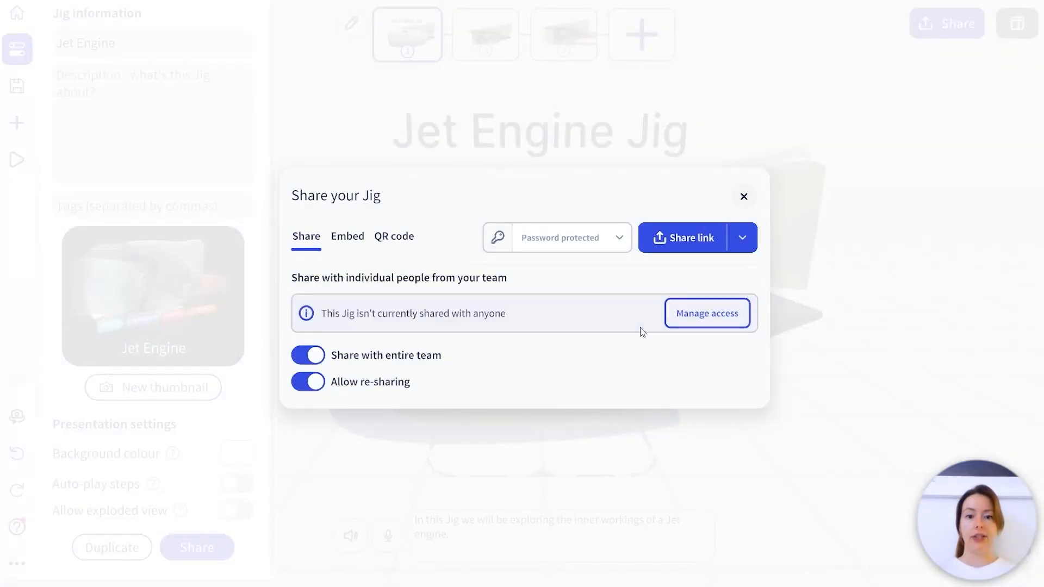
Step: Download the QR code for the Jig
{"action": "left_click", "coordinate": [406, 237]}
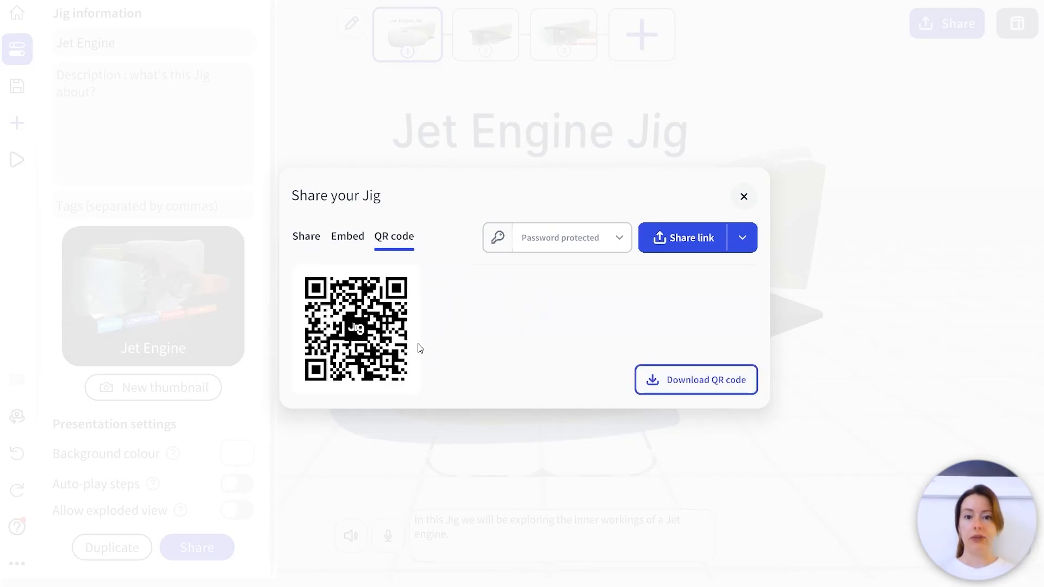
{"action": "left_click", "coordinate": [680, 393]}
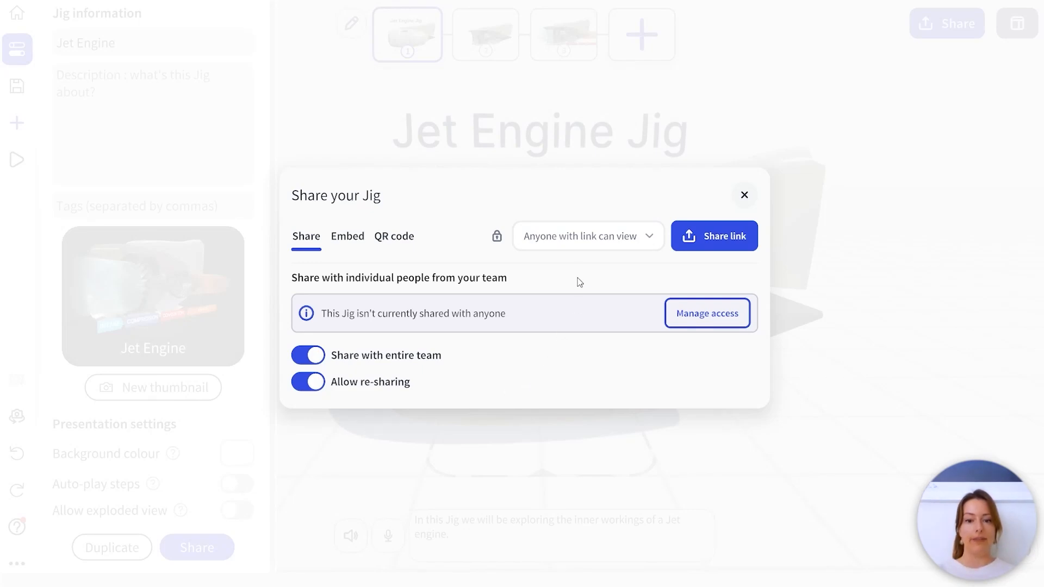
Step: Set the Jig's link access to password protected, keeping the existing password
{"action": "left_click", "coordinate": [649, 244]}
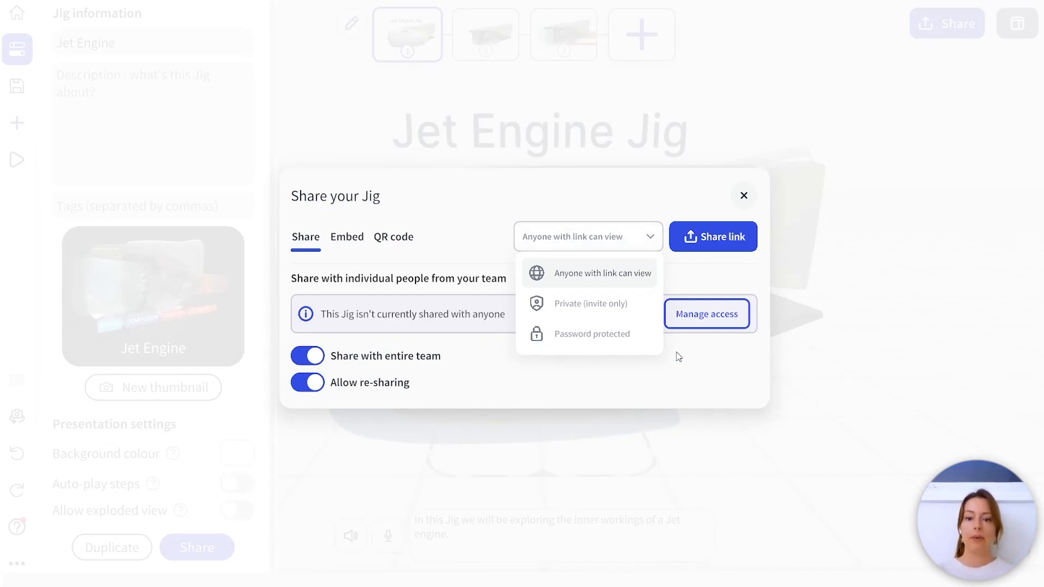
{"action": "left_click", "coordinate": [655, 347]}
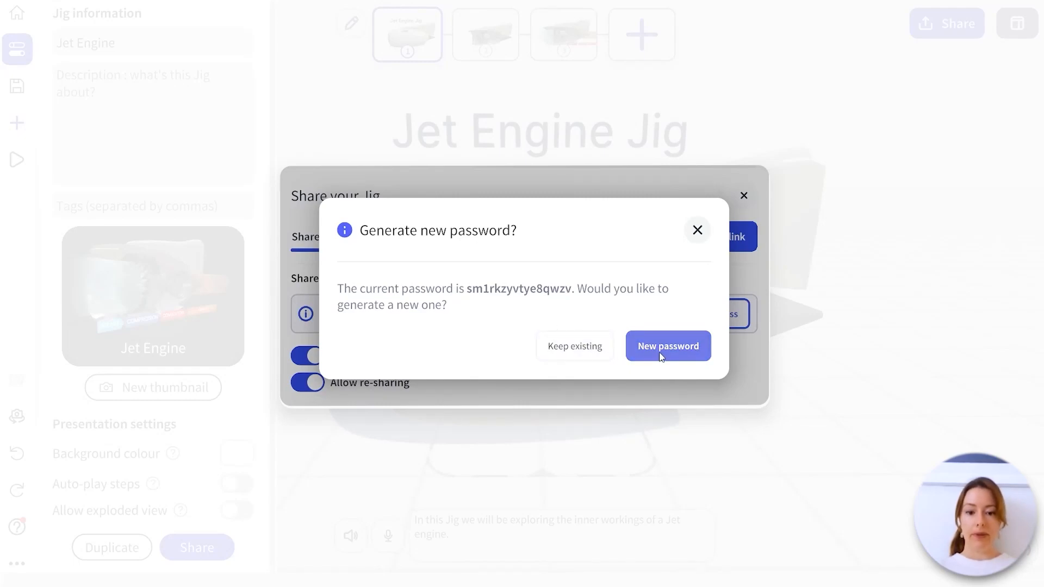
{"action": "left_click", "coordinate": [593, 357]}
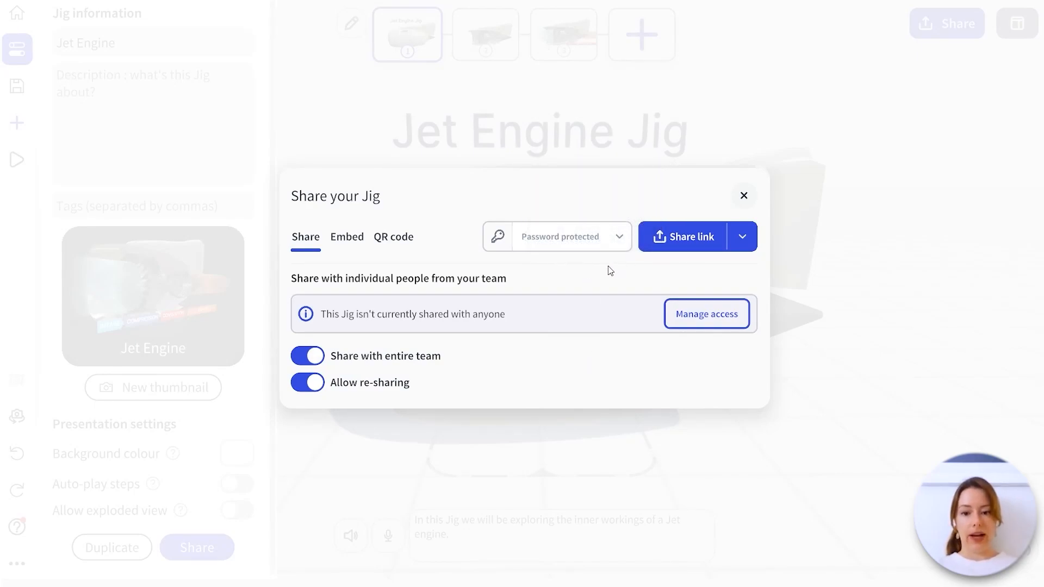
{"action": "left_click", "coordinate": [494, 244]}
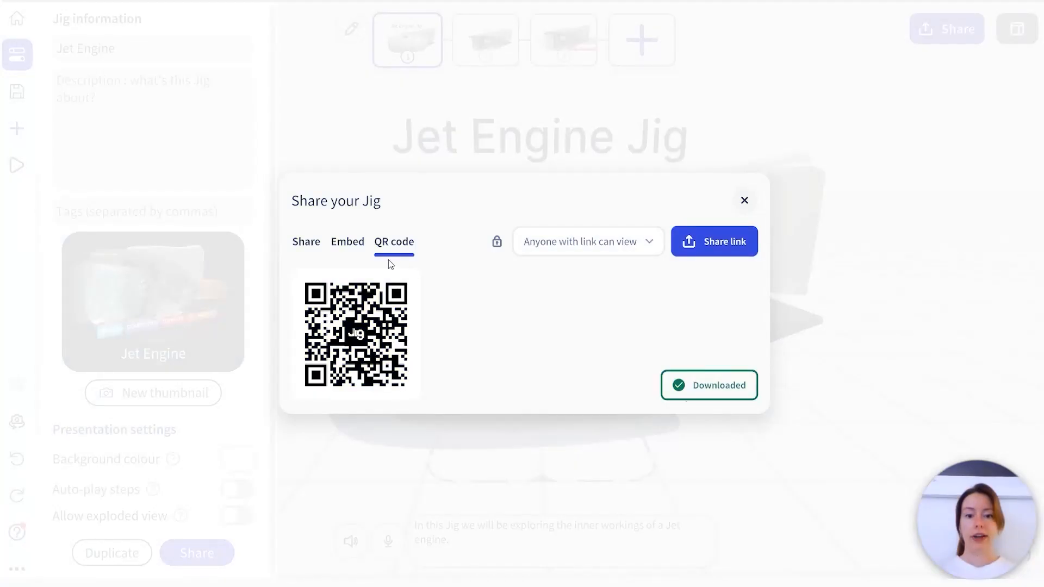
Step: Copy the embed code for the Jig
{"action": "left_click", "coordinate": [350, 244]}
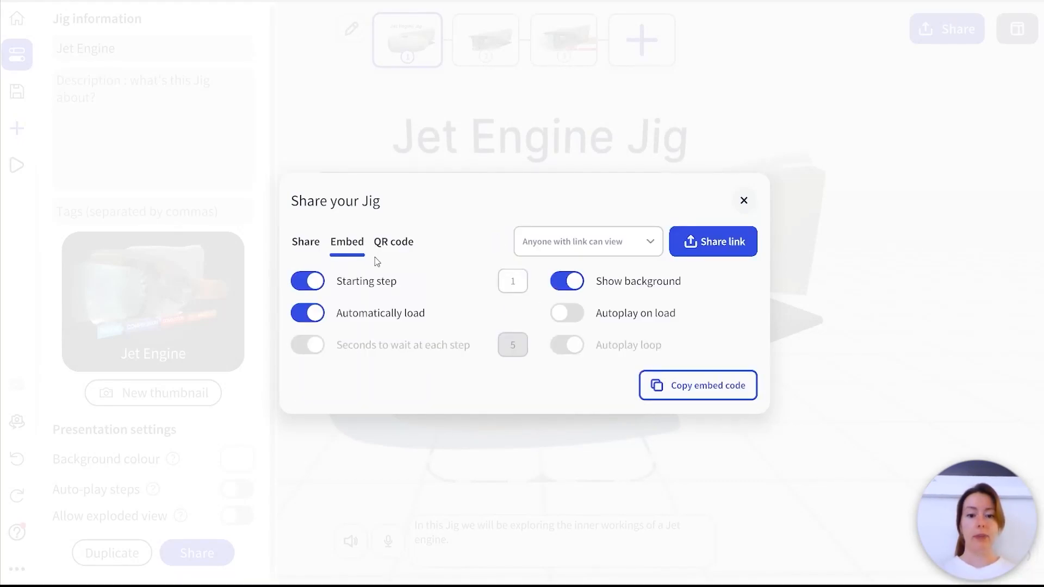
{"action": "left_click", "coordinate": [746, 392]}
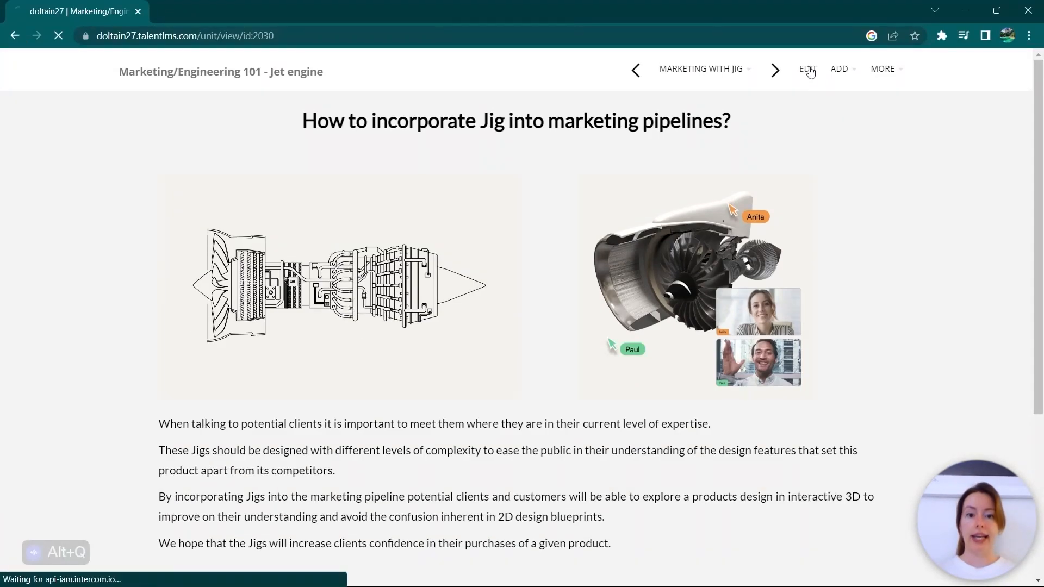
Step: In TalentLMS, paste the embed code into the Marketing with Jig unit's HTML source at line 18, below the Jet engine Jig heading, and save
{"action": "left_click", "coordinate": [810, 70]}
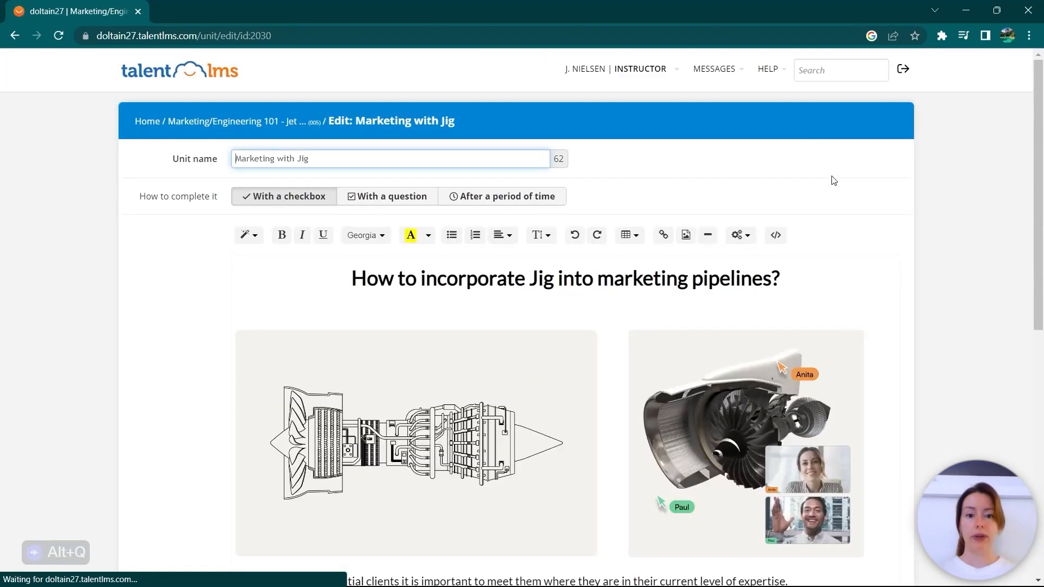
{"action": "left_click", "coordinate": [776, 235]}
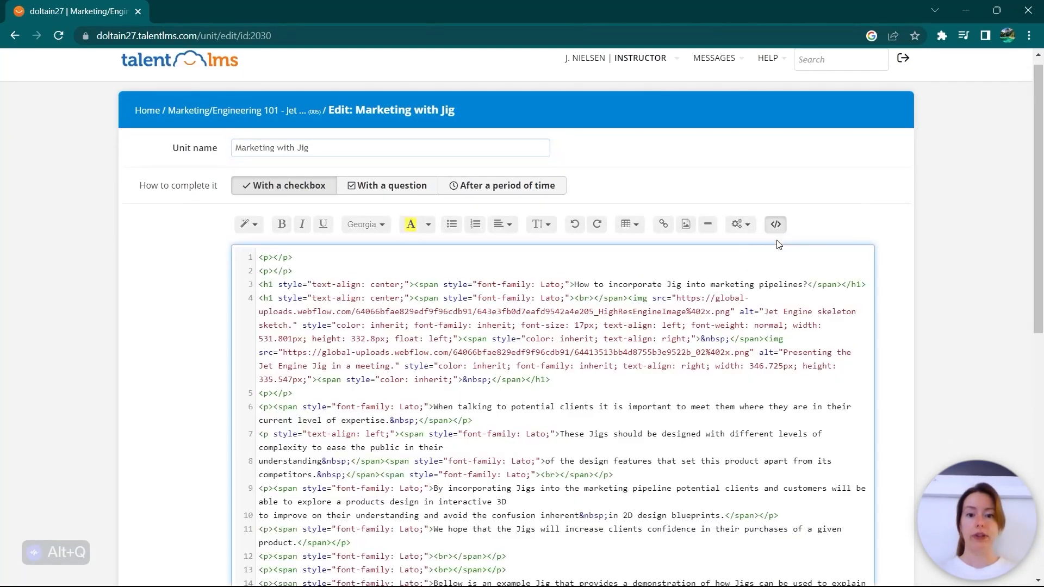
{"action": "scroll", "coordinate": [1029, 232], "scroll_direction": "down", "scroll_amount": 2}
{"action": "scroll", "coordinate": [1029, 232], "scroll_direction": "down", "scroll_amount": 4}
{"action": "left_click", "coordinate": [483, 321]}
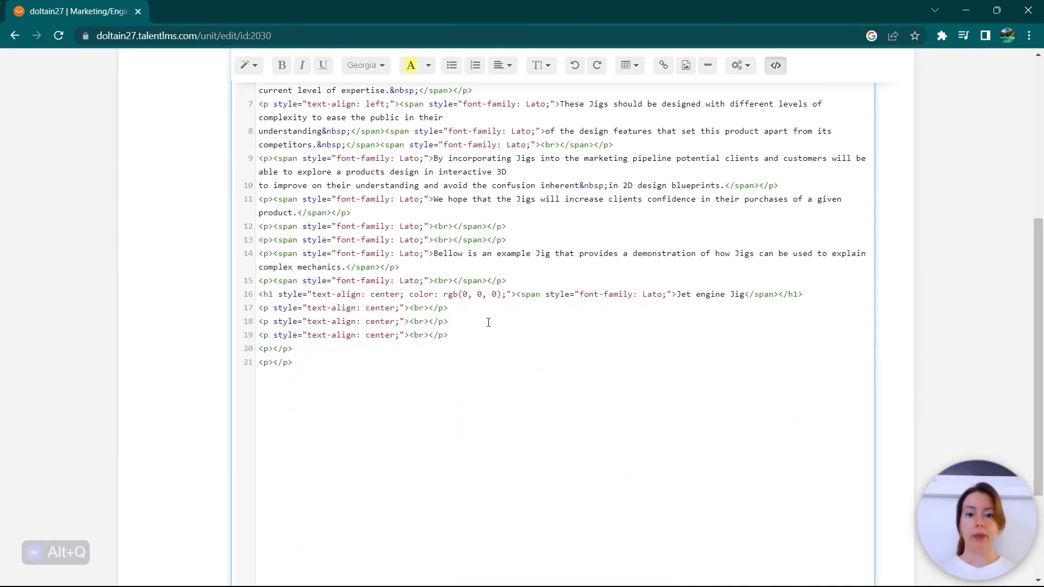
{"action": "key", "text": "ctrl+v"}
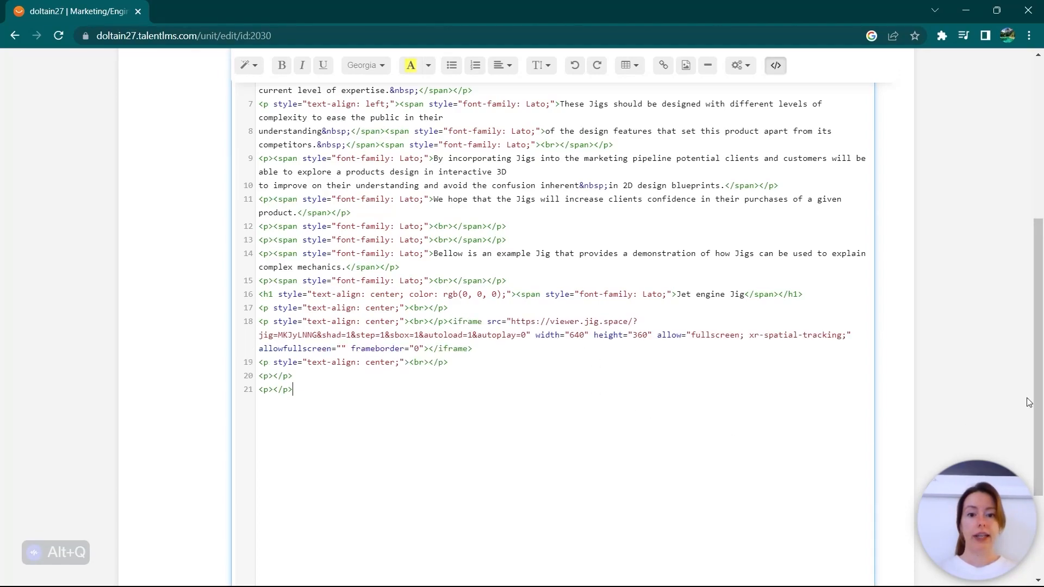
{"action": "scroll", "coordinate": [641, 414], "scroll_direction": "down", "scroll_amount": 3}
{"action": "left_click", "coordinate": [272, 534]}
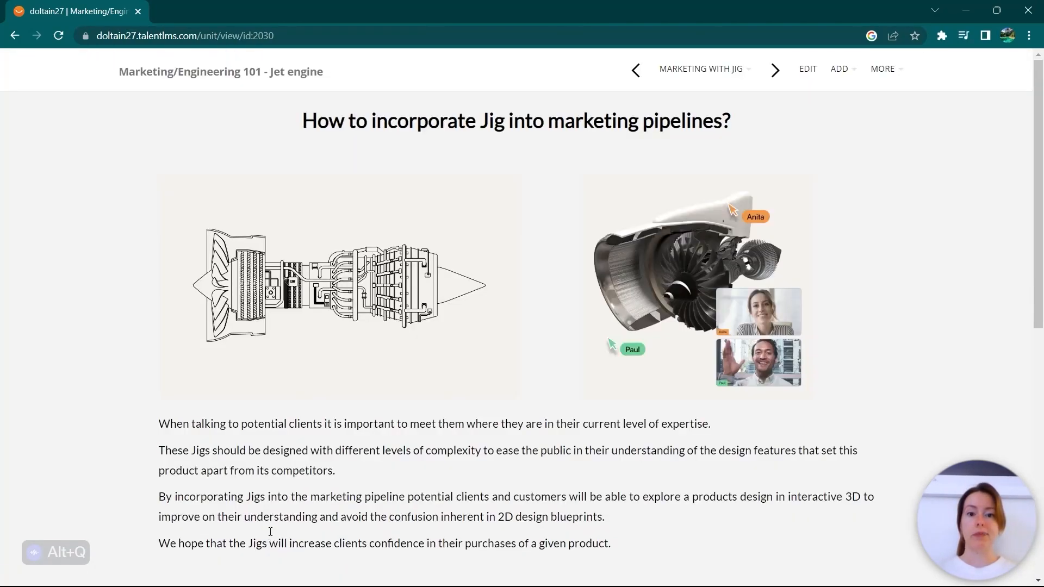
Step: View the embedded Jig on the unit page and advance through it to step 3
{"action": "scroll", "coordinate": [1039, 258], "scroll_direction": "down", "scroll_amount": 8}
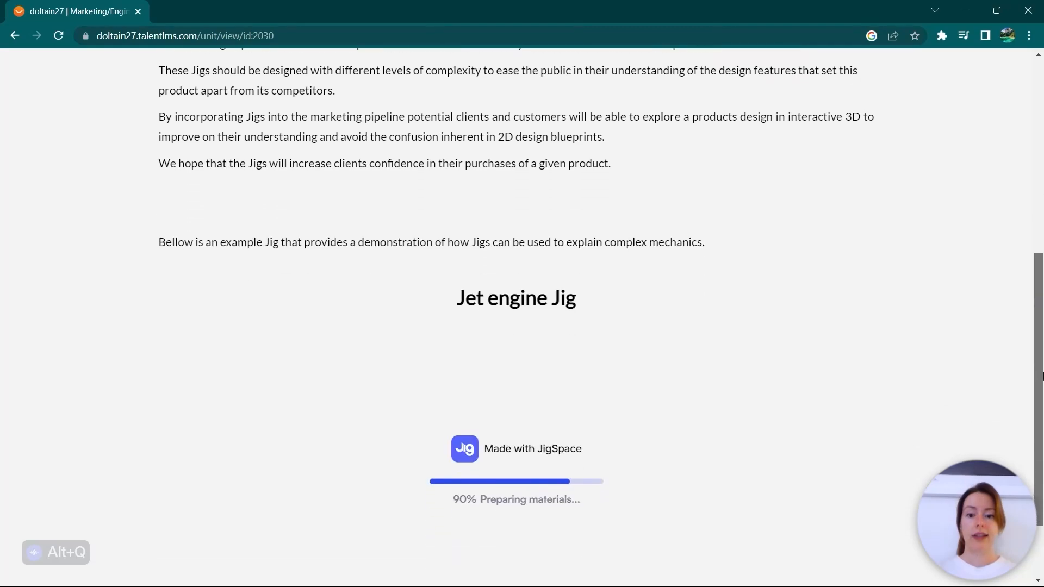
{"action": "scroll", "coordinate": [1042, 395], "scroll_direction": "down", "scroll_amount": 1}
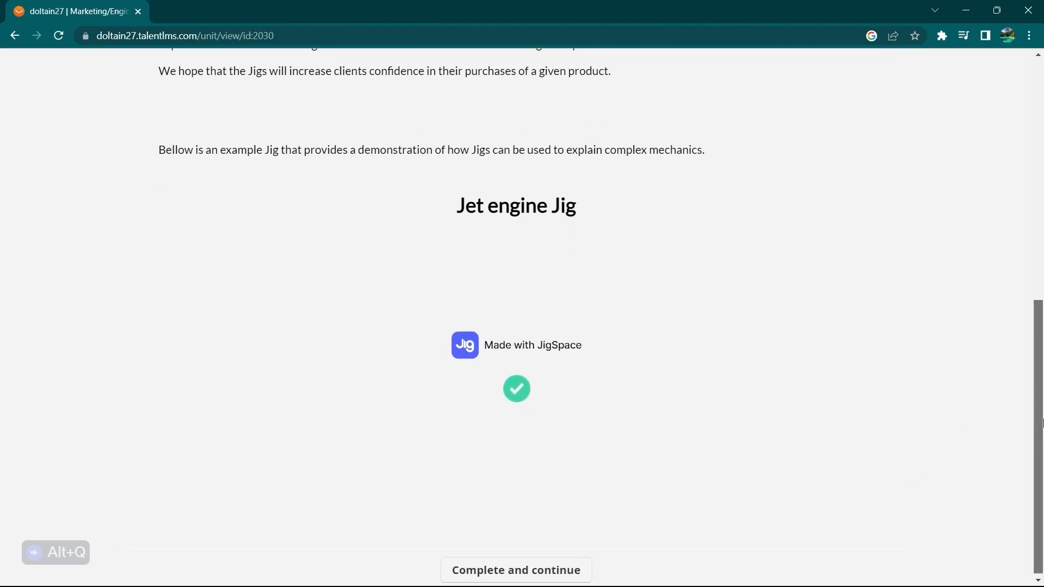
{"action": "left_click", "coordinate": [704, 378]}
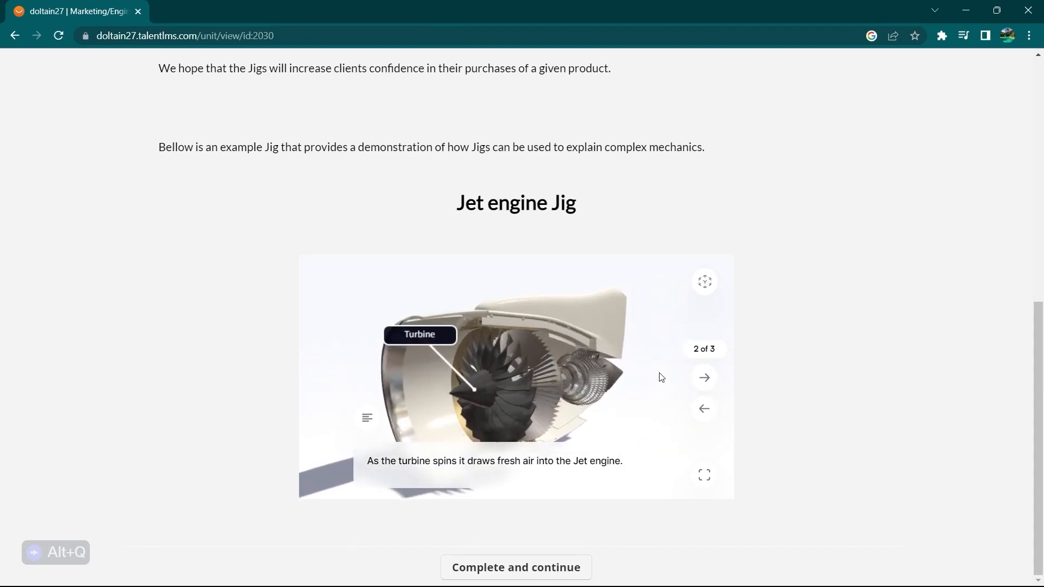
{"action": "left_click", "coordinate": [704, 378]}
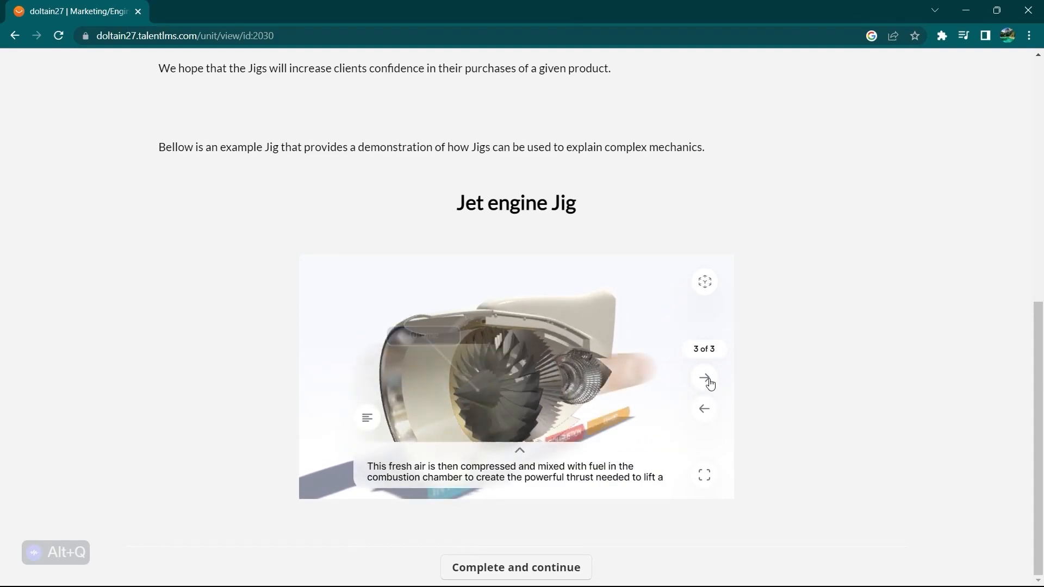